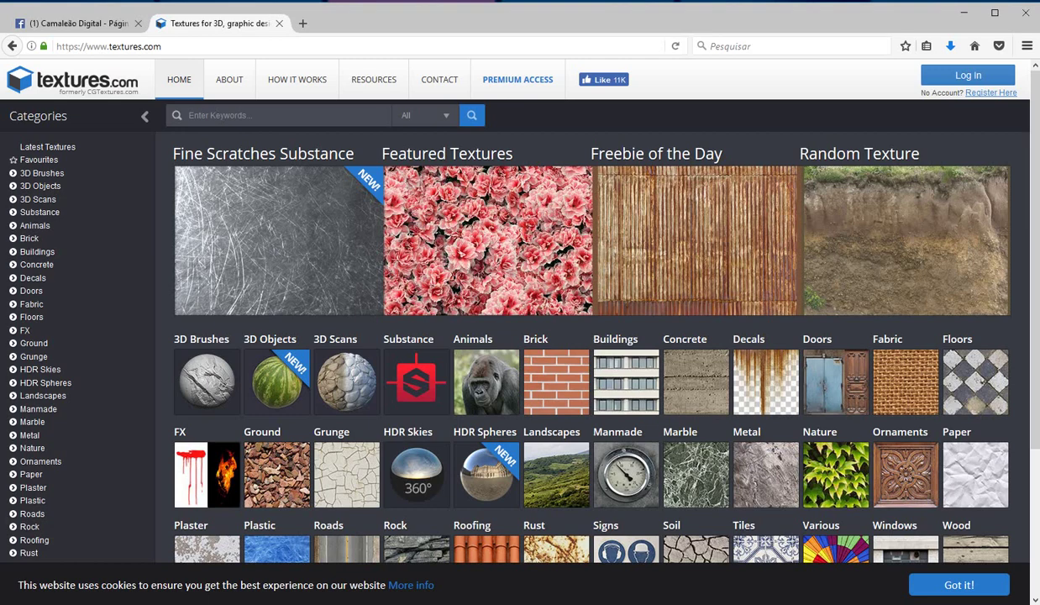
- Open Textures.com's HDR Spheres category, which lists 48 photosets including the Free HDR Sample Bundle
click(205, 44)
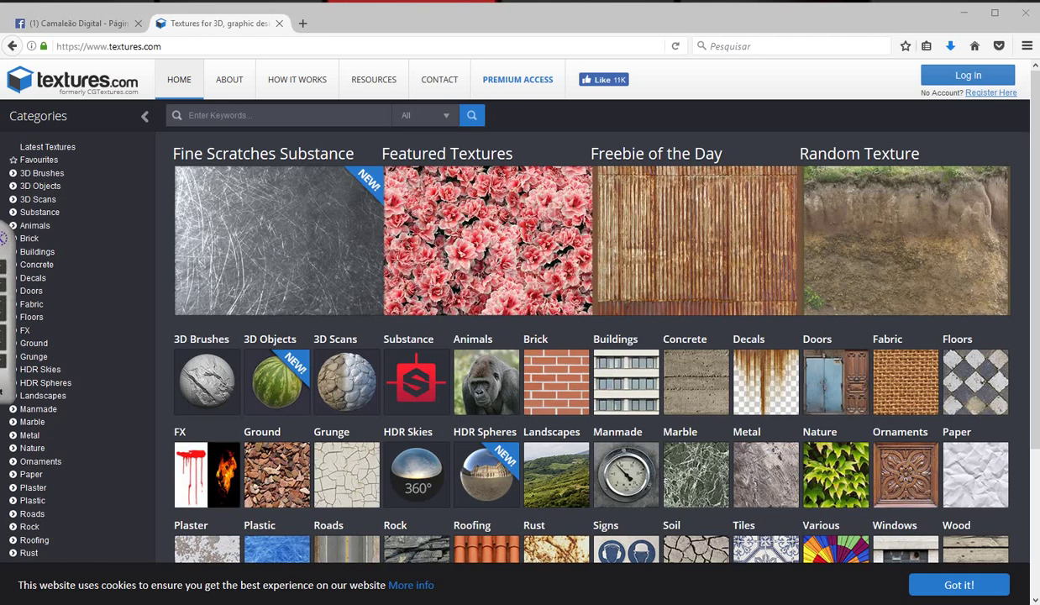
click(73, 46)
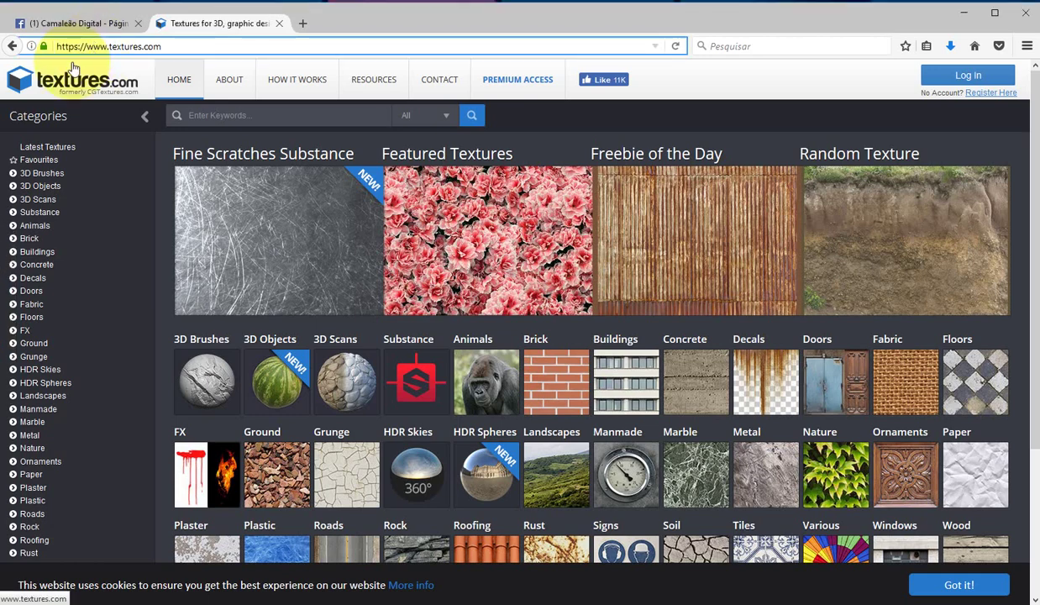
click(497, 475)
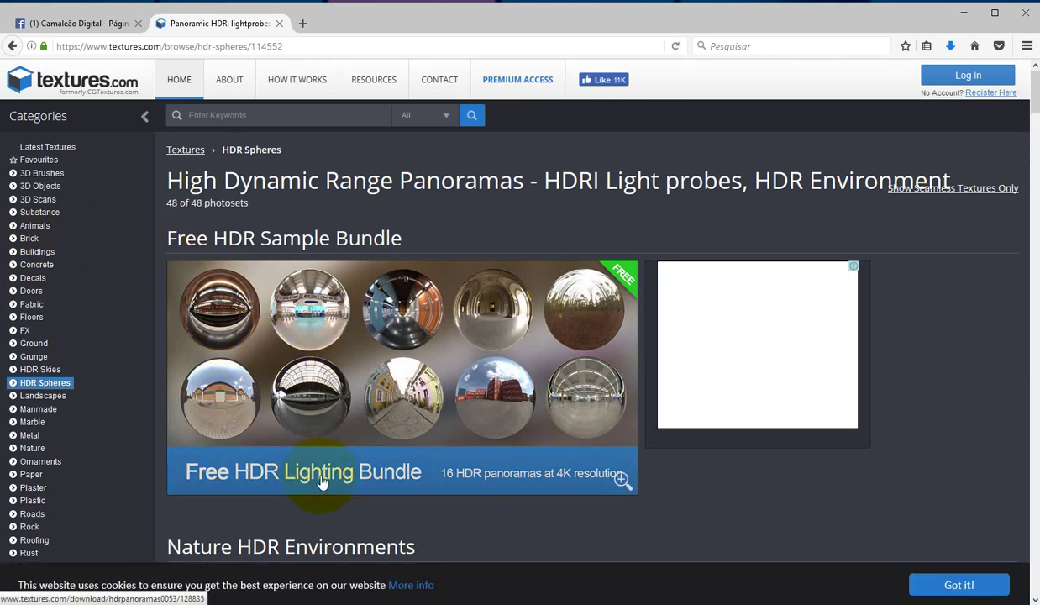
- Open the Free Panoramic HDR Bundle page and look over its EXR and .tbsky download options
click(321, 480)
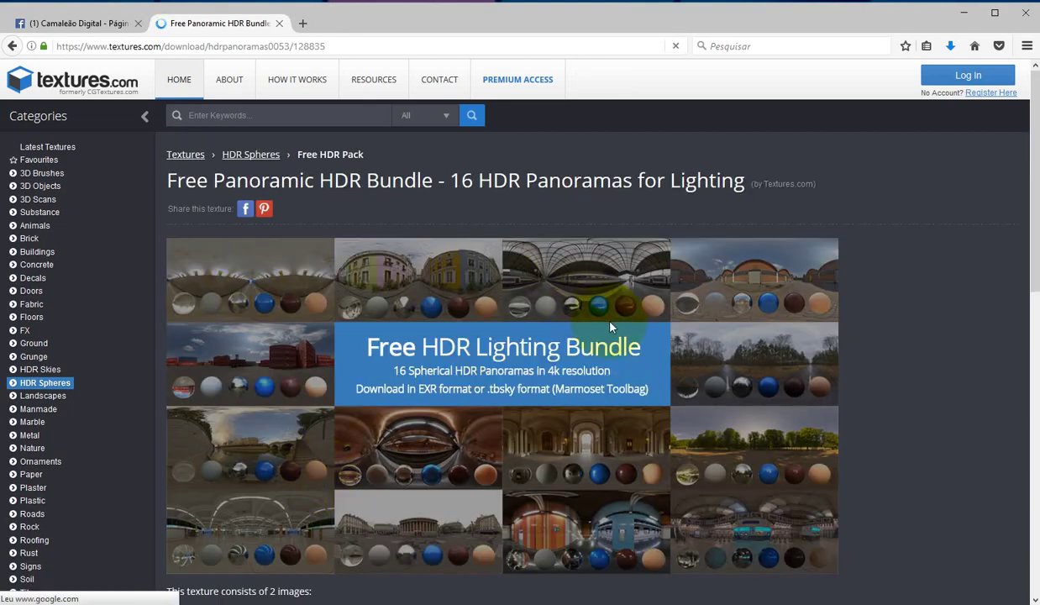
scroll(589, 328, down, 2)
scroll(504, 370, down, 2)
scroll(496, 379, down, 1)
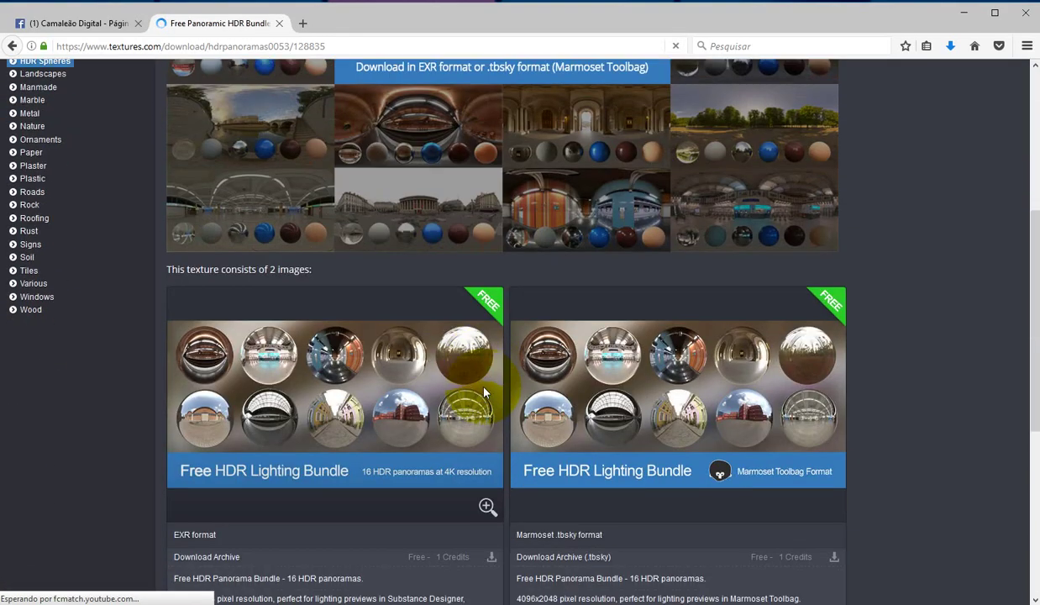
scroll(484, 391, down, 1)
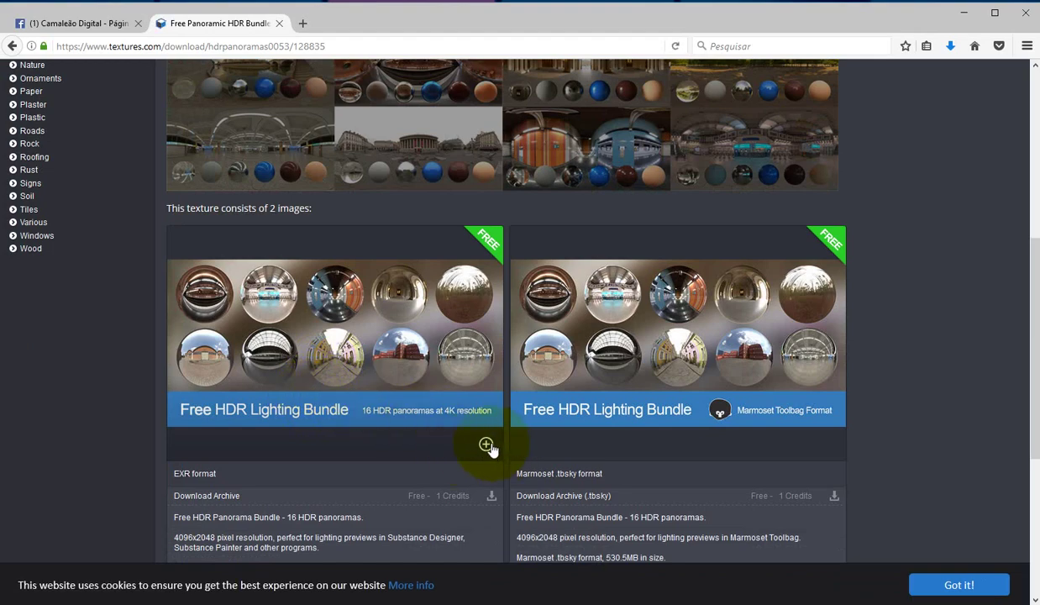
mouse_move(487, 506)
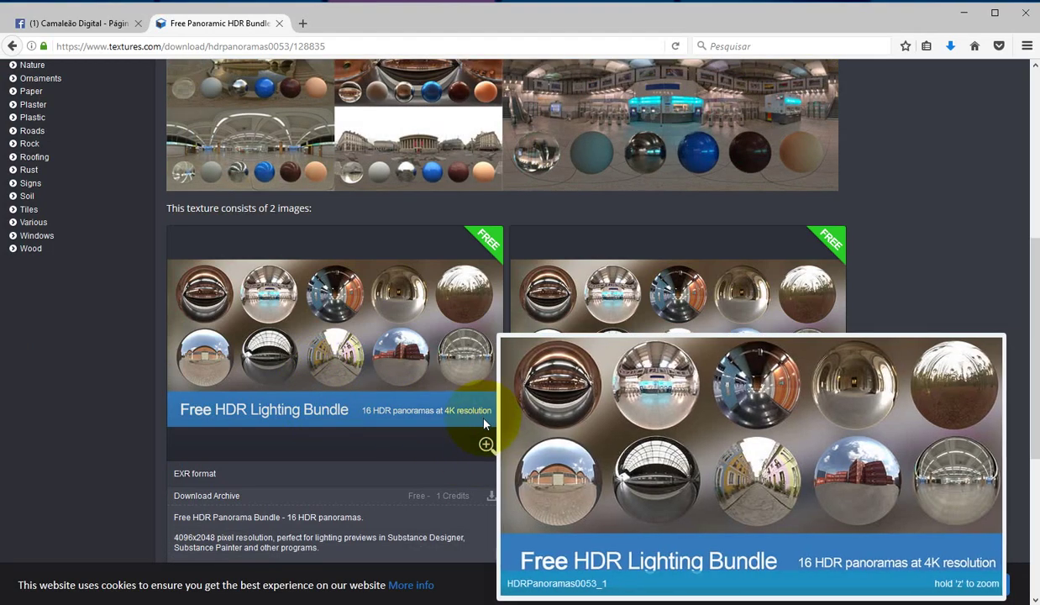
scroll(588, 315, up, 3)
scroll(598, 311, up, 2)
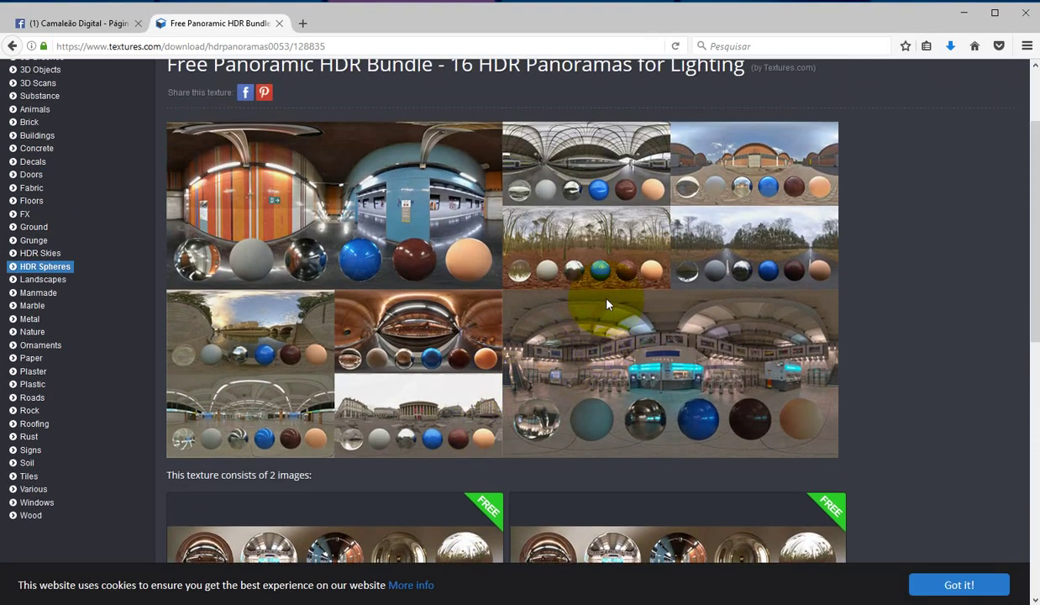
scroll(317, 322, down, 2)
scroll(318, 322, down, 2)
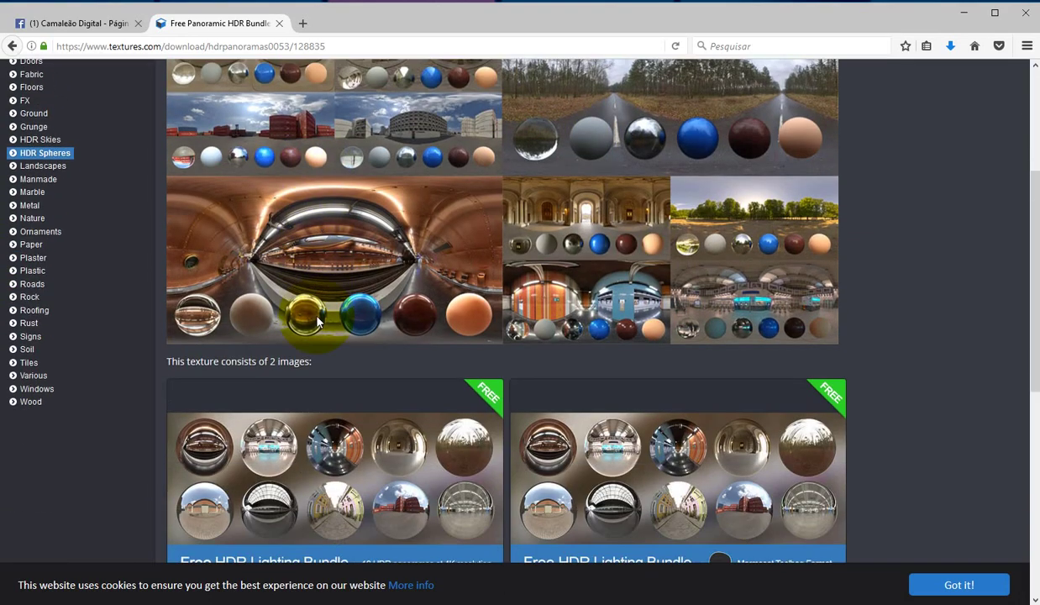
scroll(317, 321, down, 2)
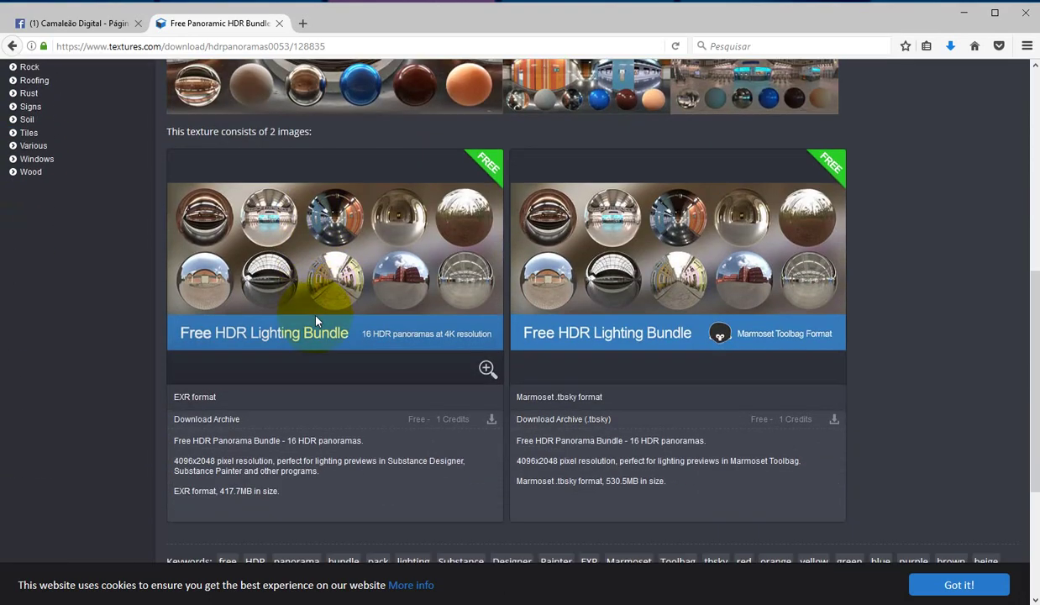
click(393, 321)
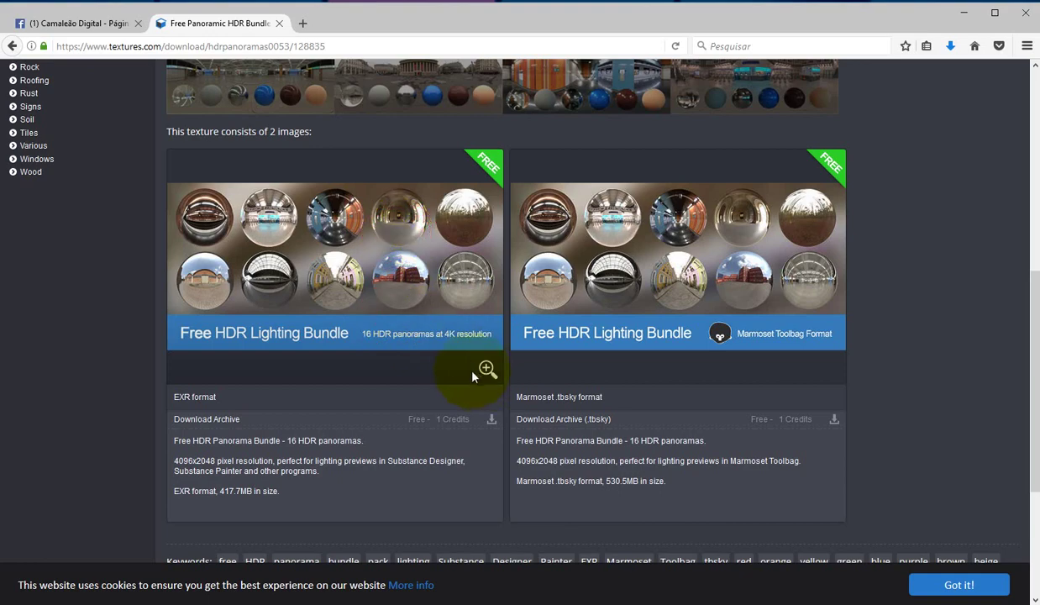
scroll(486, 389, up, 3)
scroll(486, 389, up, 3)
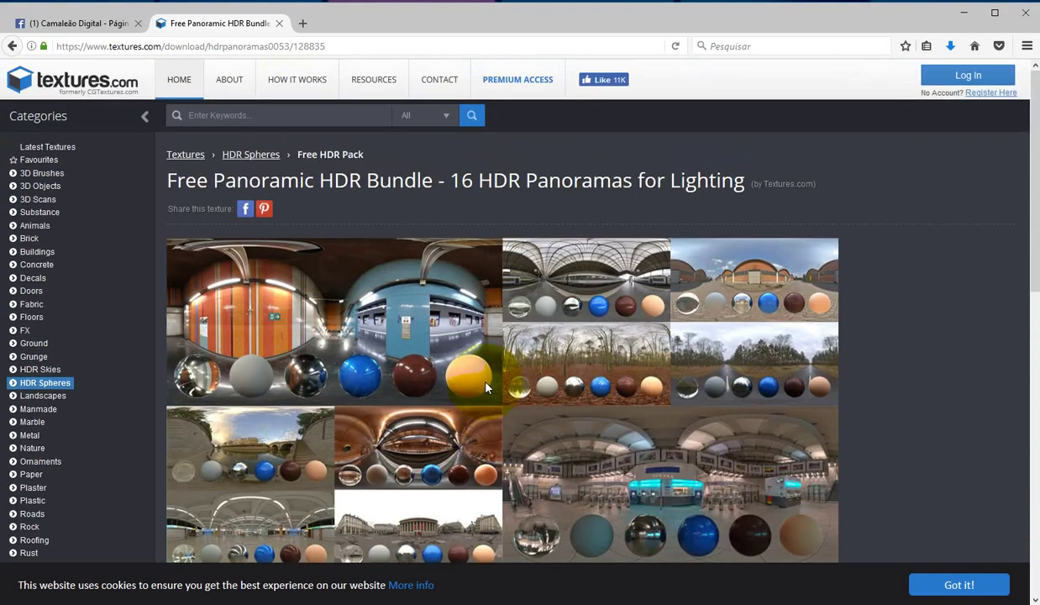
- Log in to Textures.com with the account e-mail and password
click(977, 76)
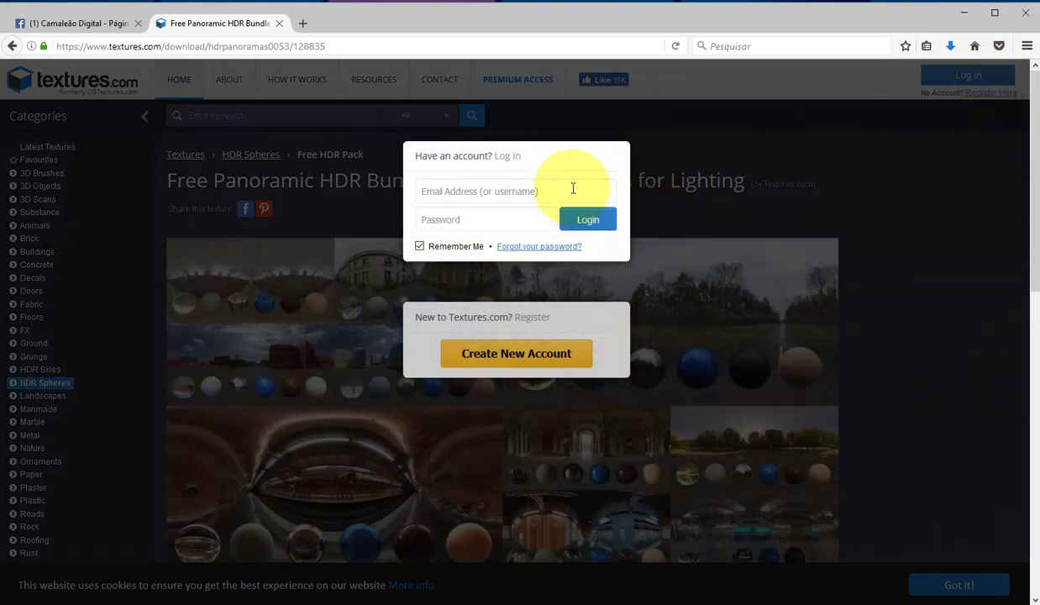
click(485, 191)
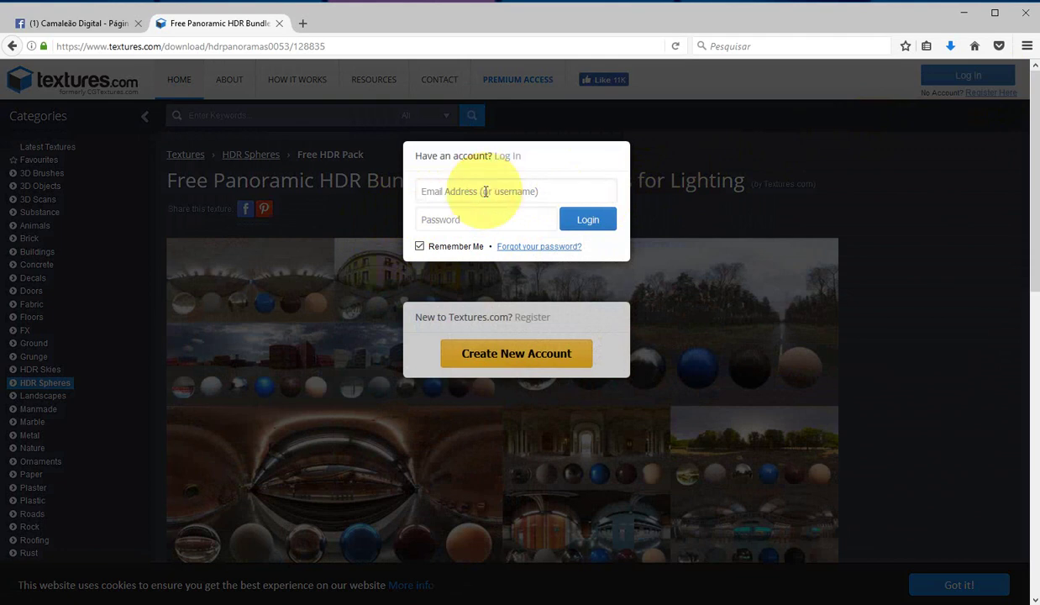
text(edward)
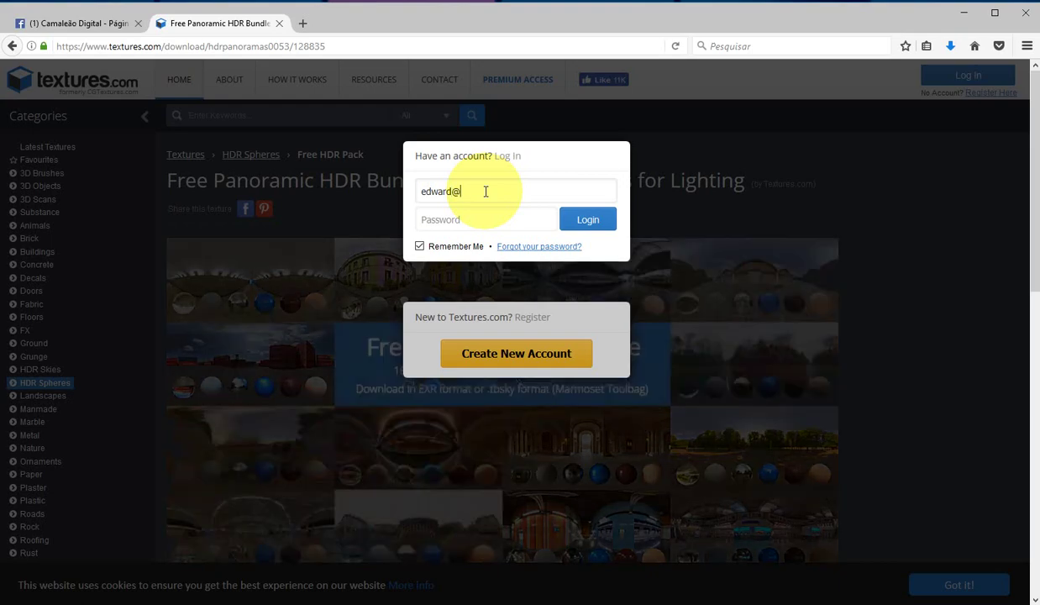
text(@)
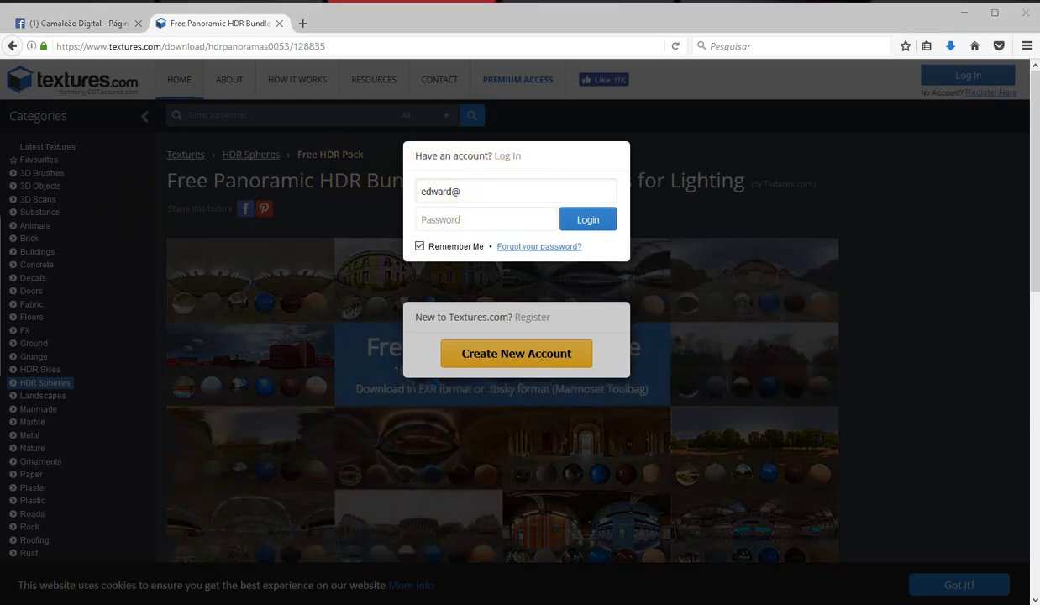
scroll(550, 480, down, 3)
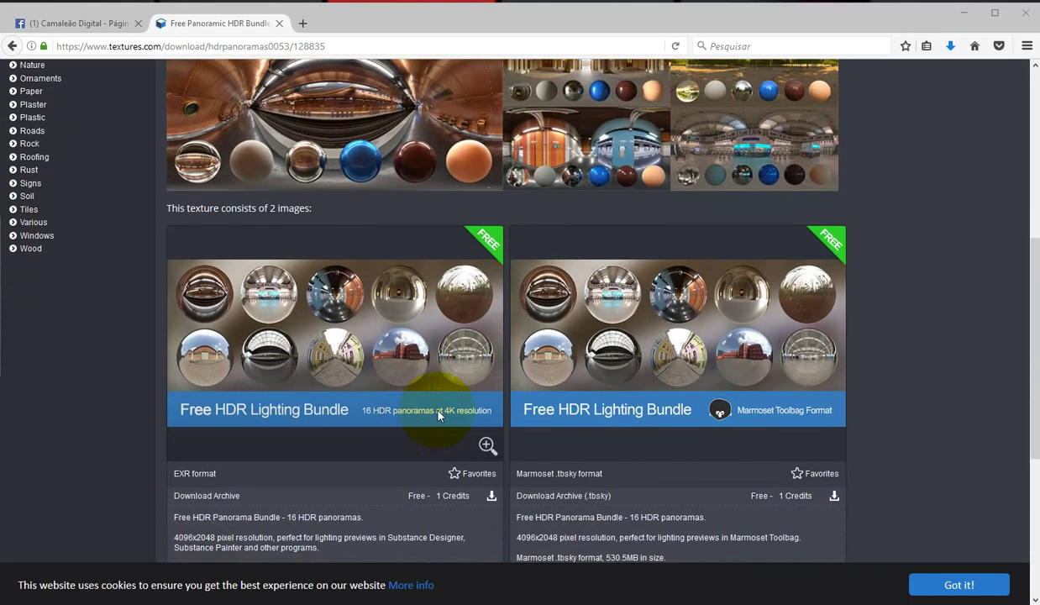
- Save the EXR-format bundle archive, TexturesCom_FreeHDRPack_EXR.zip, to disk
click(487, 446)
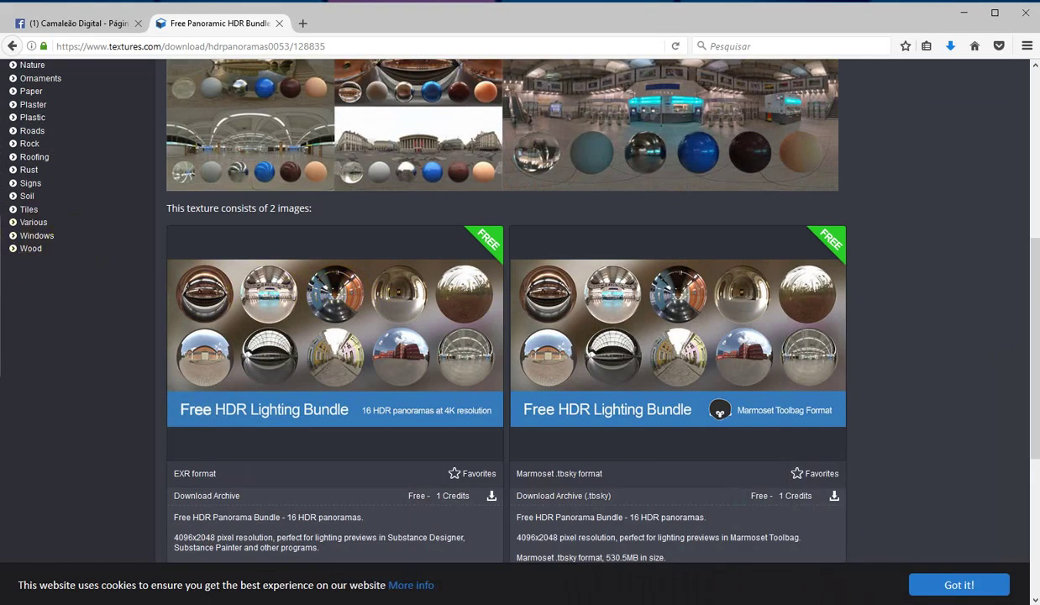
scroll(697, 274, down, 3)
click(454, 263)
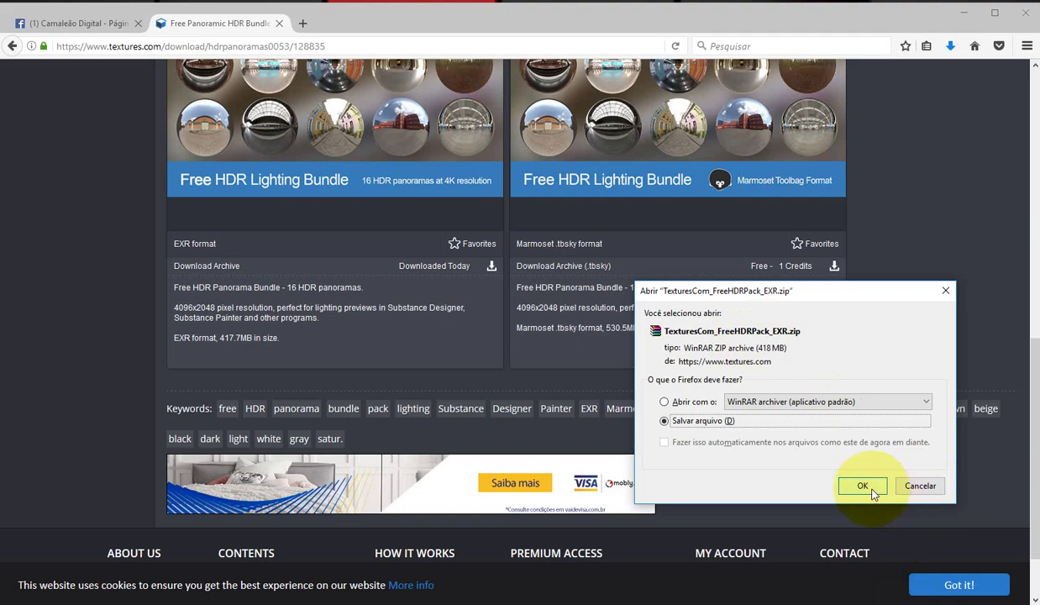
click(866, 491)
- Check the zip's download progress in Firefox's downloads list
scroll(740, 361, up, 3)
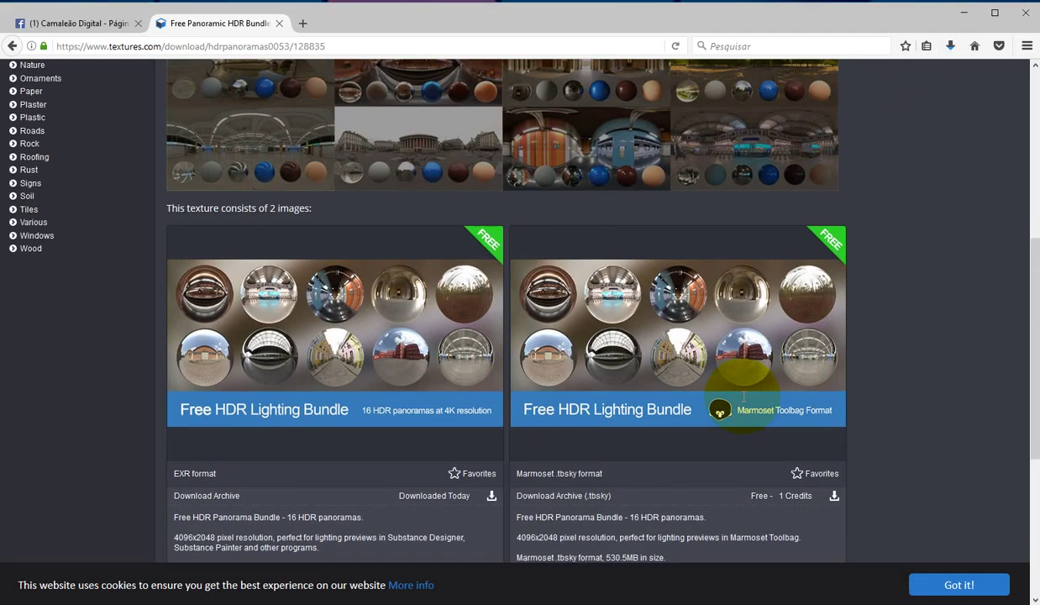
scroll(458, 392, up, 1)
scroll(442, 311, up, 2)
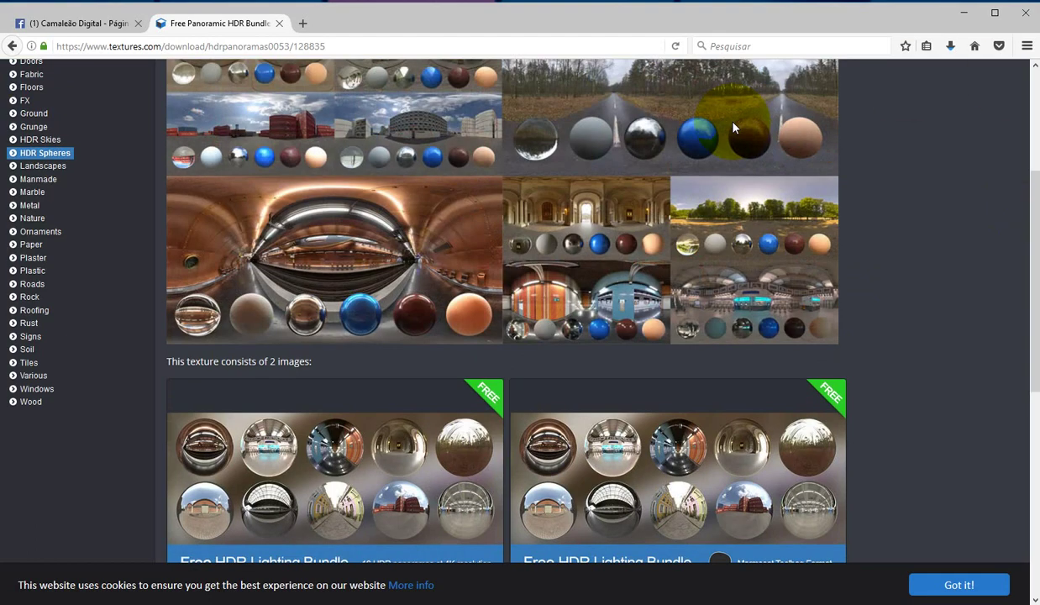
scroll(733, 127, up, 5)
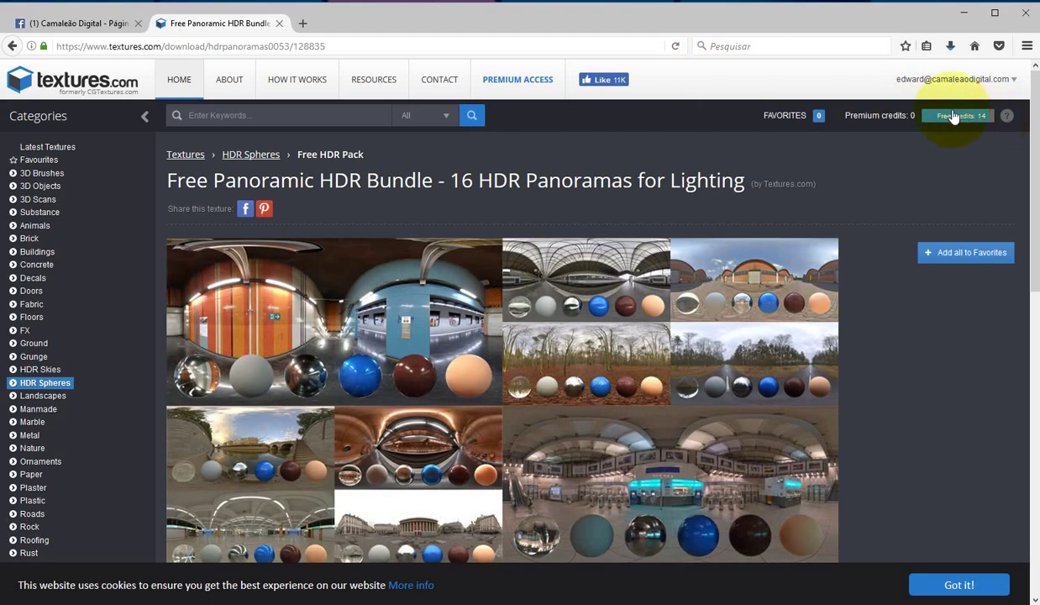
click(951, 47)
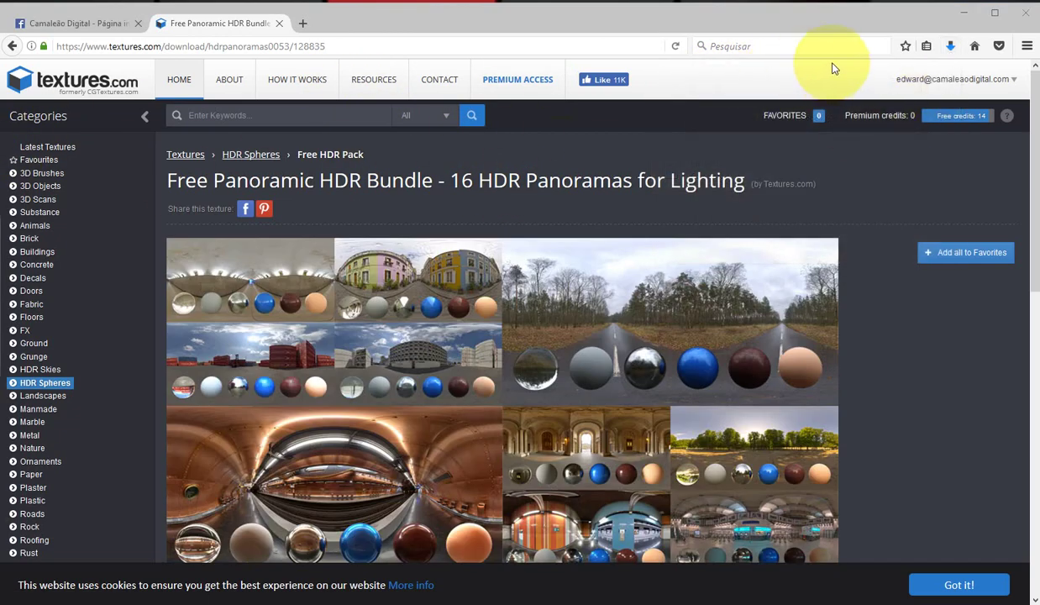
click(949, 46)
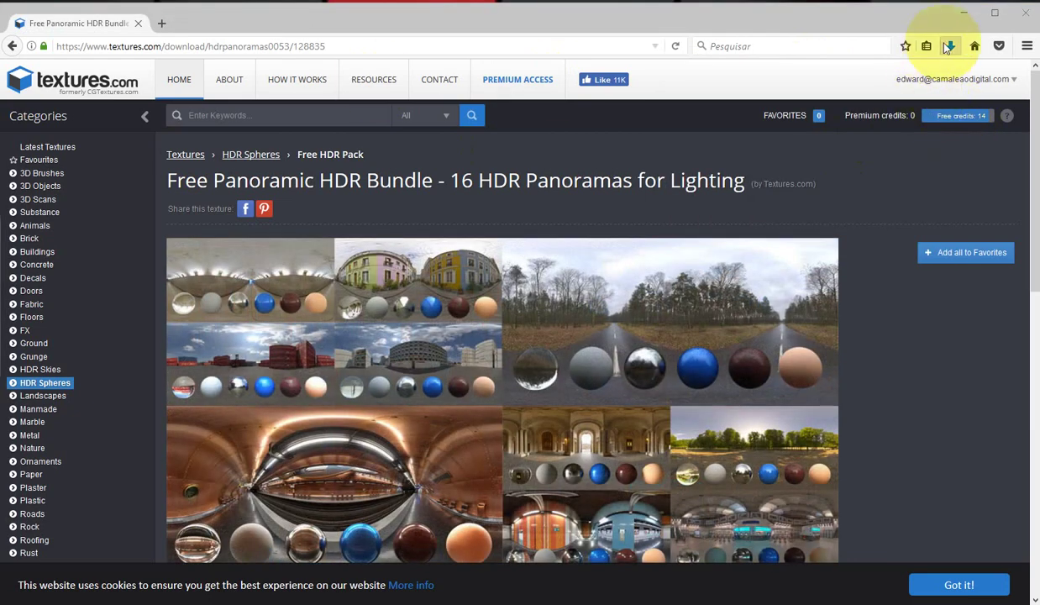
- Show the downloaded TexturesCom_FreeHDRPack_EXR.zip in its Downloads folder
click(948, 46)
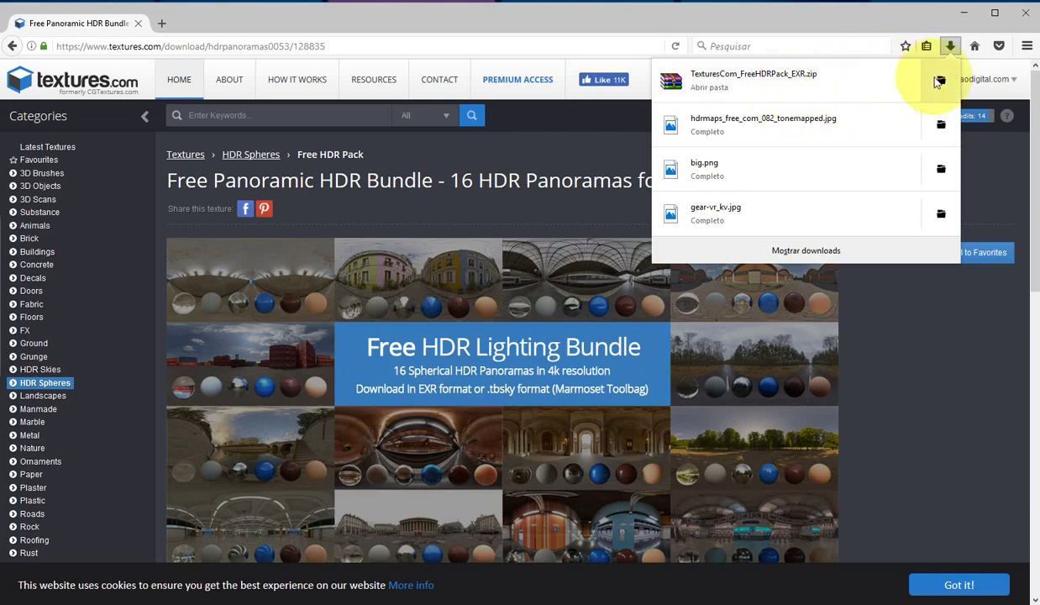
click(939, 80)
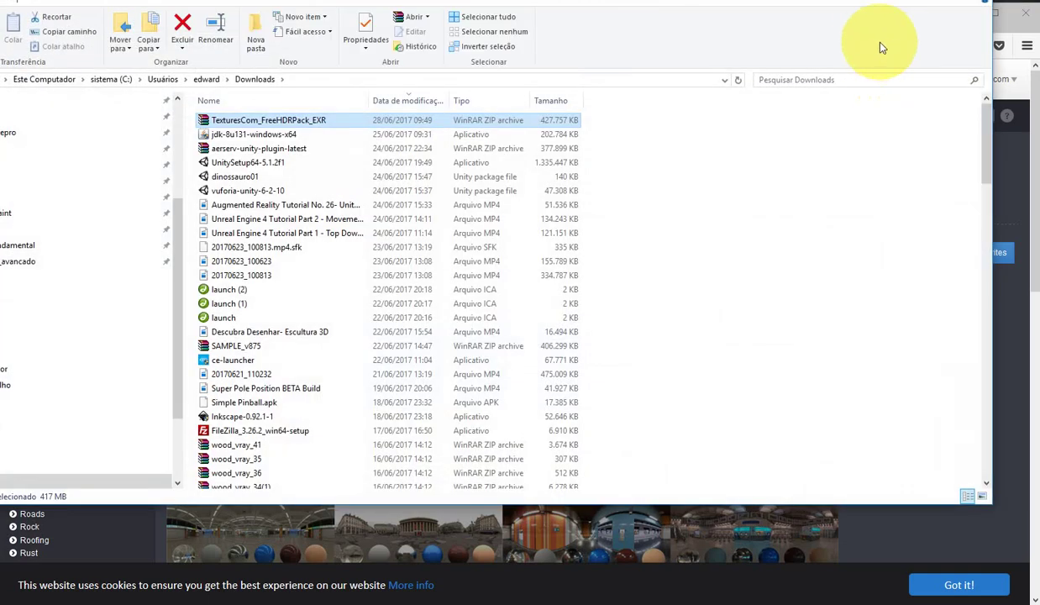
- Maximize the Downloads window and open TexturesCom_FreeHDRPack_EXR.zip in WinRAR
click(998, 13)
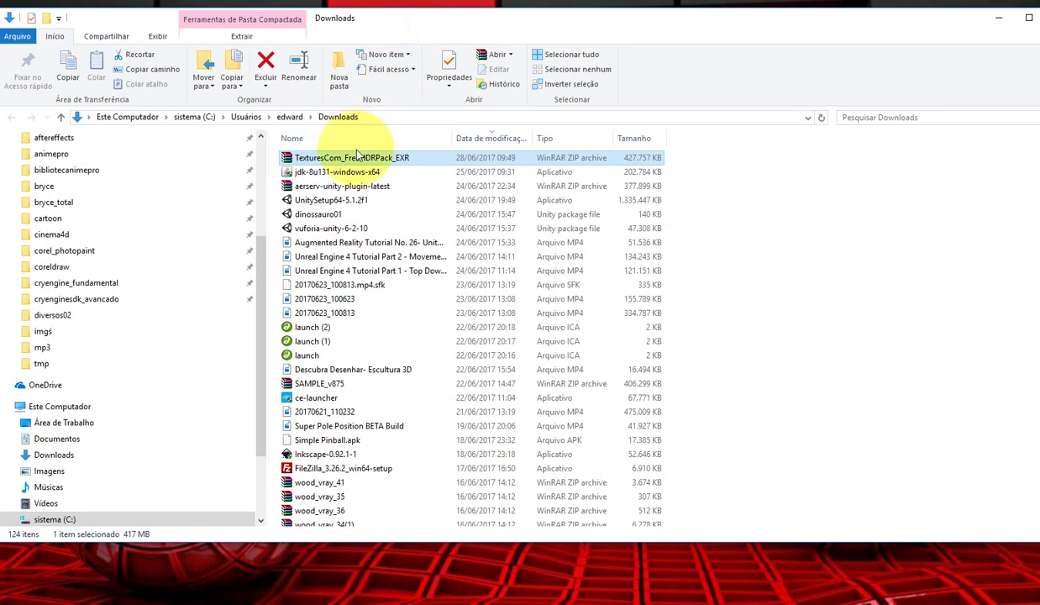
double_click(357, 159)
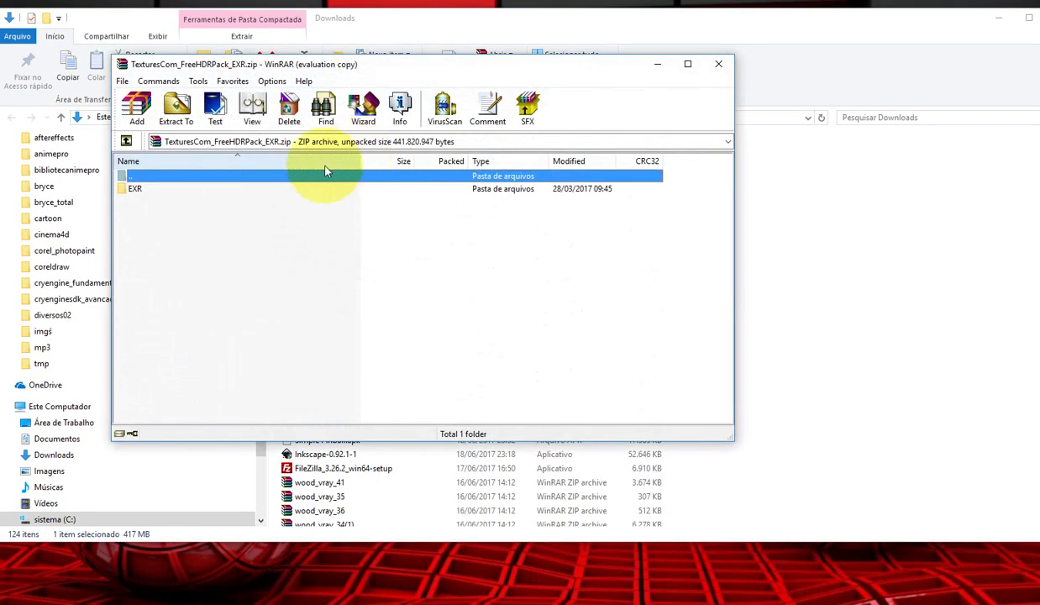
- Enter the archive's EXR folder and select all 16 TexturesCom_Pano .exr files
click(234, 191)
double_click(233, 191)
click(247, 202)
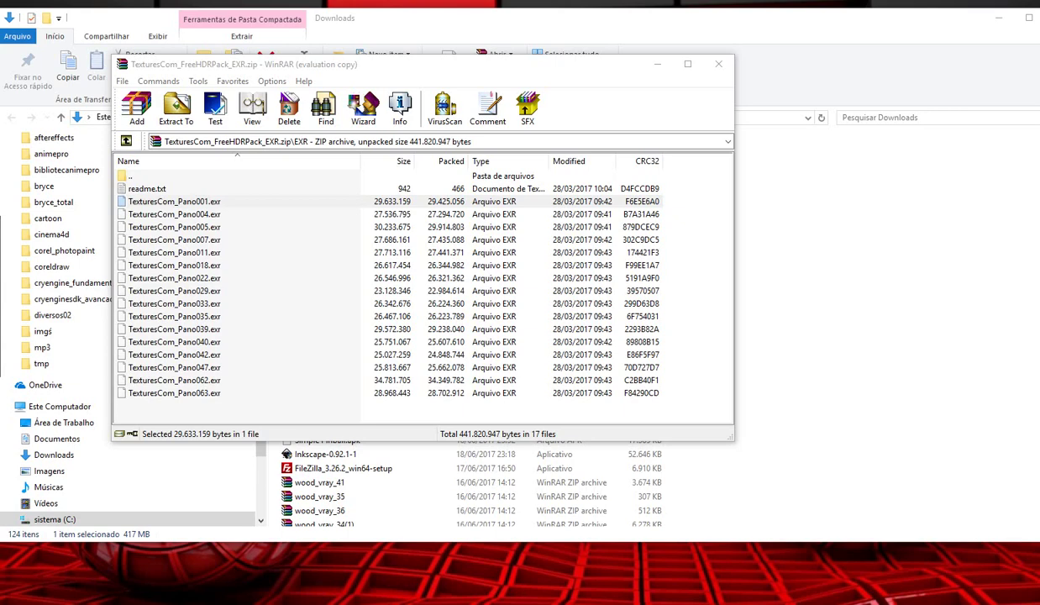
click(189, 244)
click(186, 201)
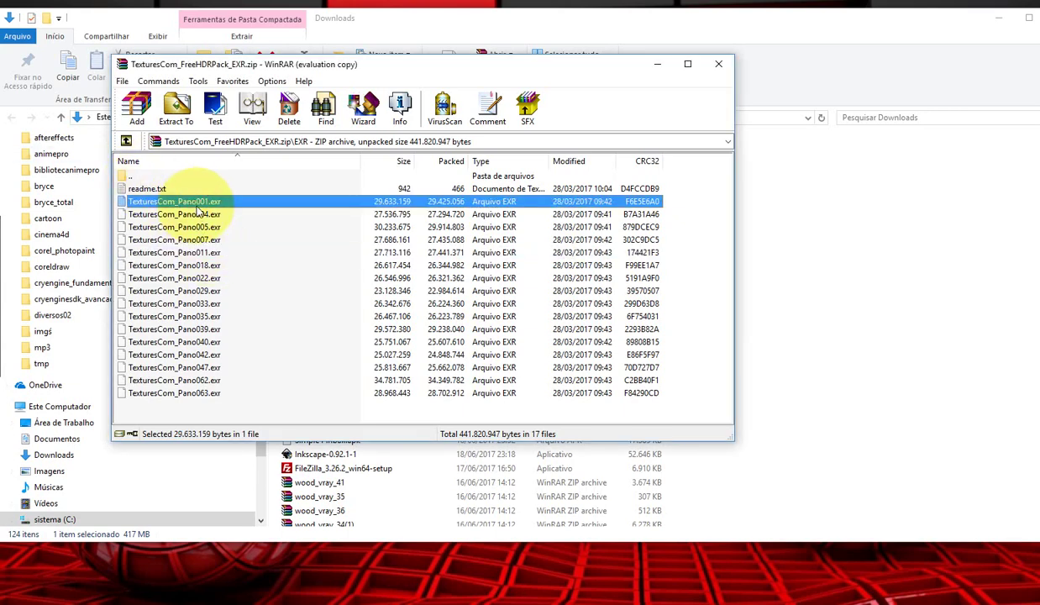
key(shift+End)
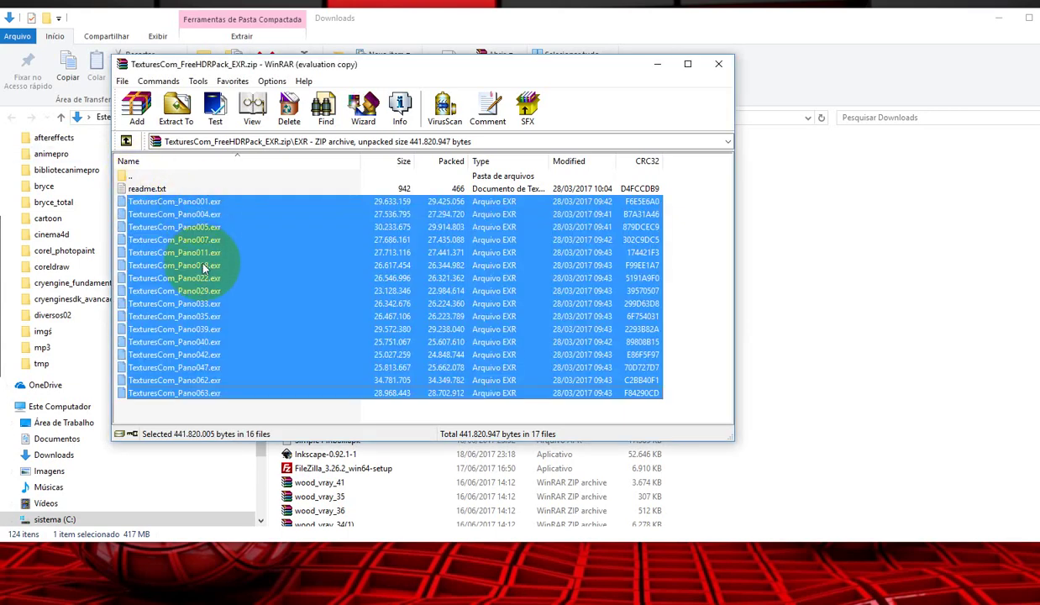
- Extract TexturesCom_Pano001.exr into G:\edward\camaleaodigital\vray\aula07_vray\apartamento001
click(253, 482)
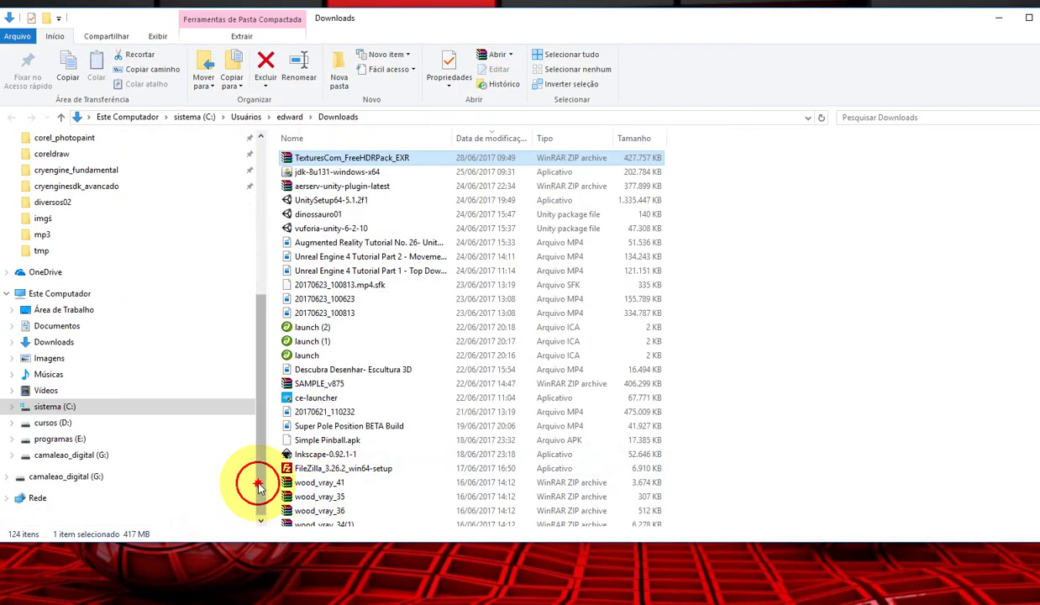
click(88, 477)
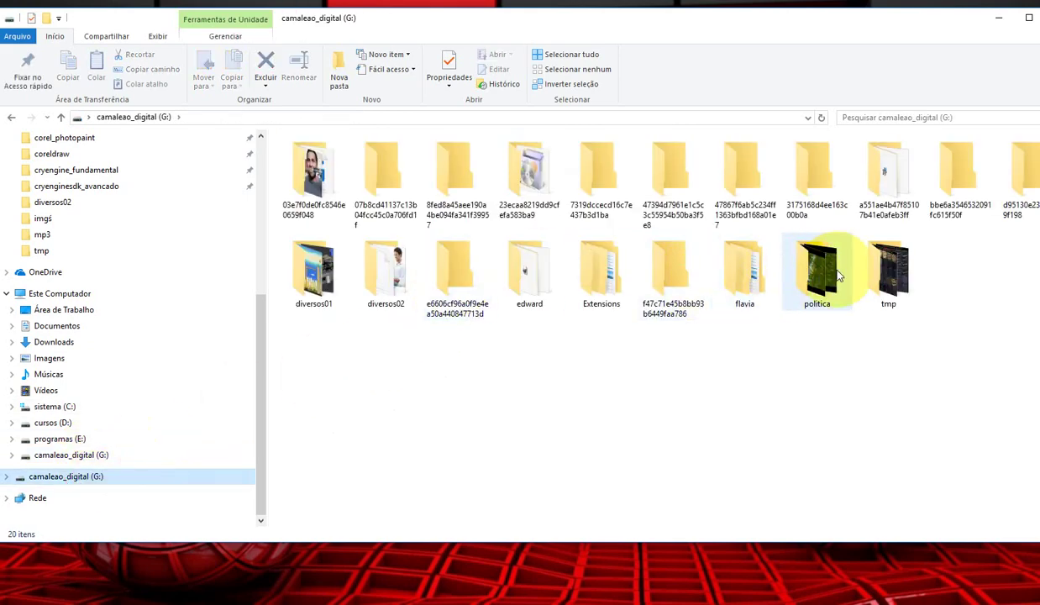
double_click(889, 271)
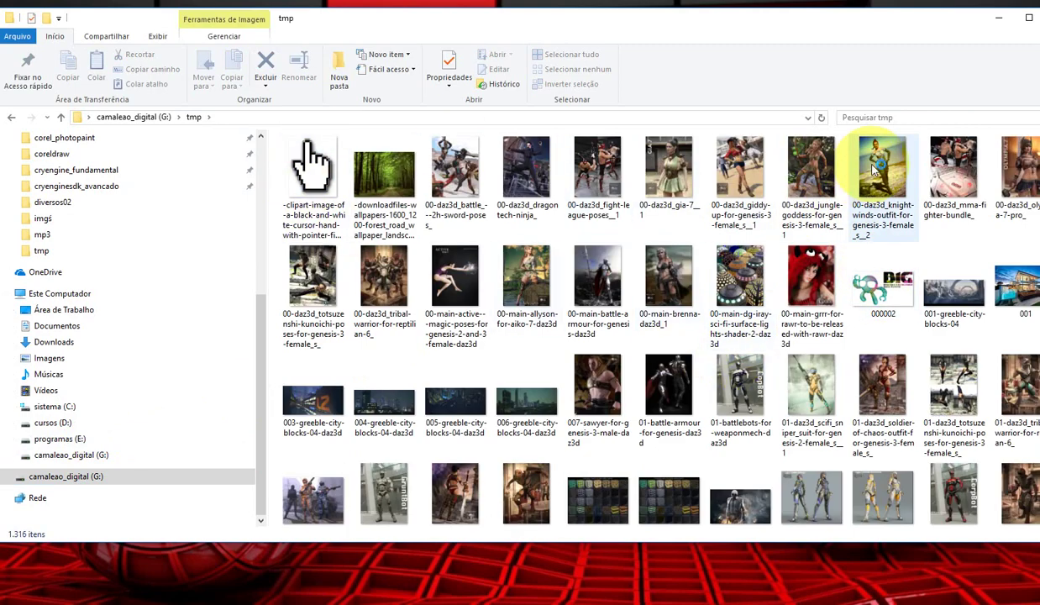
click(76, 475)
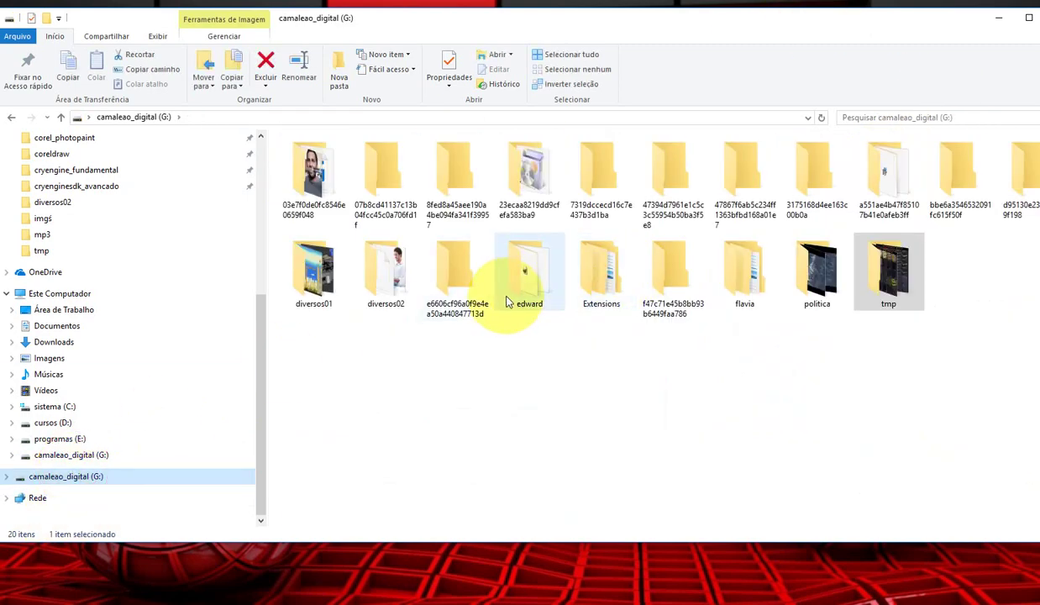
double_click(567, 278)
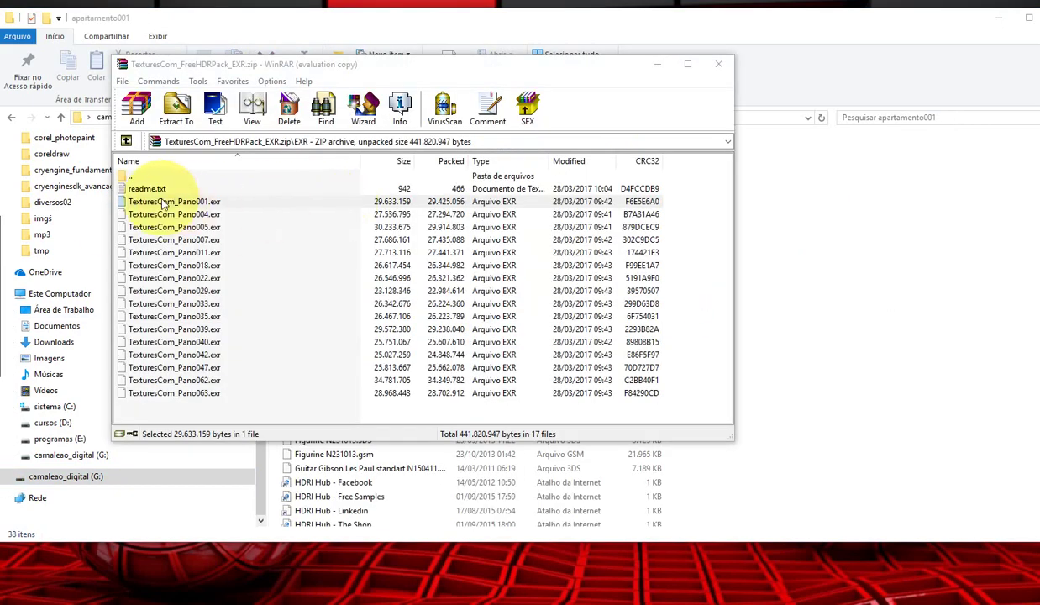
click(176, 201)
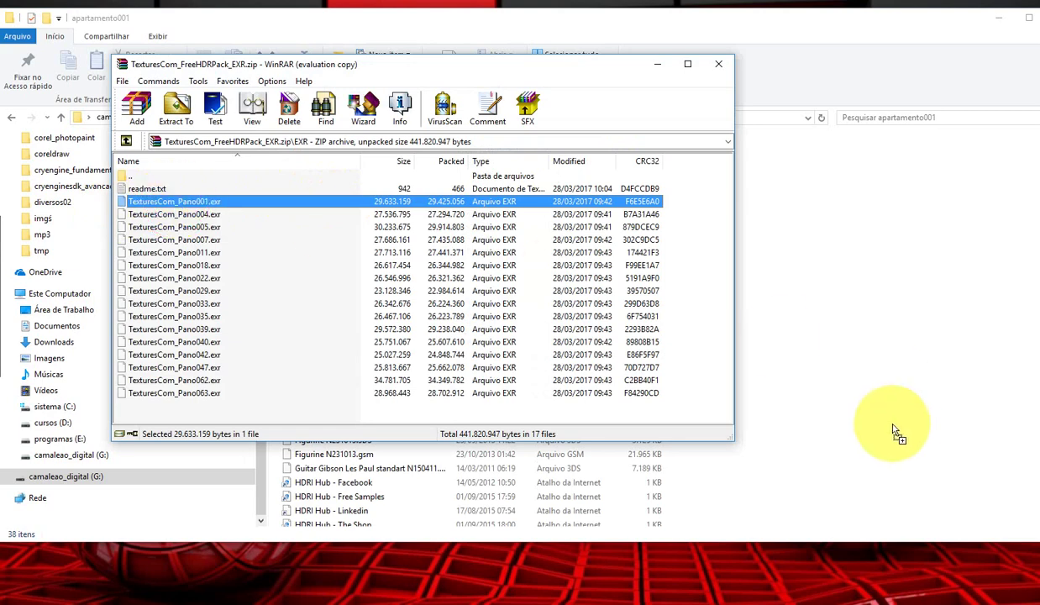
drag(896, 431, 864, 434)
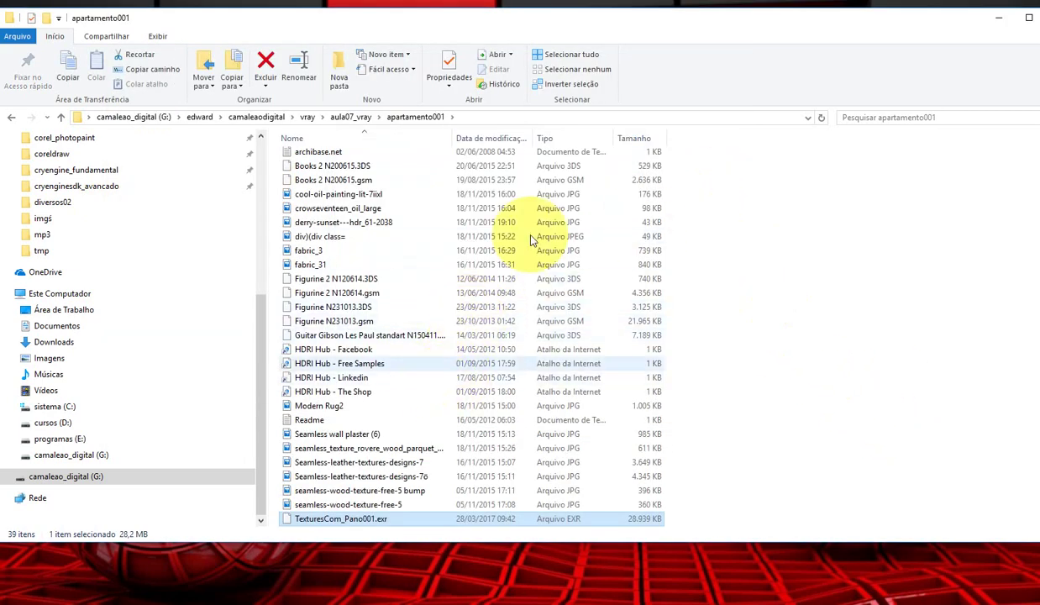
drag(903, 18, 877, 75)
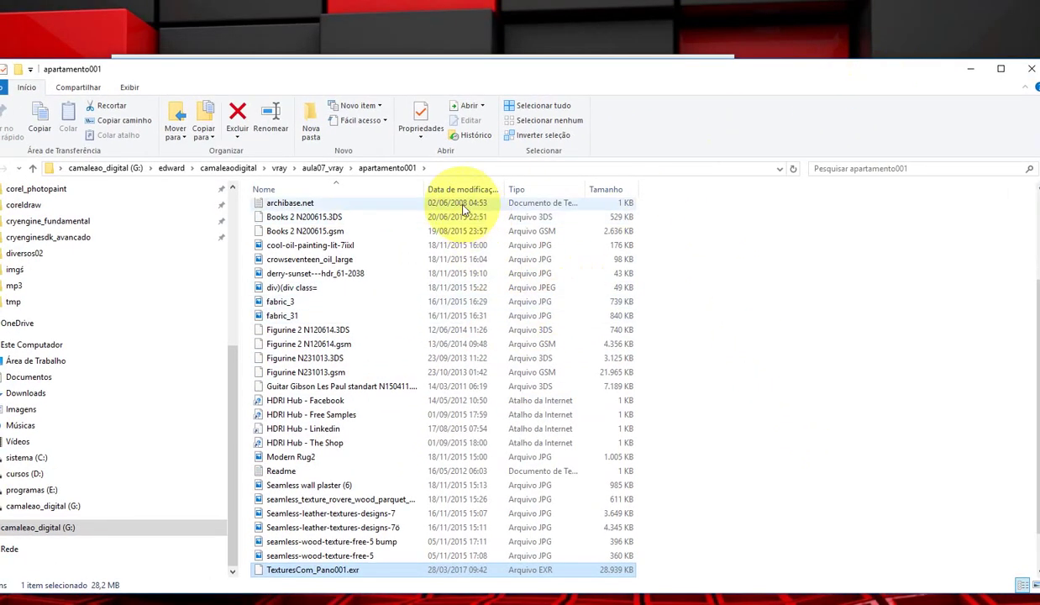
- Return to 3ds Max, add and delete a daylight system, and clear the selection
key(alt+Tab)
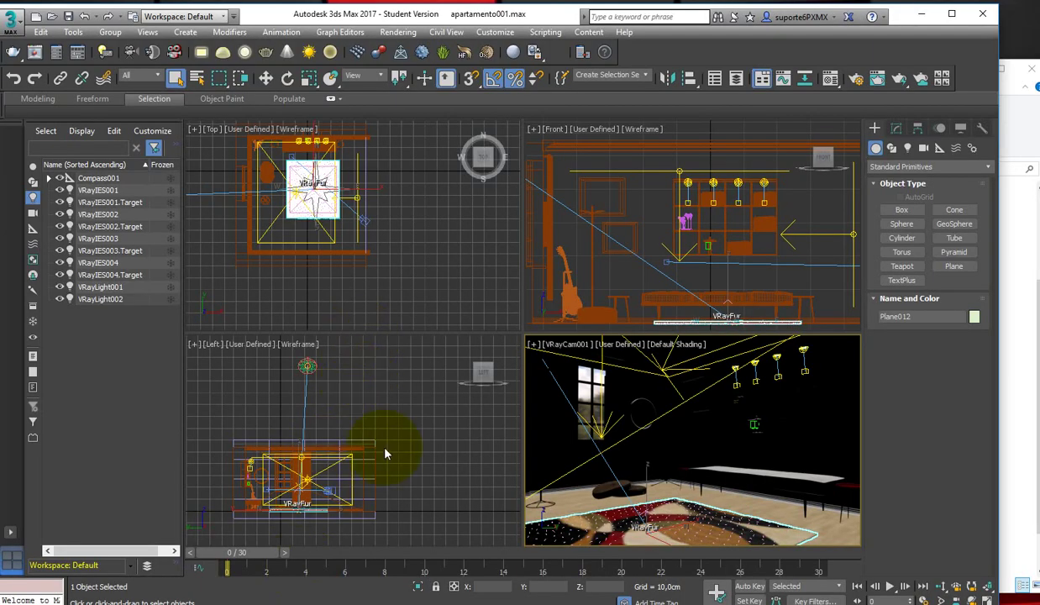
click(403, 260)
scroll(401, 257, down, 3)
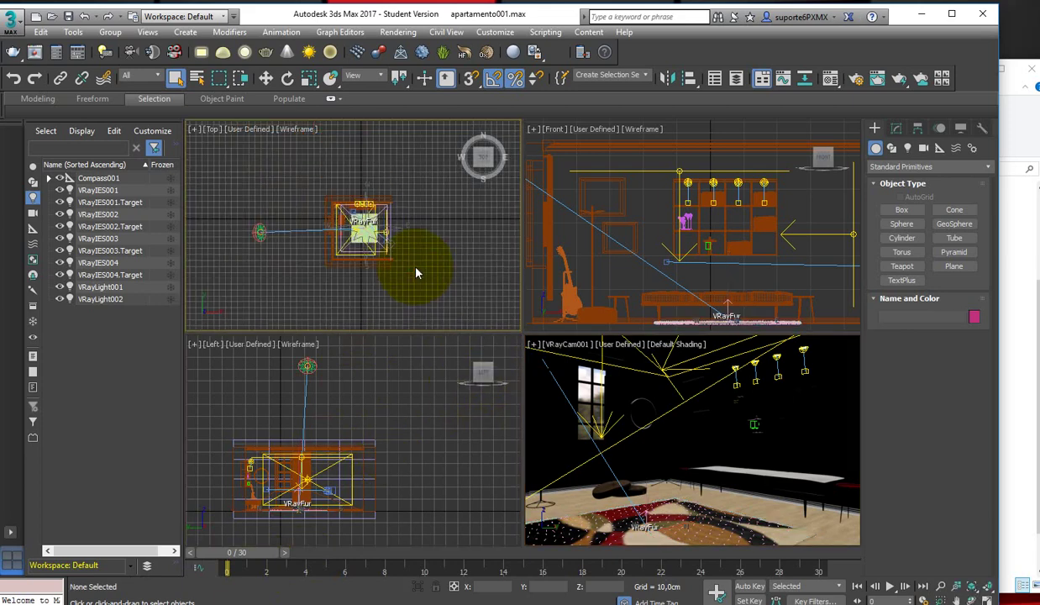
click(313, 227)
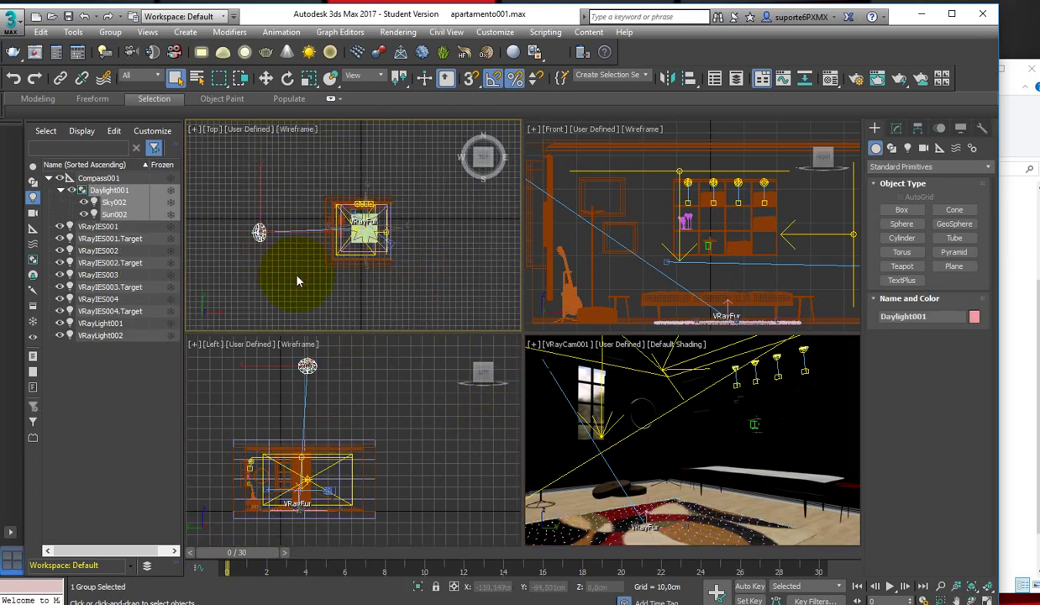
key(Delete)
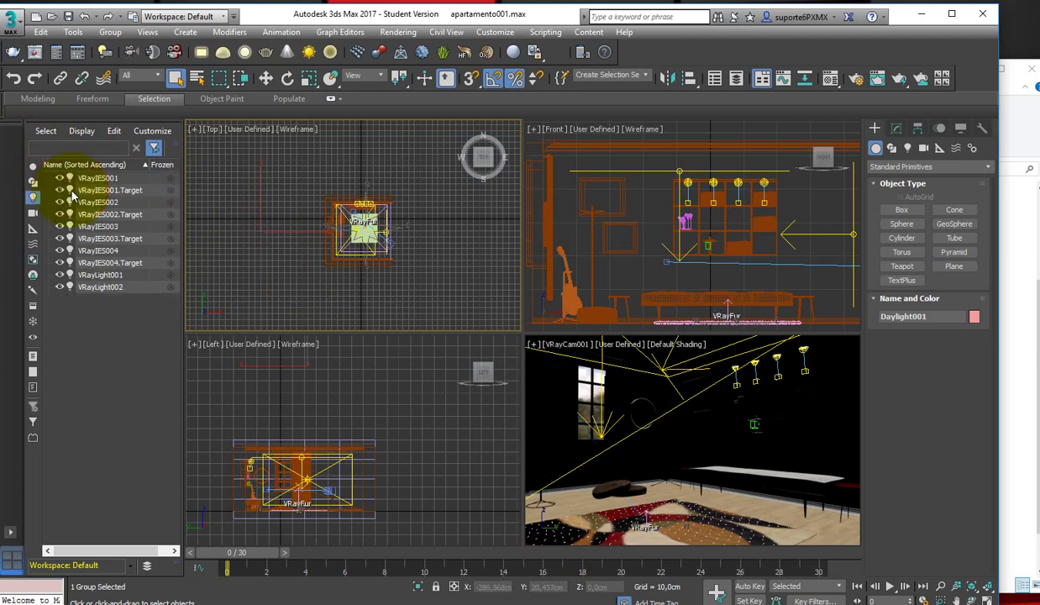
click(269, 79)
click(297, 176)
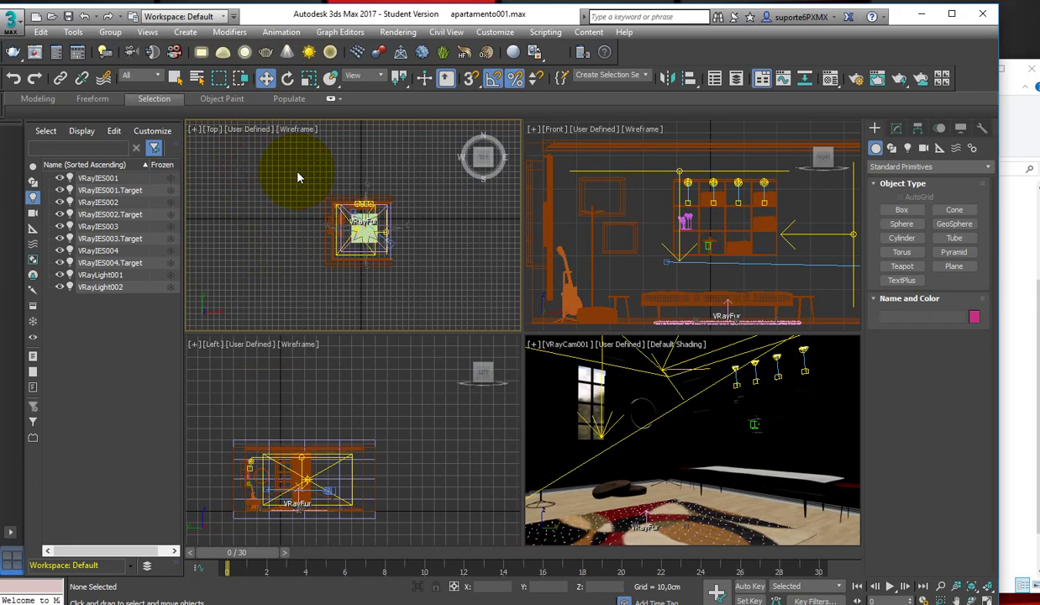
- Open the Rendering menu
click(397, 32)
click(225, 256)
click(397, 32)
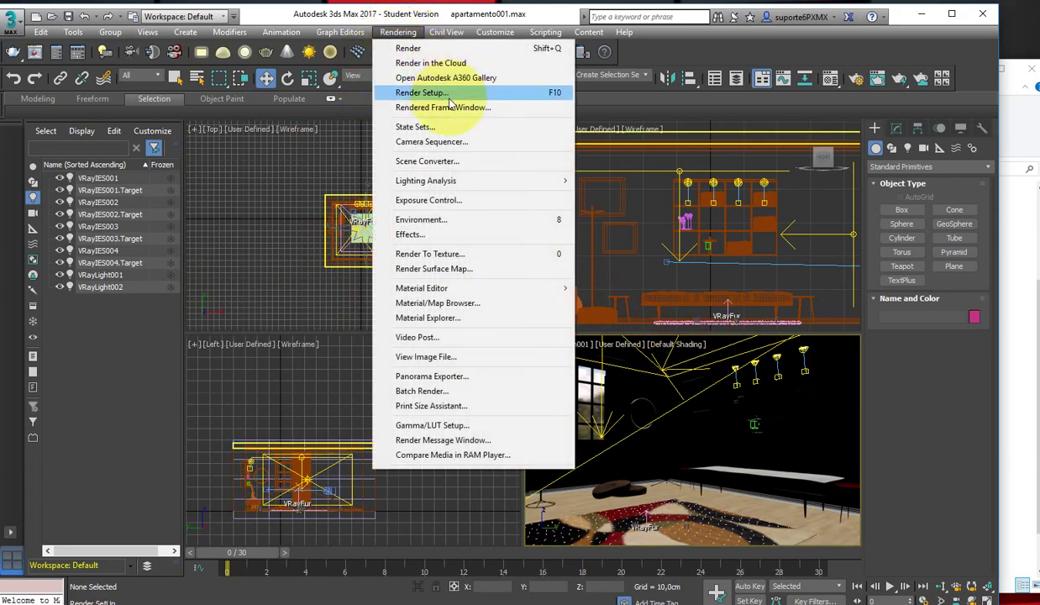
- Open Render Setup and start a render of the camera view
click(448, 94)
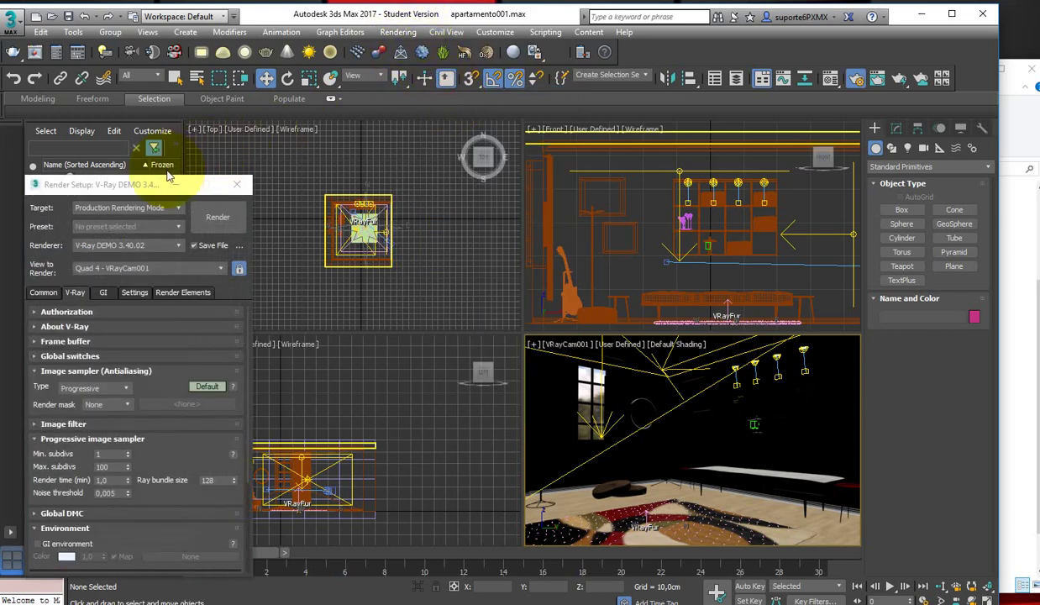
drag(131, 186, 320, 111)
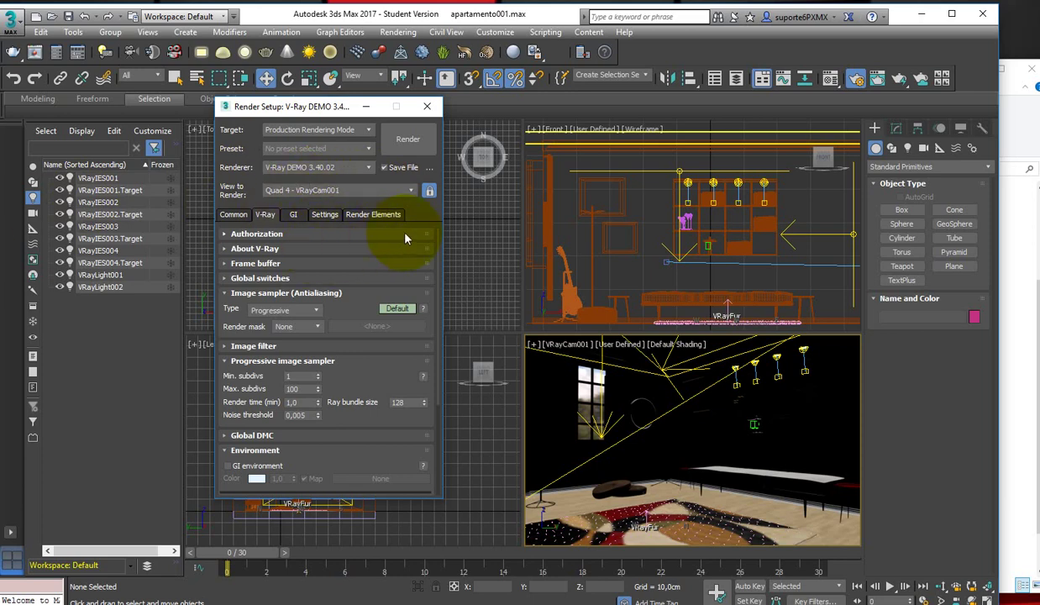
click(409, 140)
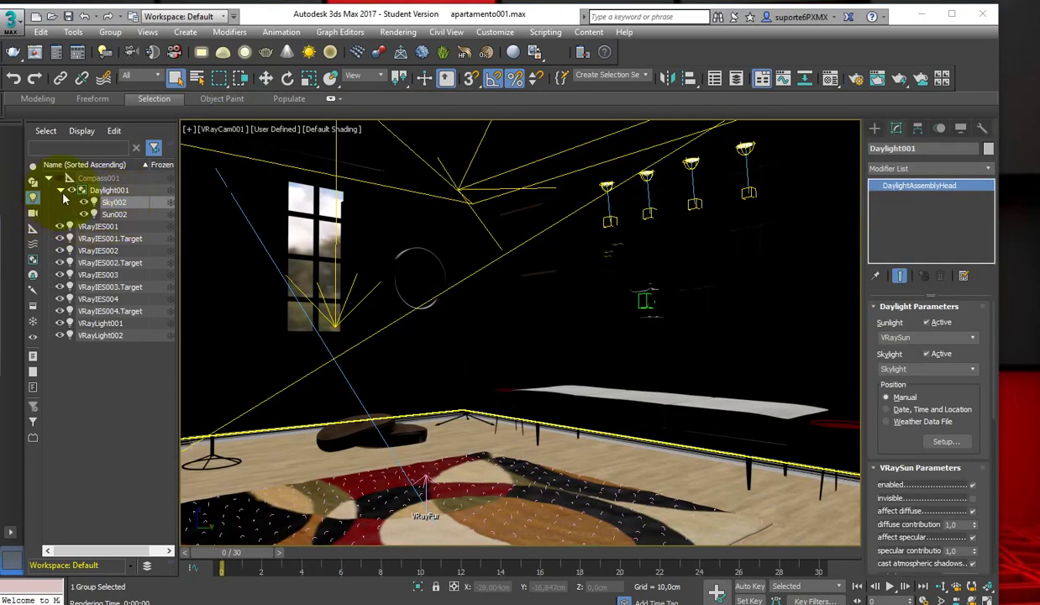
- Turn off Daylight001's Sunlight and Skylight
double_click(76, 194)
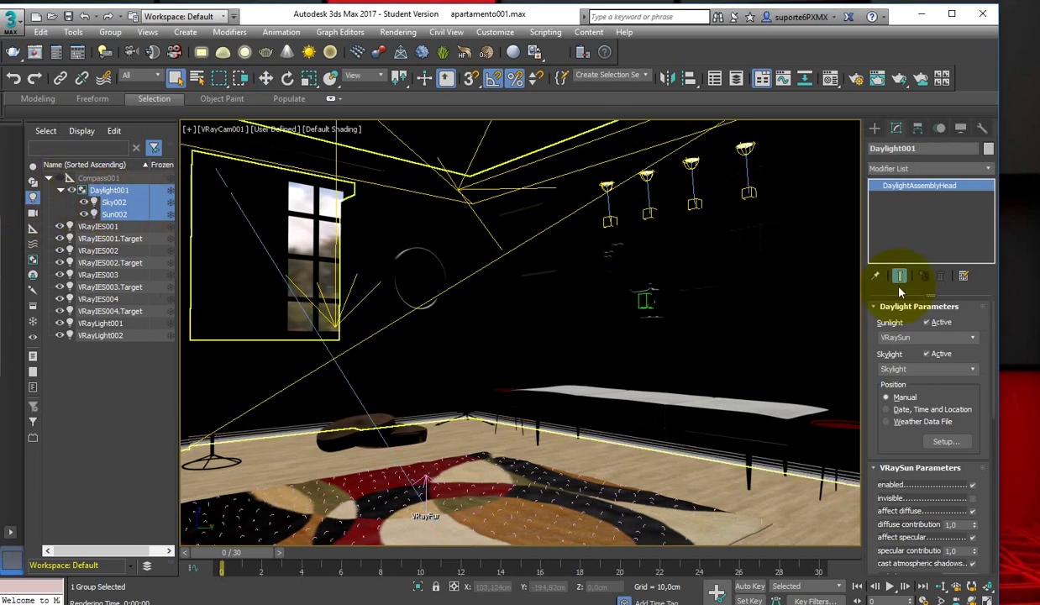
click(927, 323)
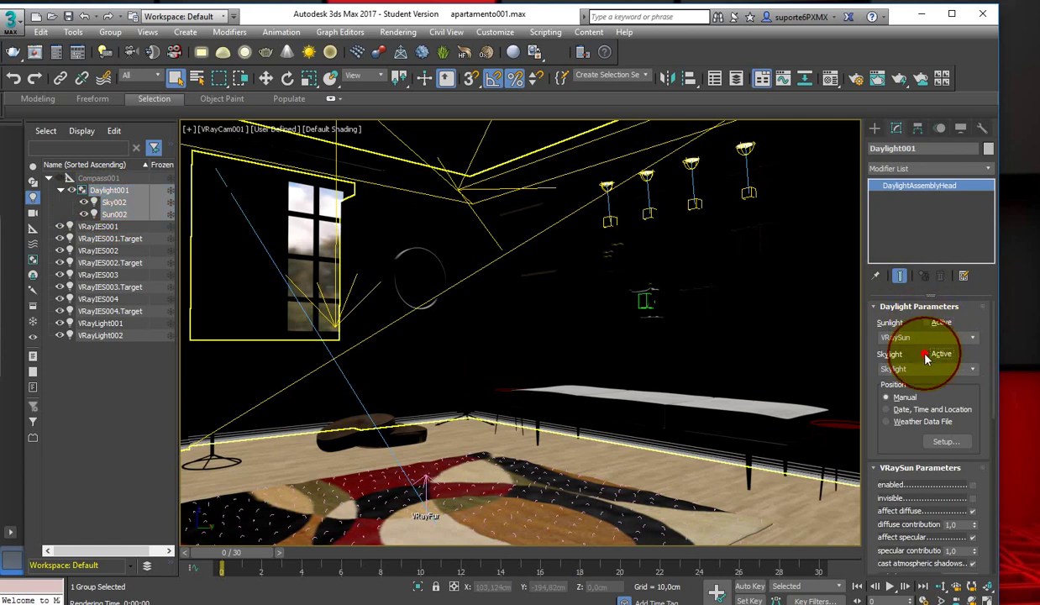
click(927, 354)
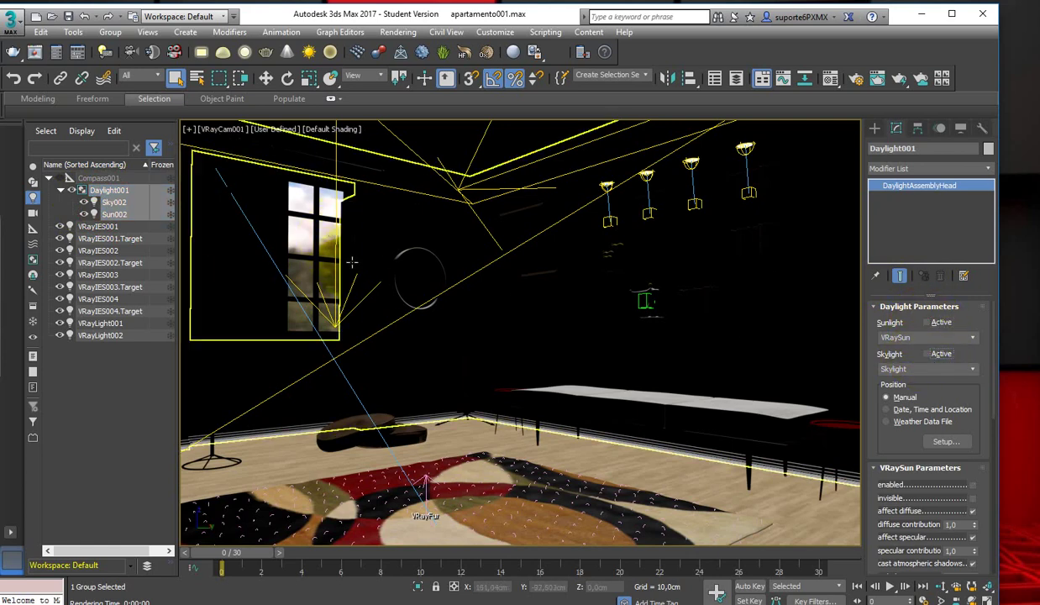
click(107, 193)
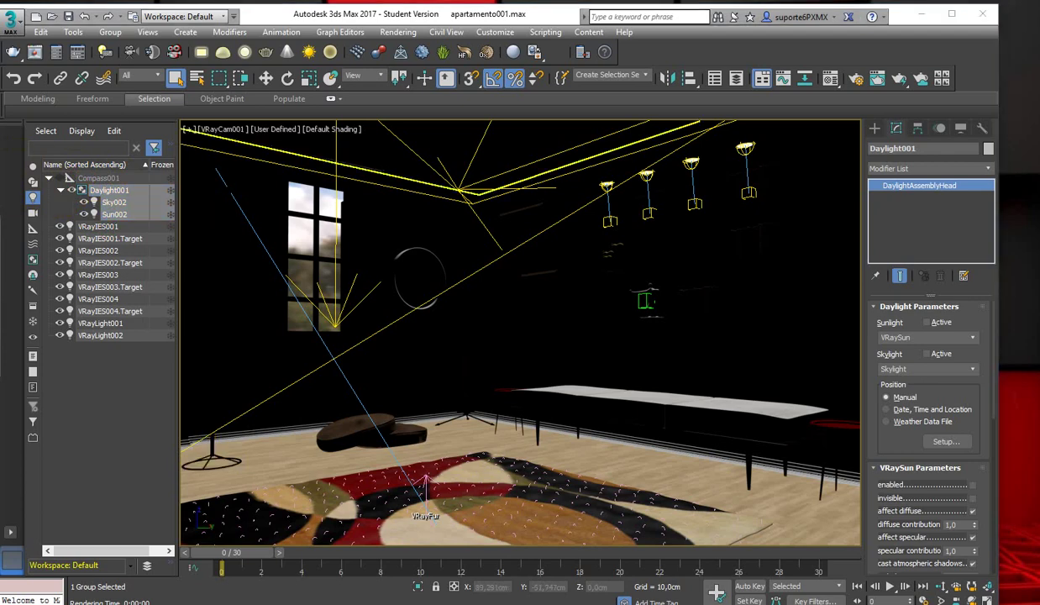
- Render the VRayCam001 view again from Render Setup
click(398, 32)
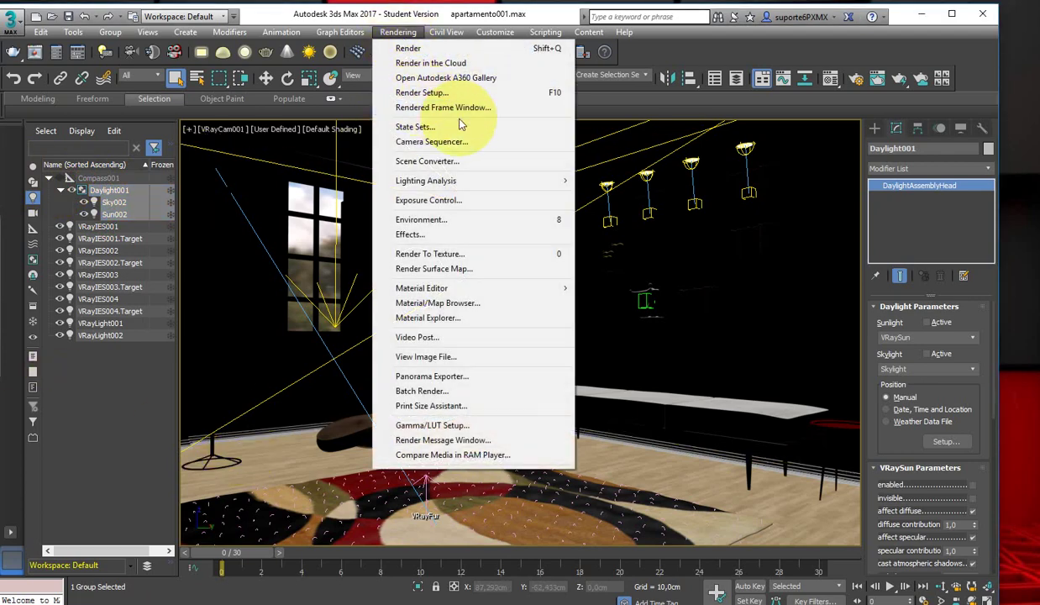
click(455, 99)
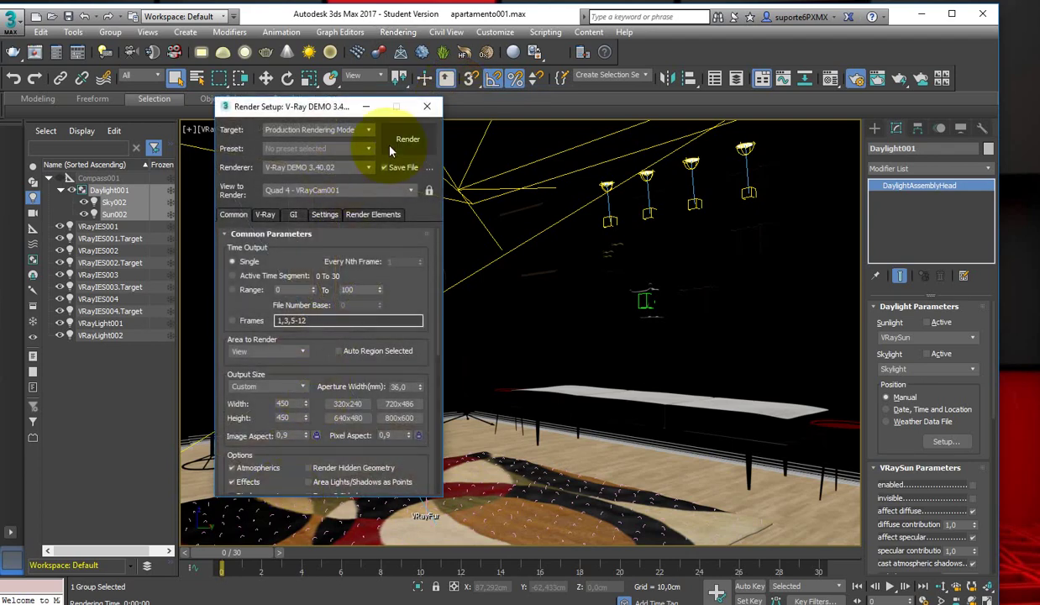
click(408, 140)
- Confirm overwriting the output image and place the apartamento02.jpg viewer beside the V-Ray render
click(479, 331)
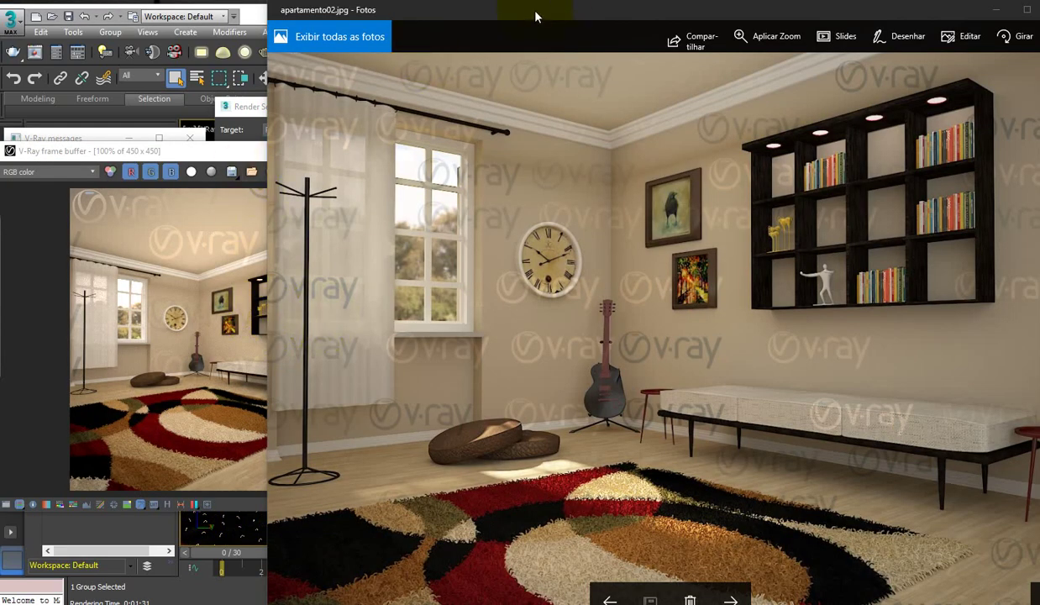
drag(535, 15, 440, 23)
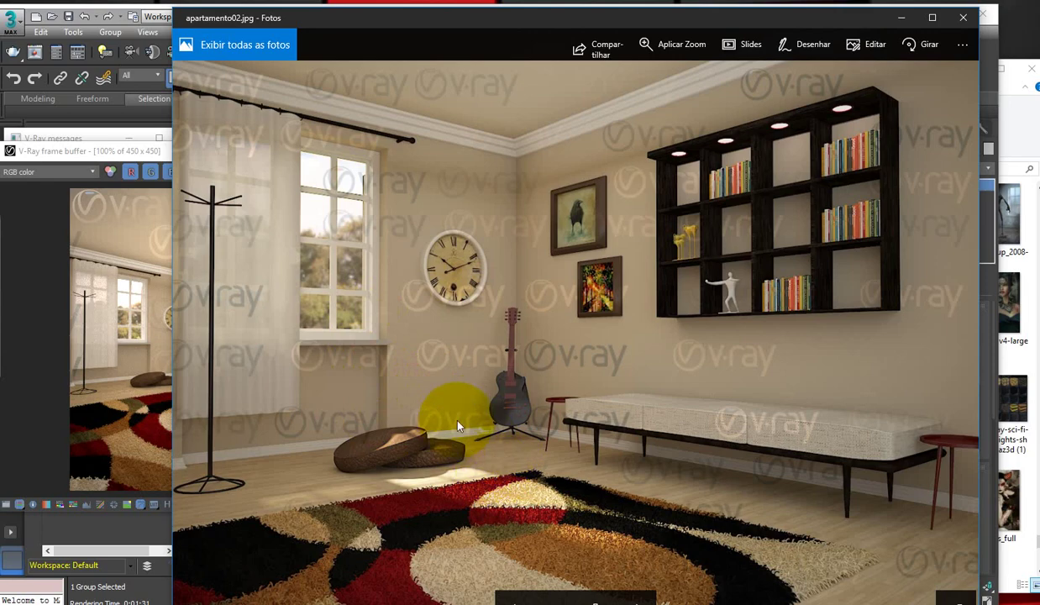
drag(551, 25, 672, 32)
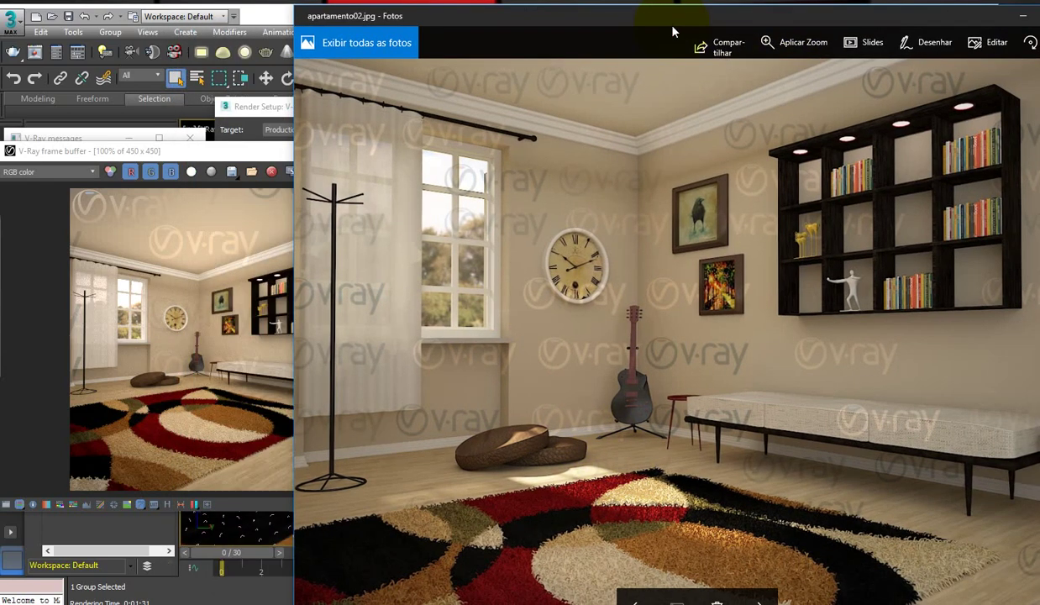
click(121, 157)
drag(216, 144, 261, 160)
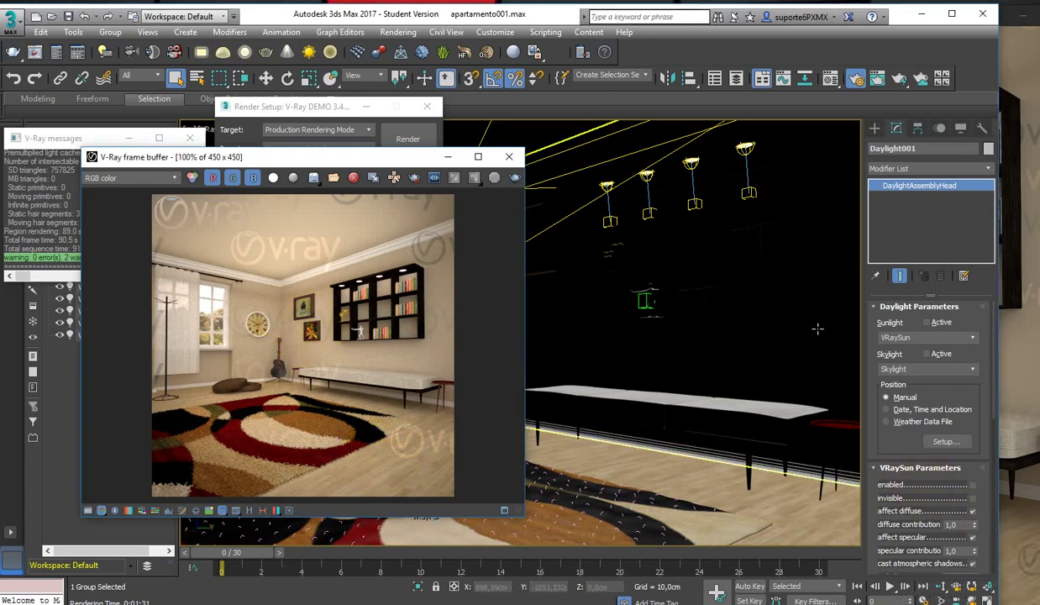
- Switch between the earlier apartamento02.jpg photo and the new V-Ray render to compare them
click(1027, 294)
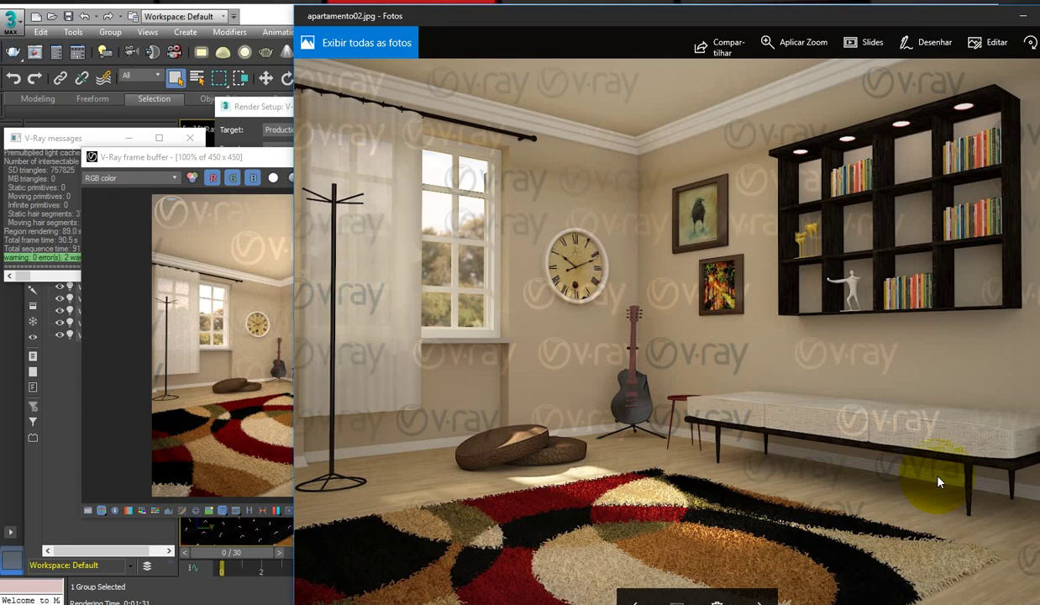
click(173, 413)
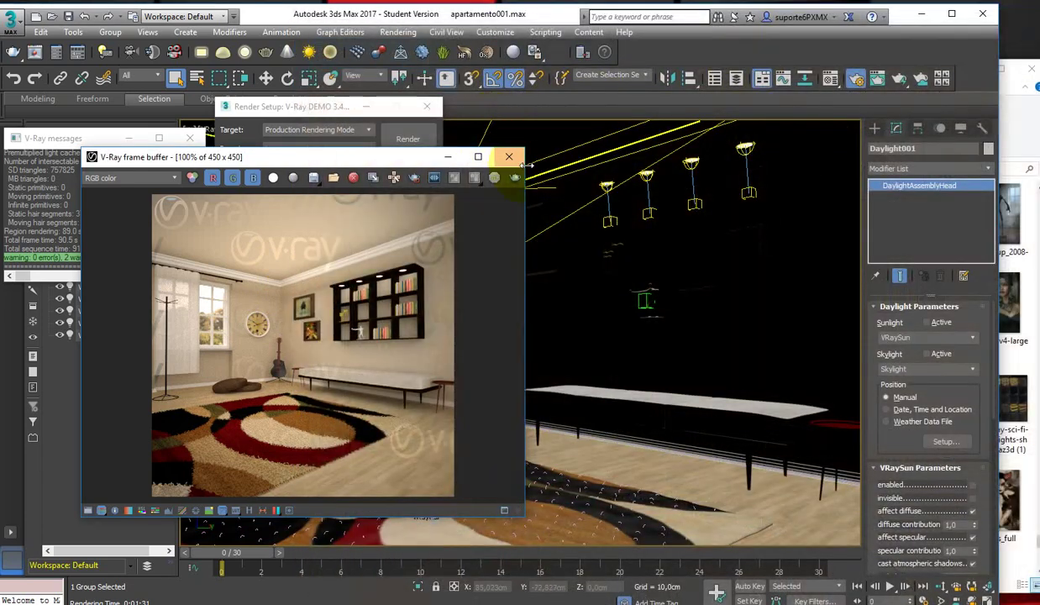
- Close the frame buffer and Render Setup, then open Rendering > Environment
click(508, 156)
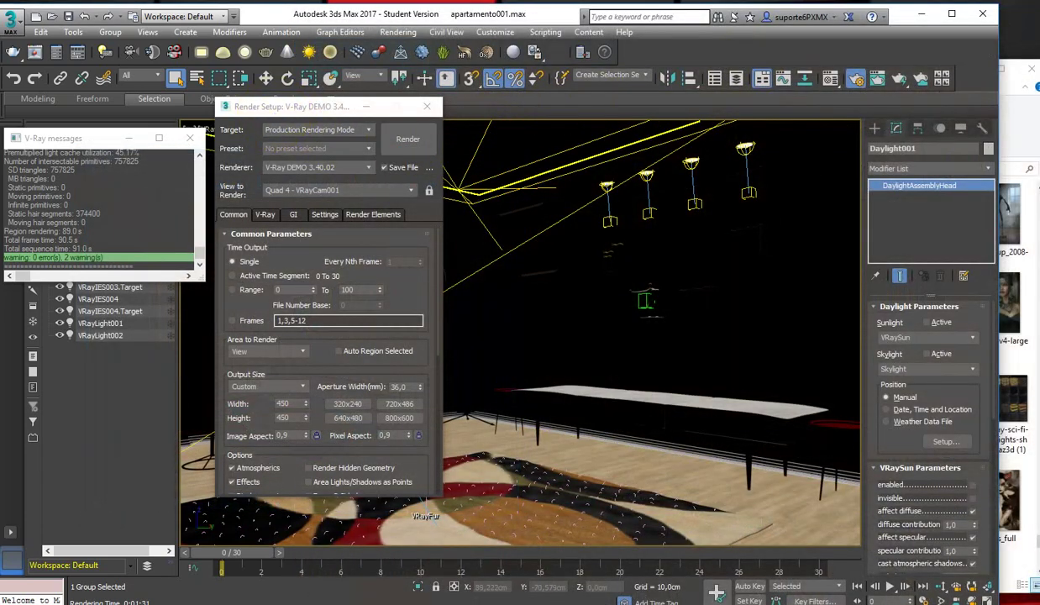
click(427, 106)
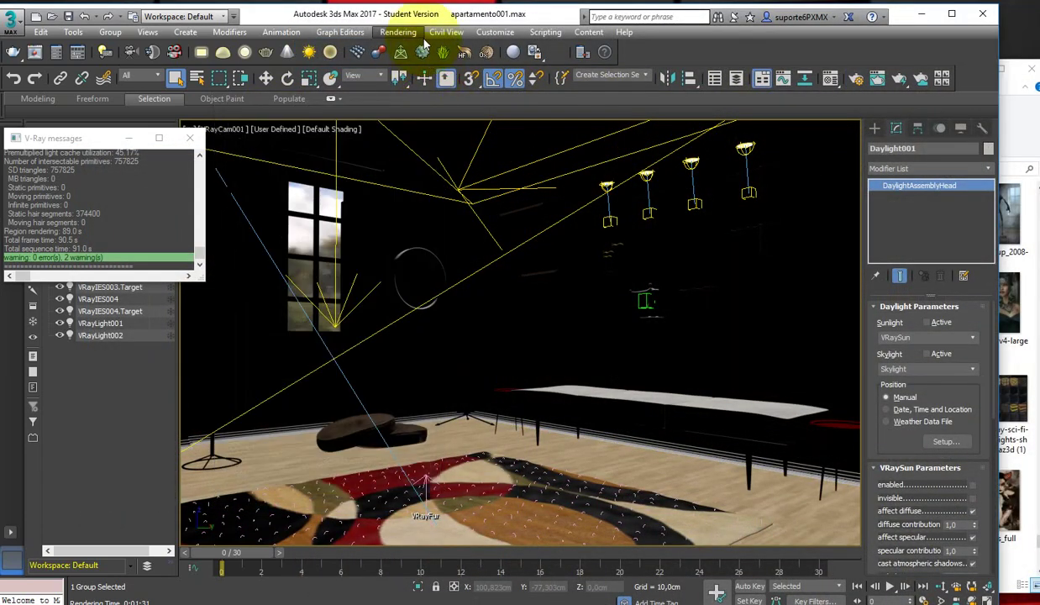
click(399, 32)
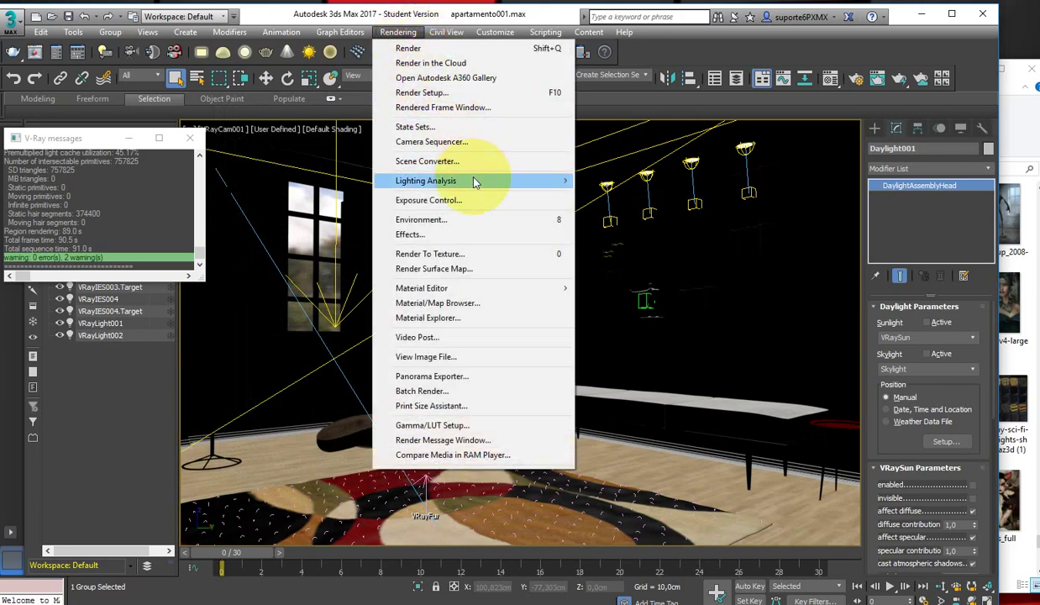
click(472, 220)
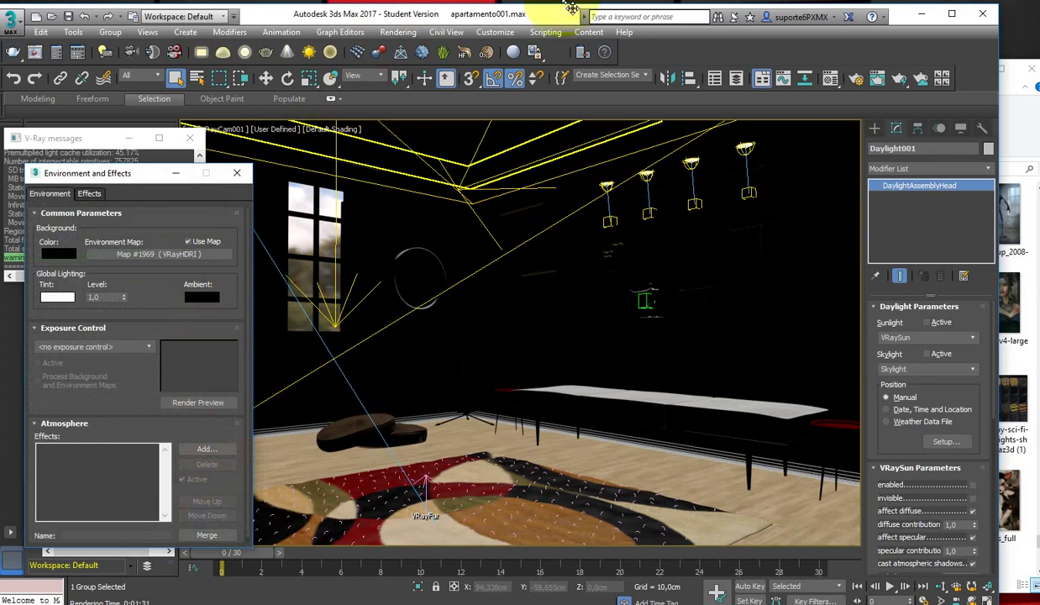
- Open the Material Editor with M and preview the VRayHDRI Map #1969 sky sample enlarged
click(576, 124)
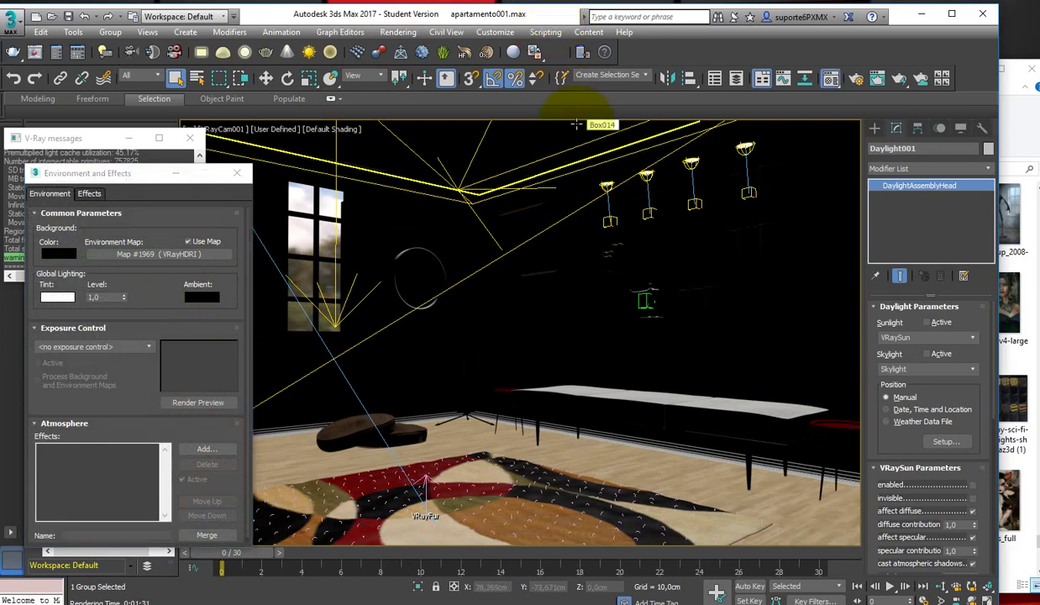
key(m)
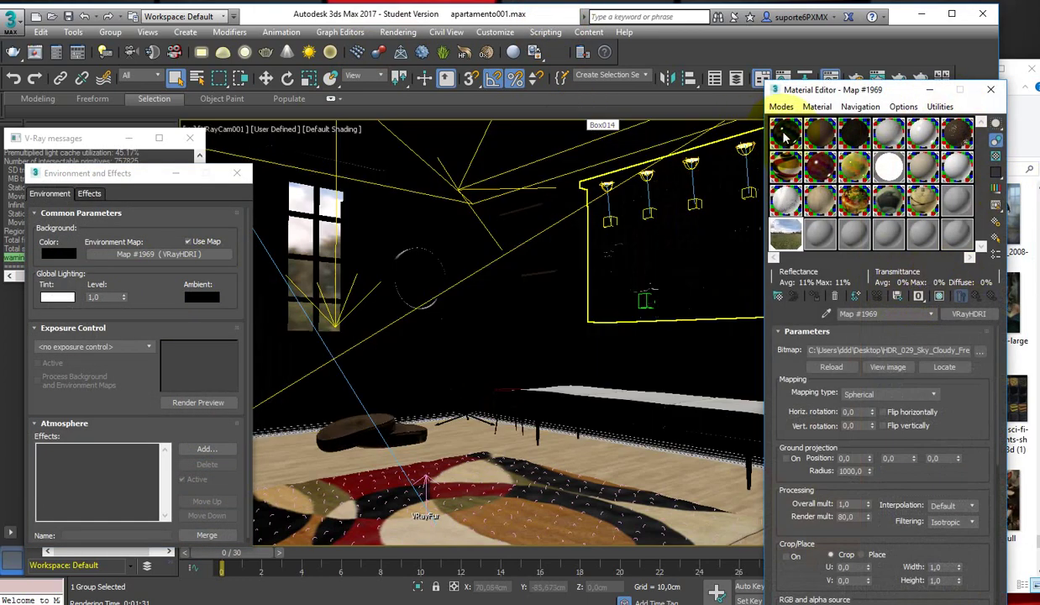
drag(819, 89, 642, 79)
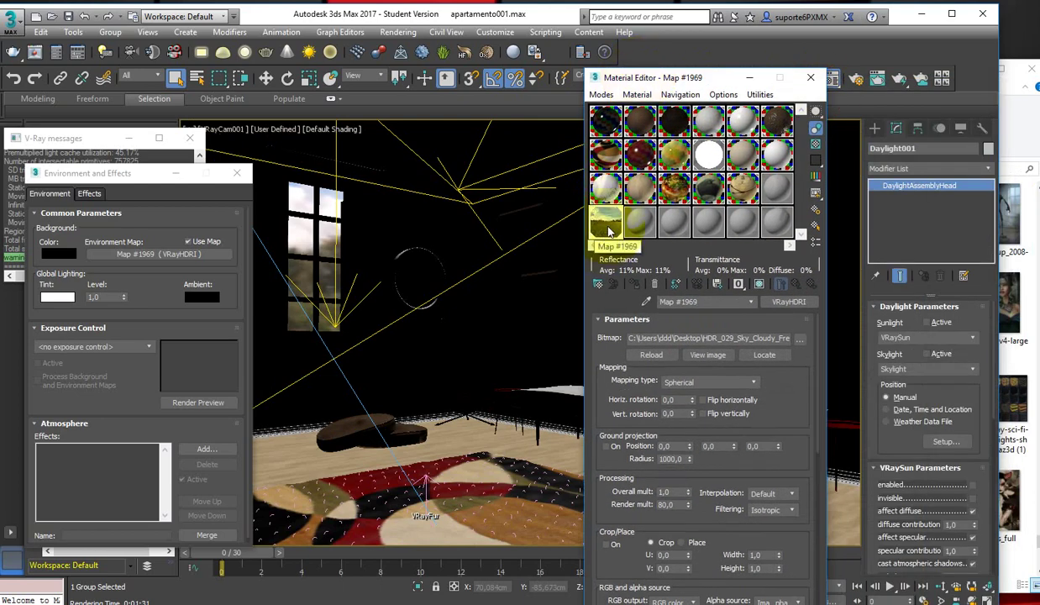
click(608, 228)
double_click(609, 228)
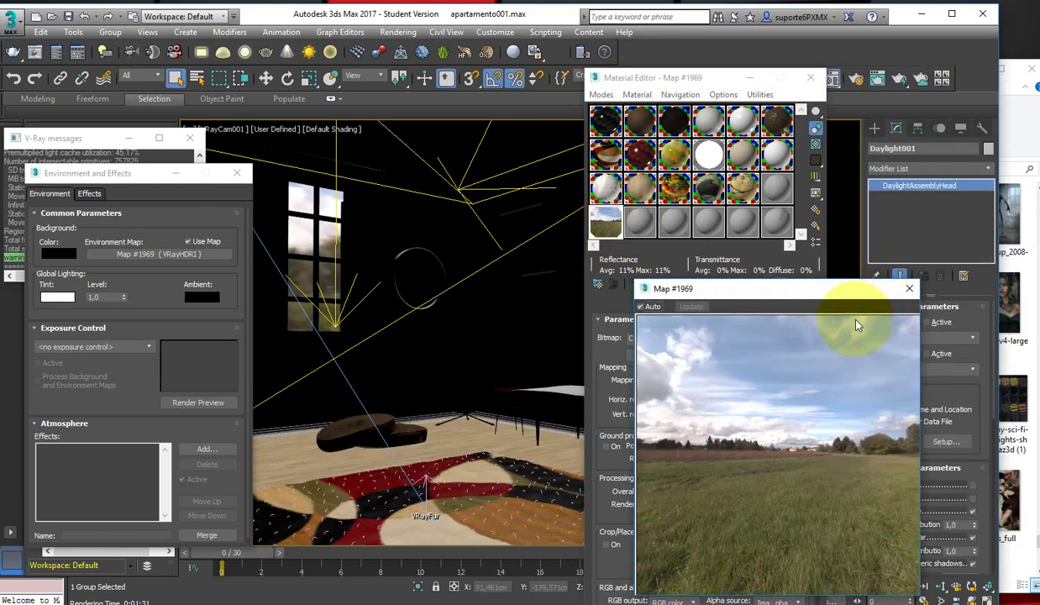
click(911, 290)
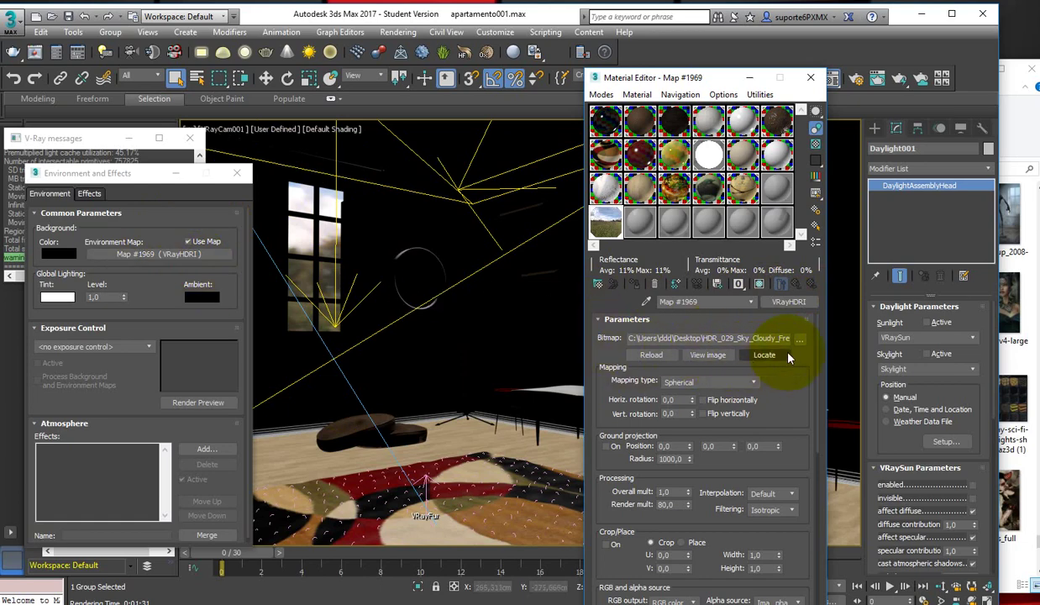
- Browse the HDR image dialog to G:\edward\camaleaodigital\vray\aula07_vray\apartamento001
click(798, 339)
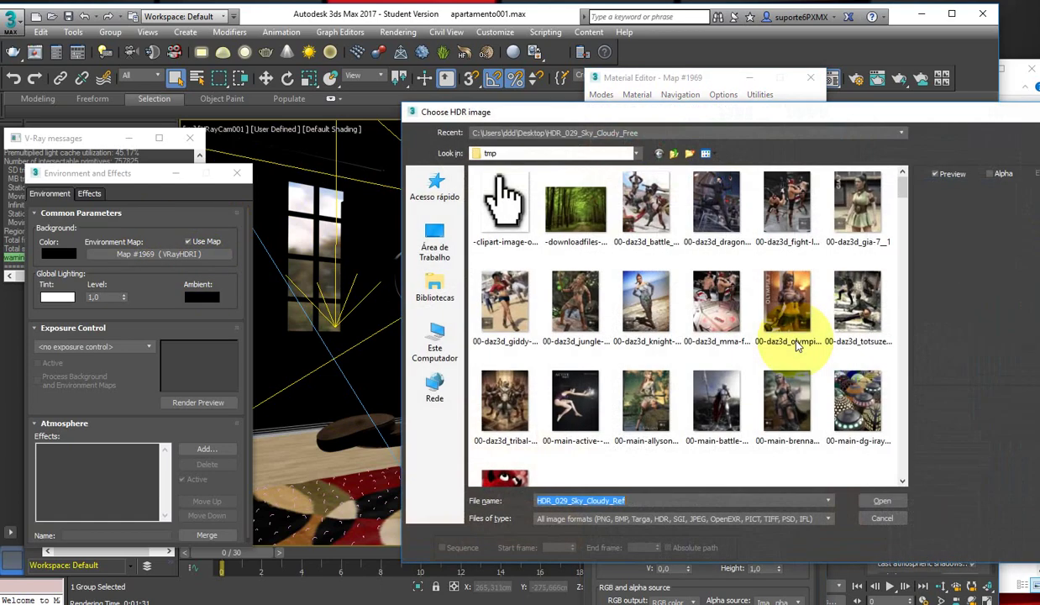
click(685, 521)
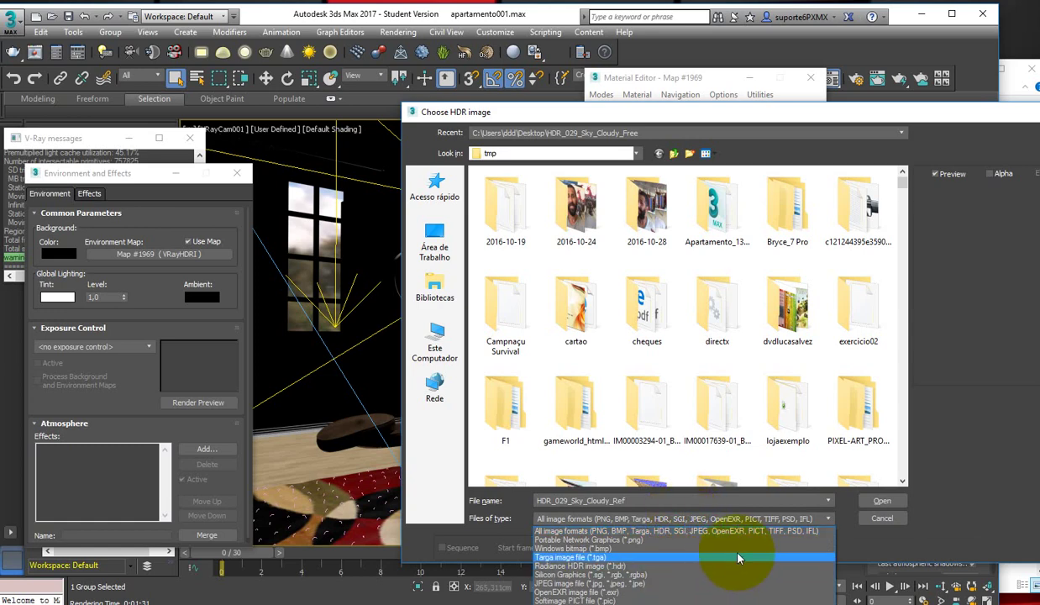
click(710, 531)
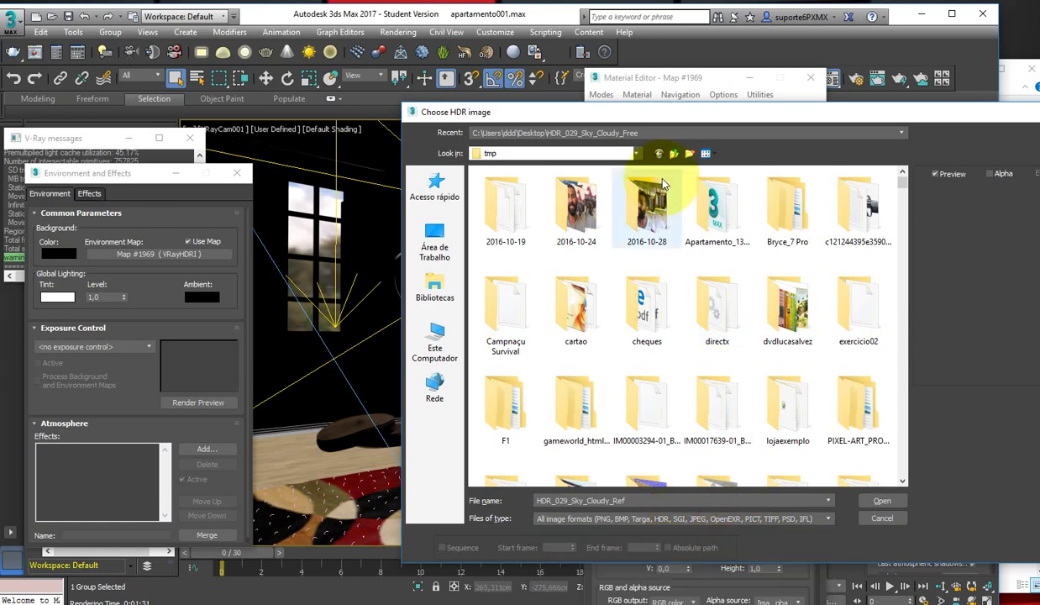
click(580, 151)
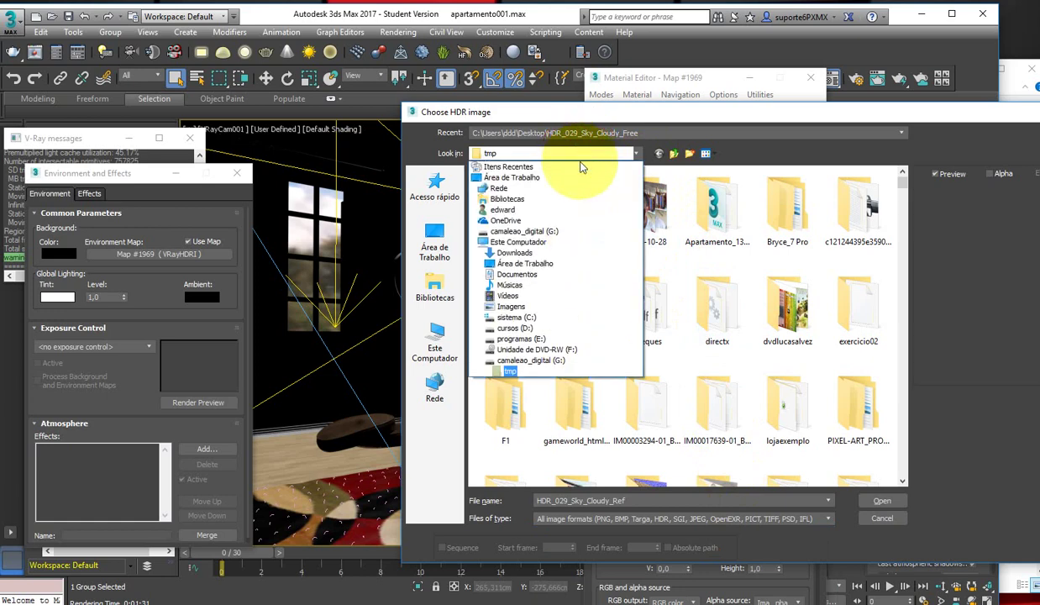
click(574, 358)
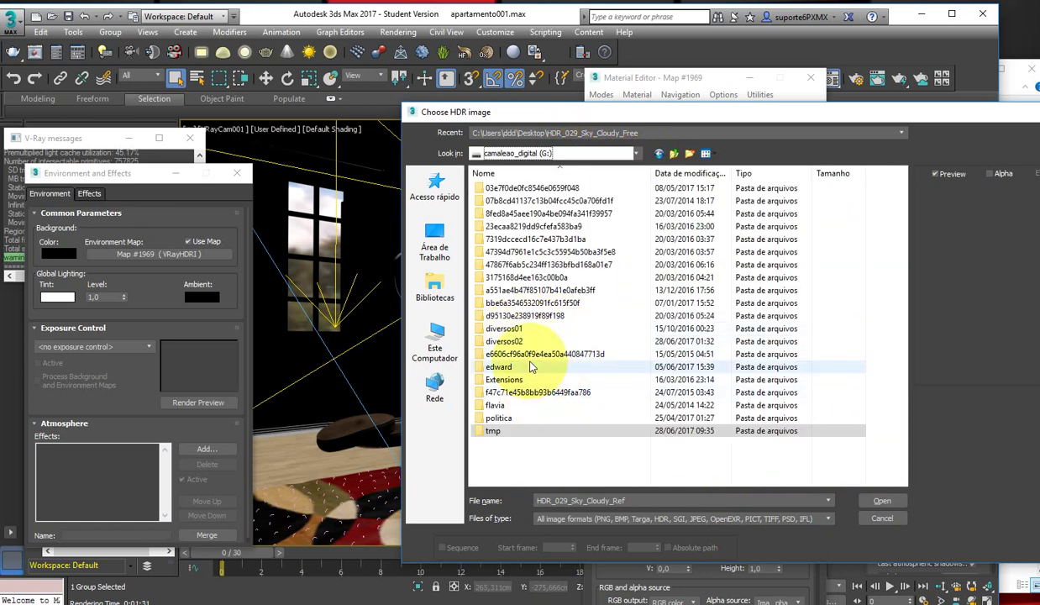
double_click(529, 370)
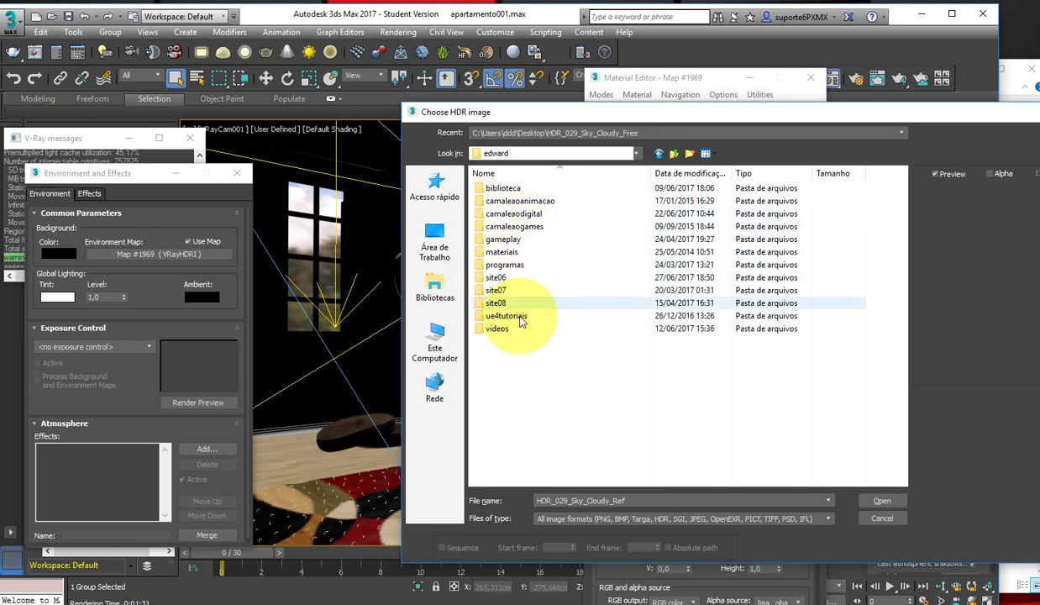
double_click(514, 214)
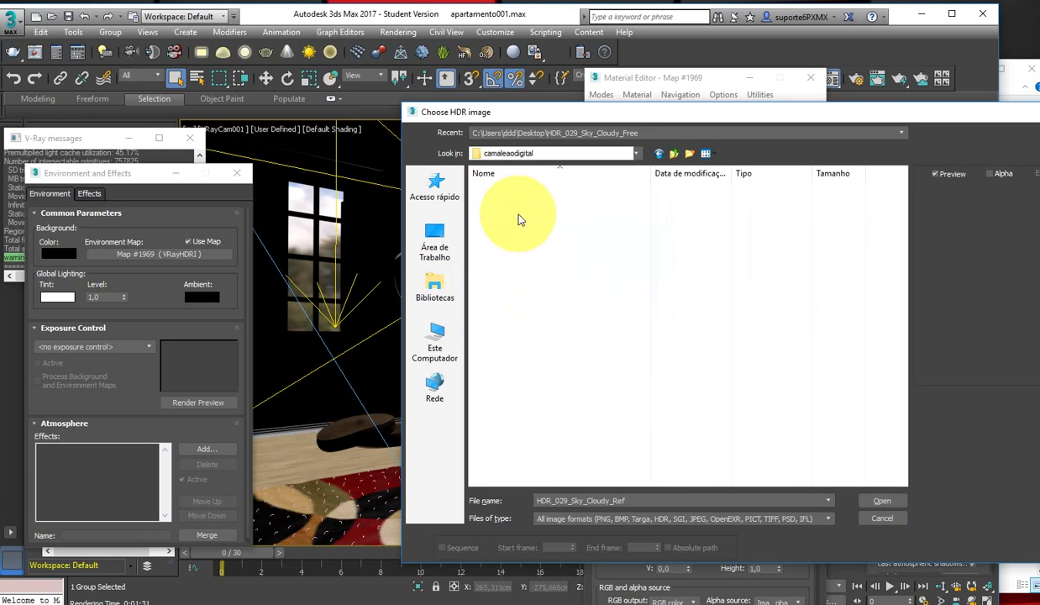
scroll(552, 278, down, 4)
scroll(552, 278, down, 7)
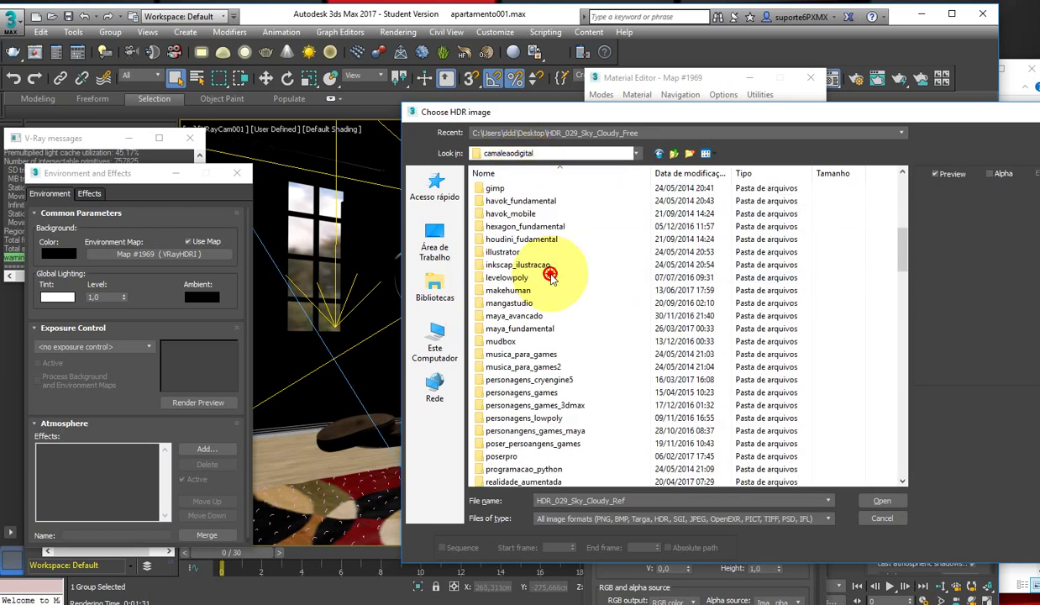
scroll(552, 277, down, 5)
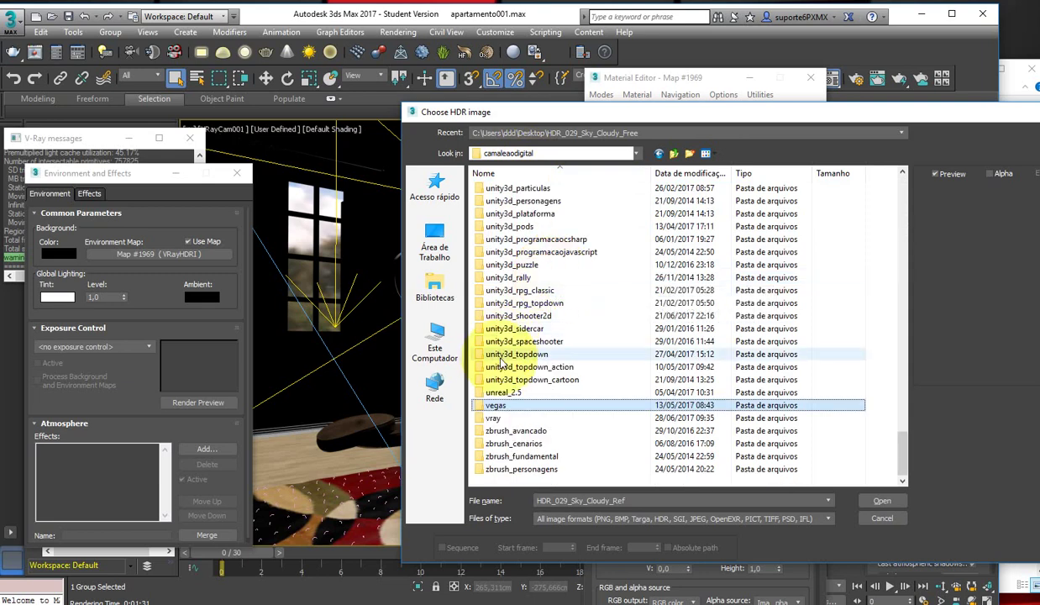
double_click(488, 412)
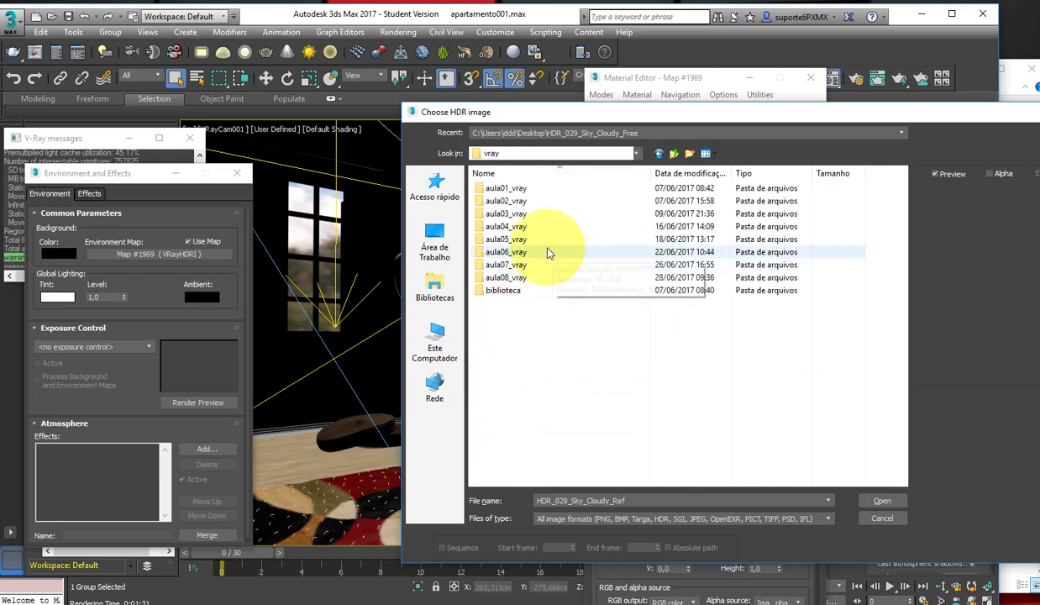
double_click(507, 265)
double_click(510, 202)
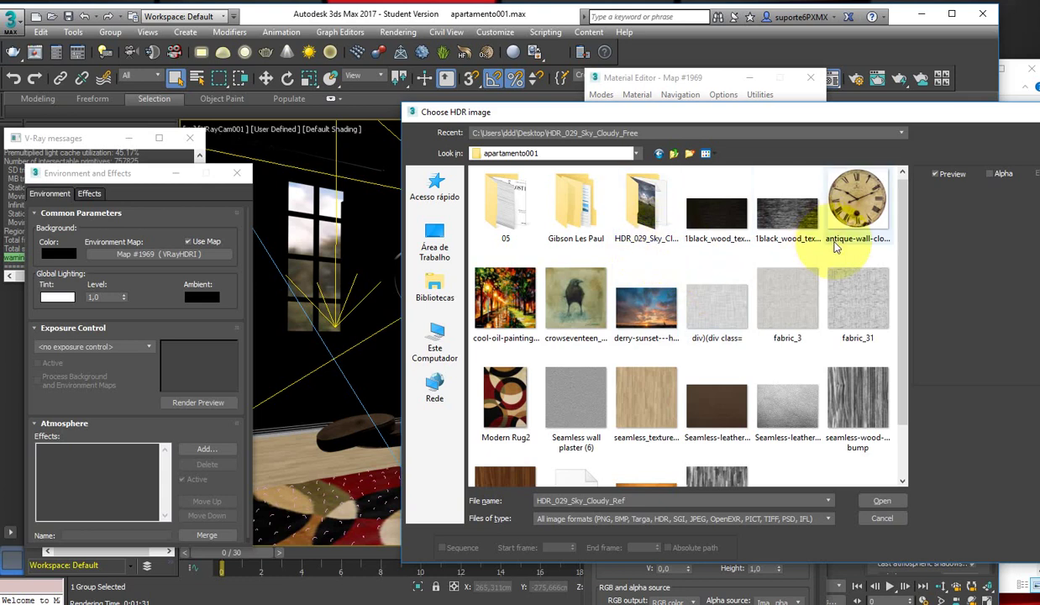
- Load the arched-hall panorama into the VRayHDRI map and check its enlarged preview
drag(902, 273, 903, 357)
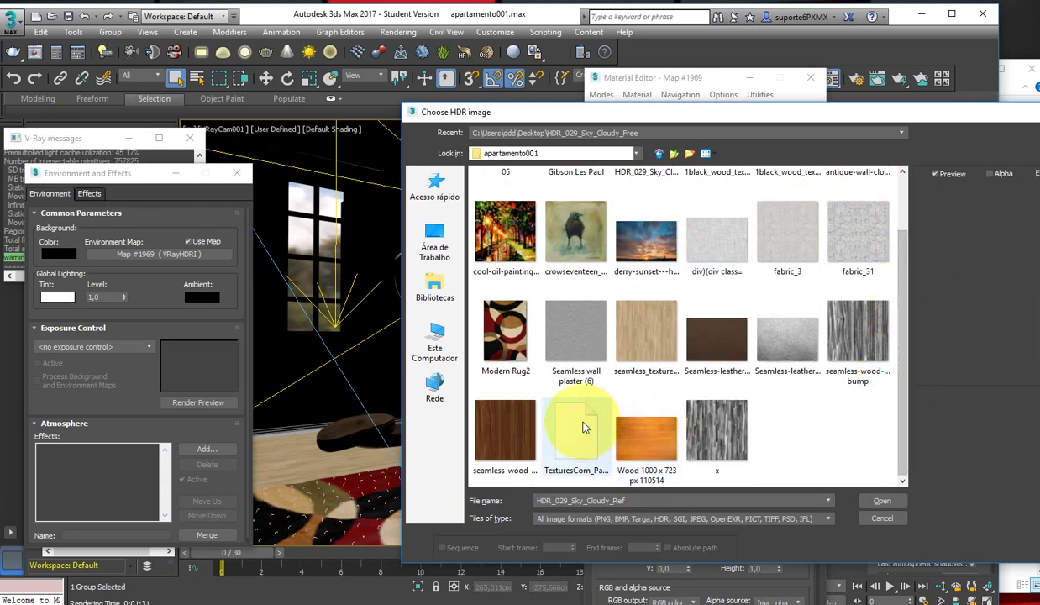
key(Escape)
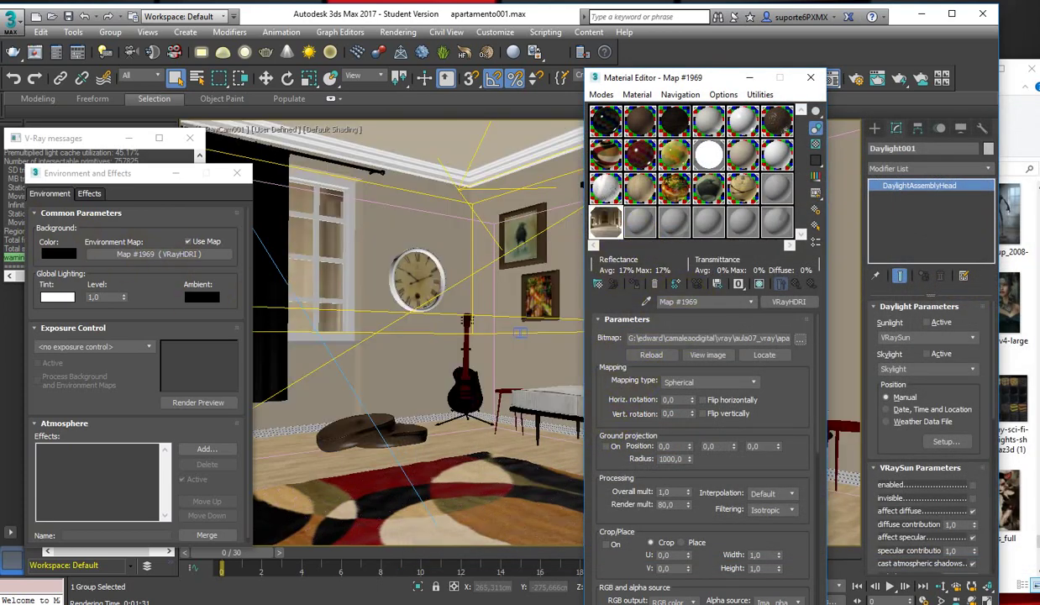
double_click(607, 227)
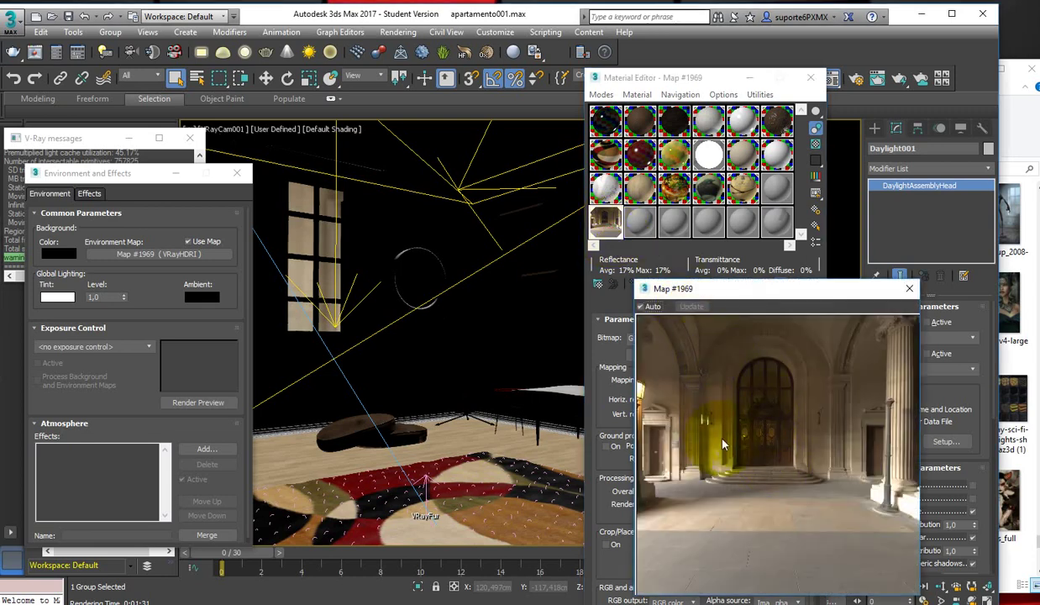
click(908, 290)
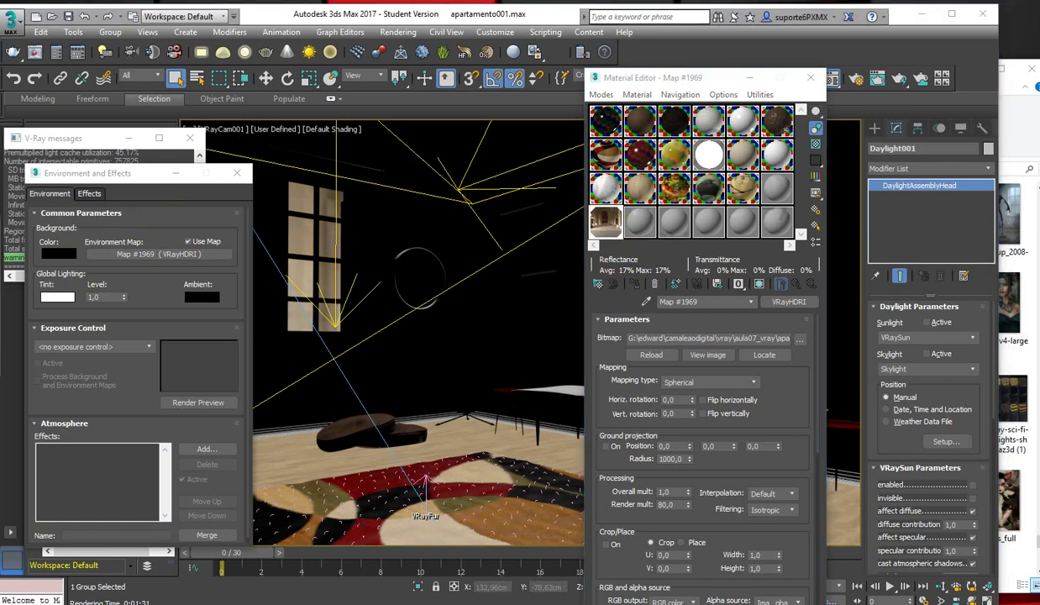
key(alt+Tab)
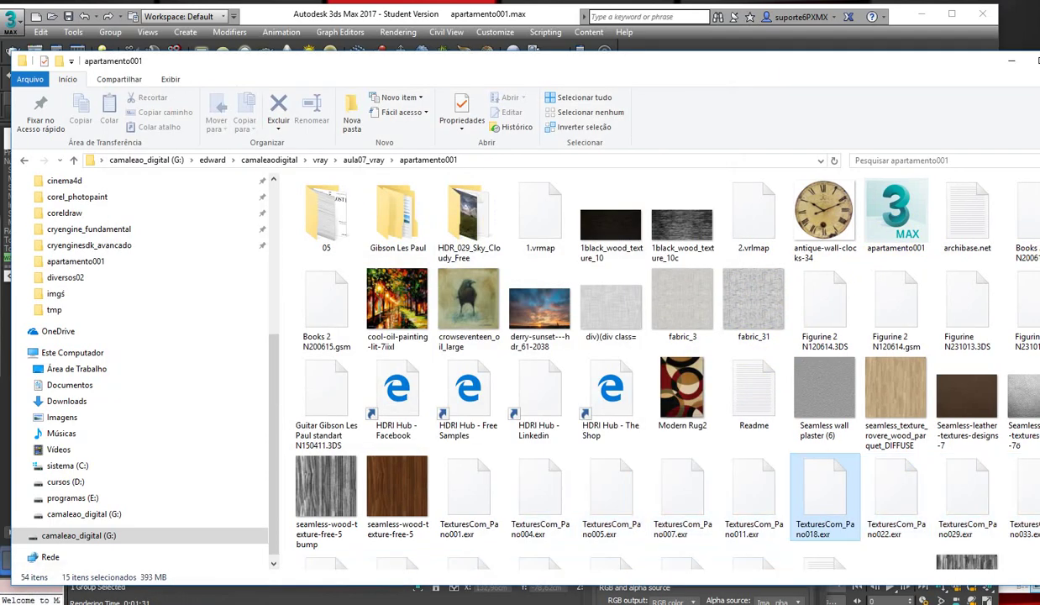
click(825, 496)
key(alt+Tab)
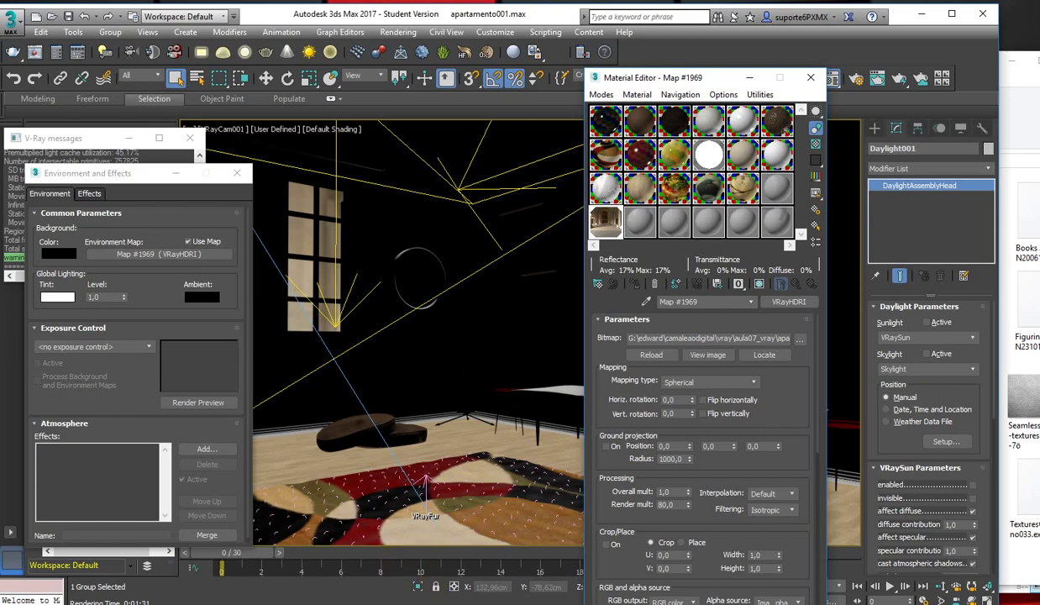
key(alt+Tab)
click(724, 63)
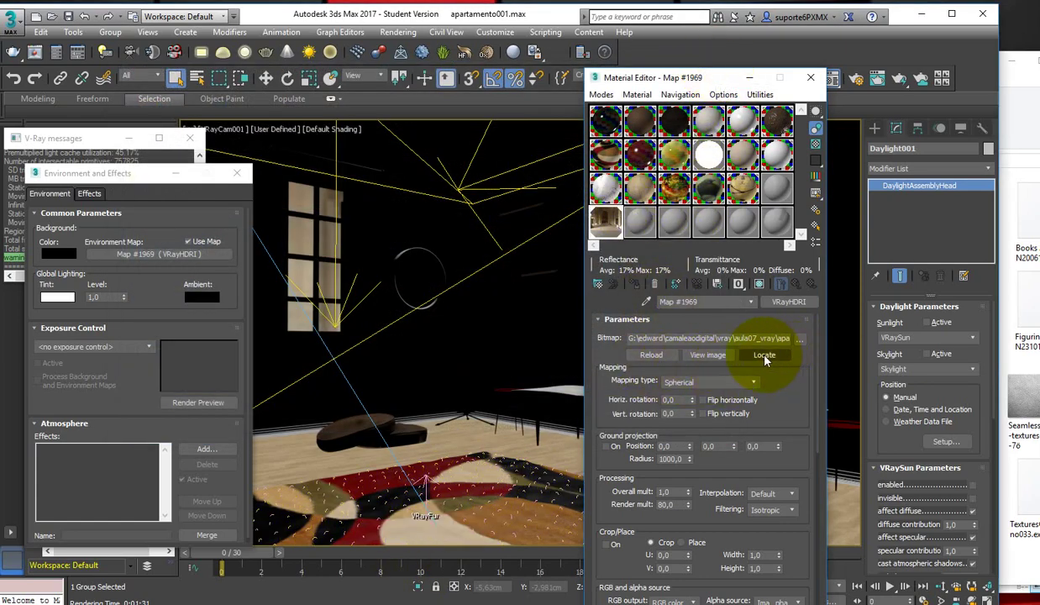
- Load a city street panorama into Map #1969 and rotate its enlarged preview to inspect it
click(800, 338)
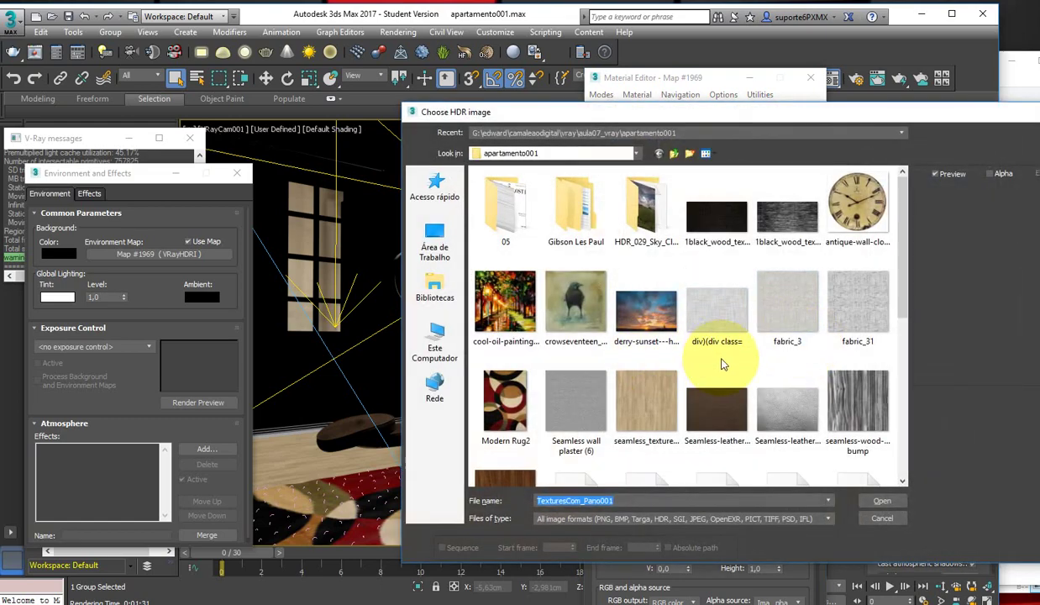
scroll(785, 353, down, 5)
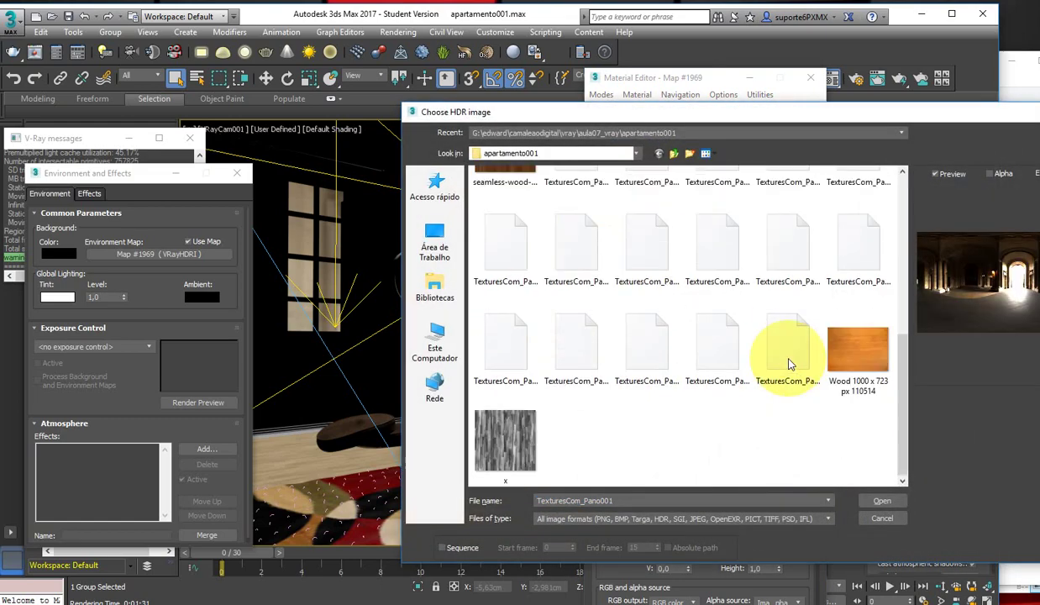
double_click(617, 273)
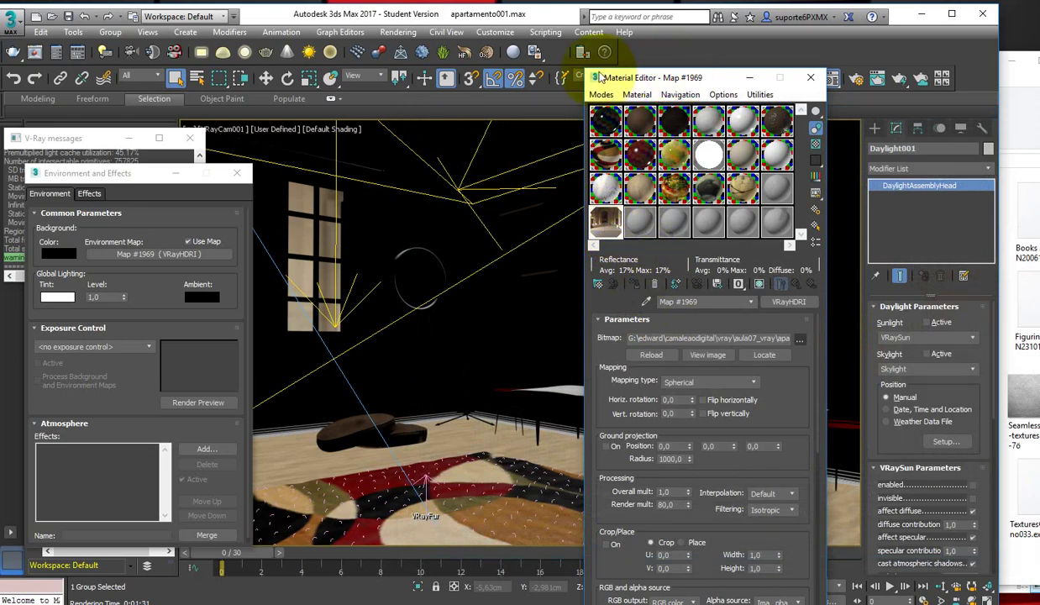
drag(598, 77, 460, 66)
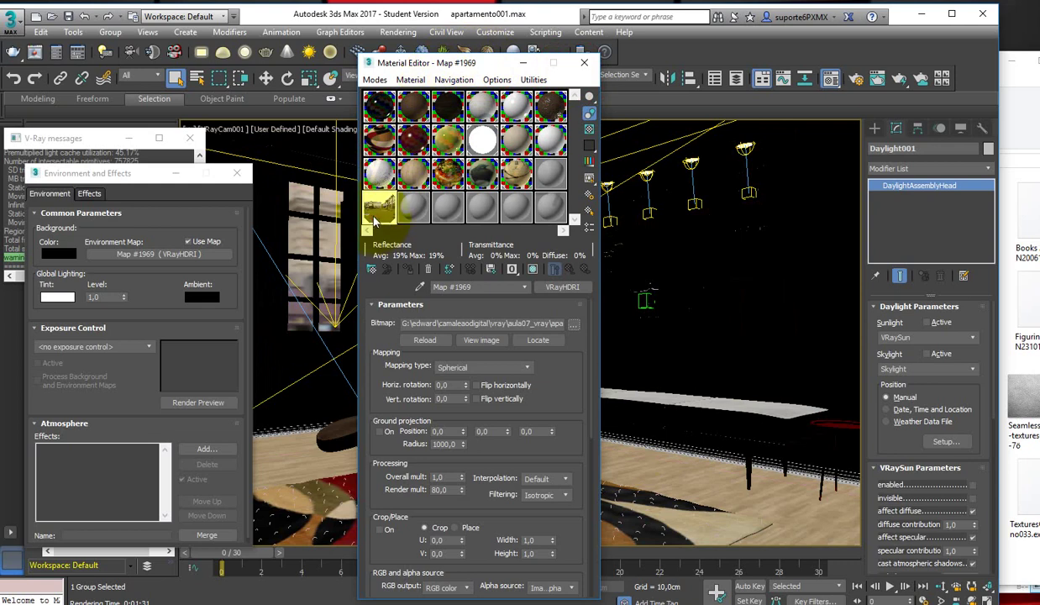
double_click(377, 208)
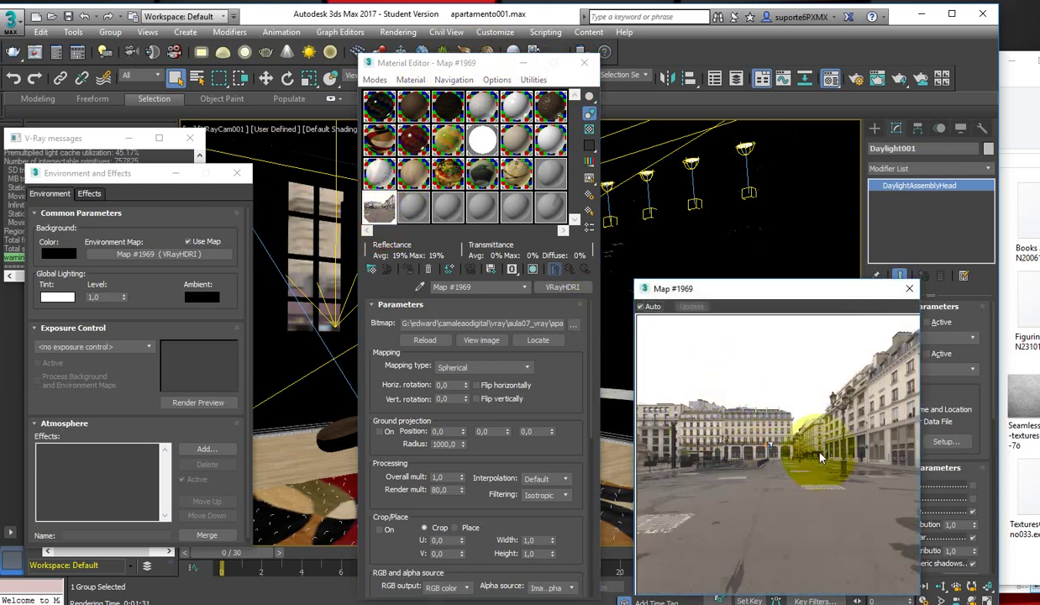
drag(820, 454, 788, 431)
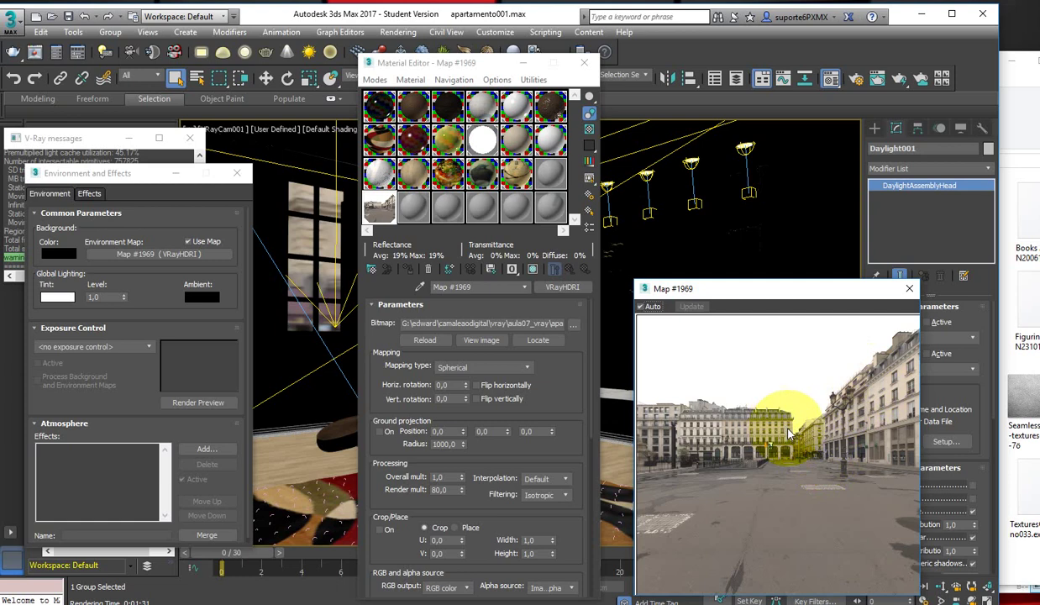
click(909, 288)
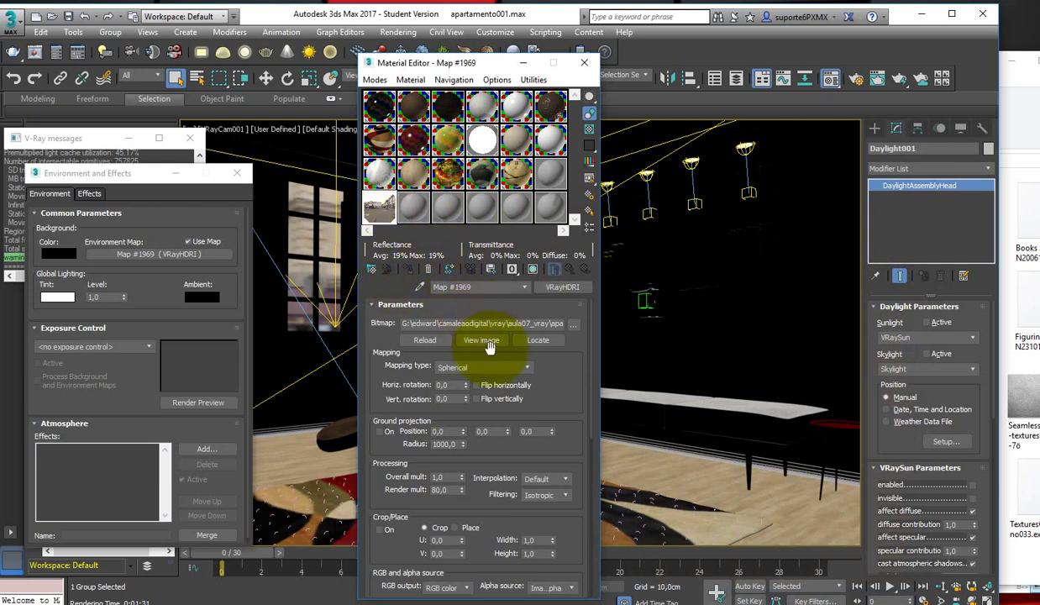
- Load the TexturesCom_Pano029 forest road panorama and preview it enlarged
click(573, 324)
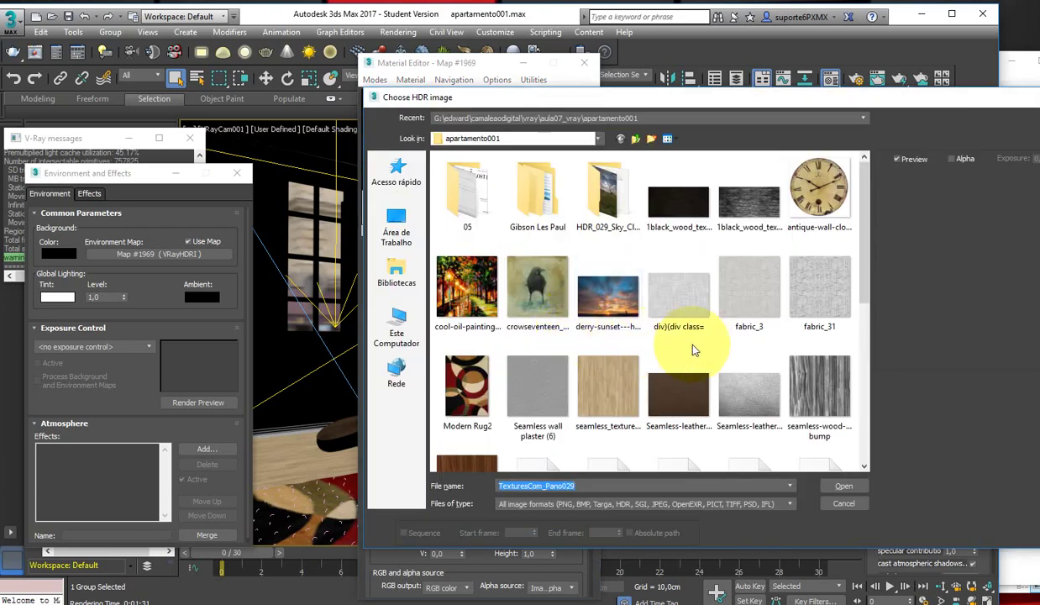
drag(672, 98, 406, 59)
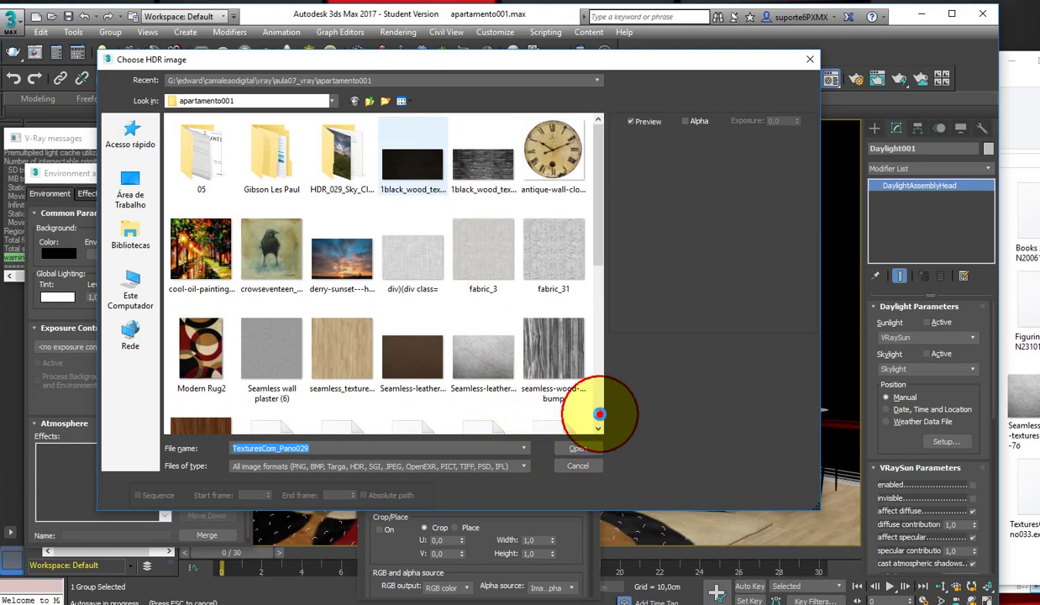
key(Return)
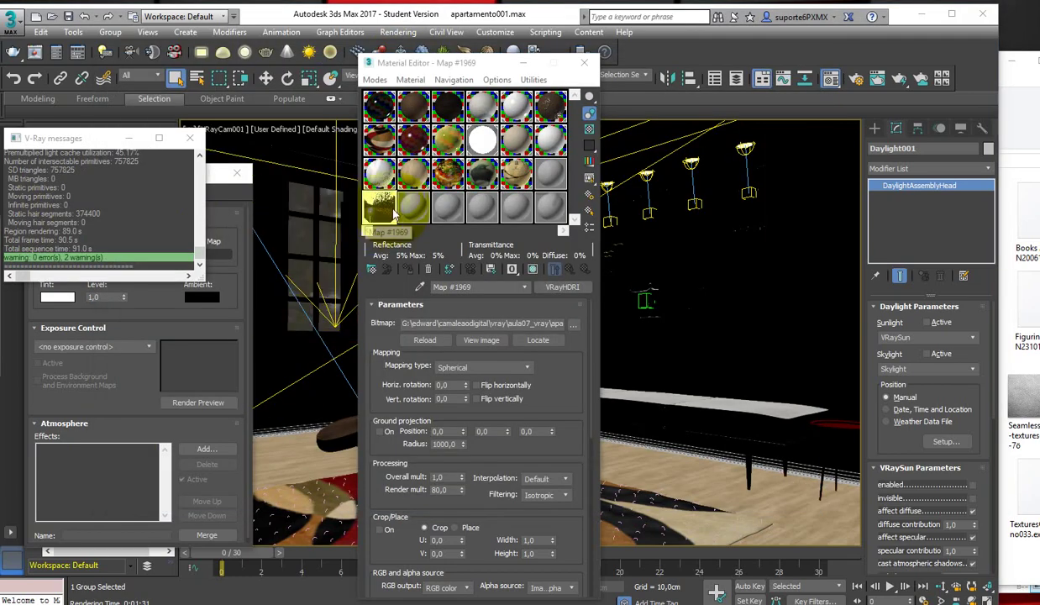
double_click(379, 206)
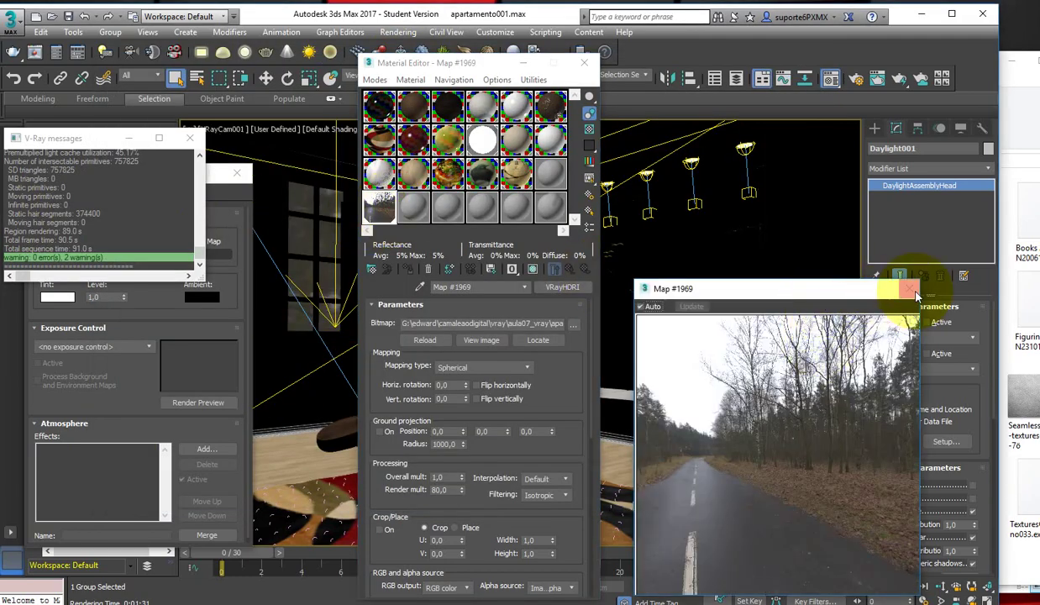
click(910, 288)
double_click(379, 206)
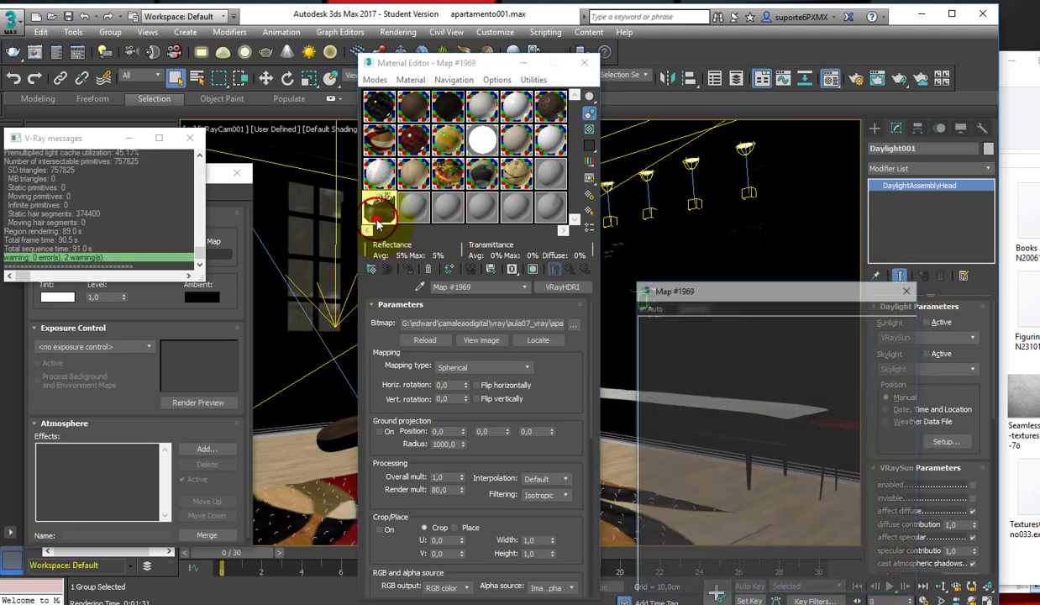
click(909, 288)
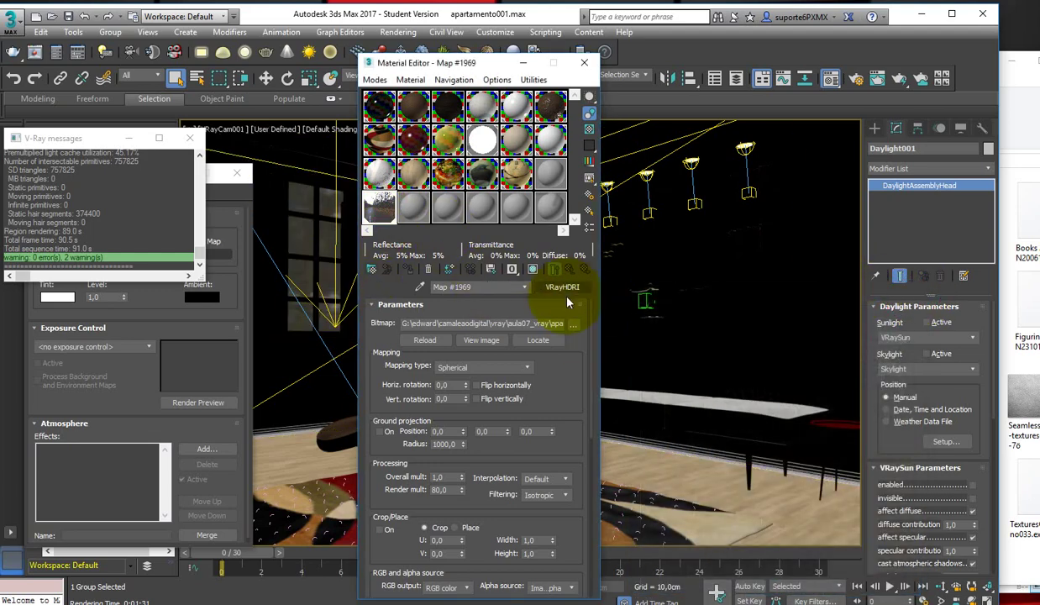
- Load the TexturesCom_Pano042 container yard panorama, preview it, and toggle viewport display
click(573, 324)
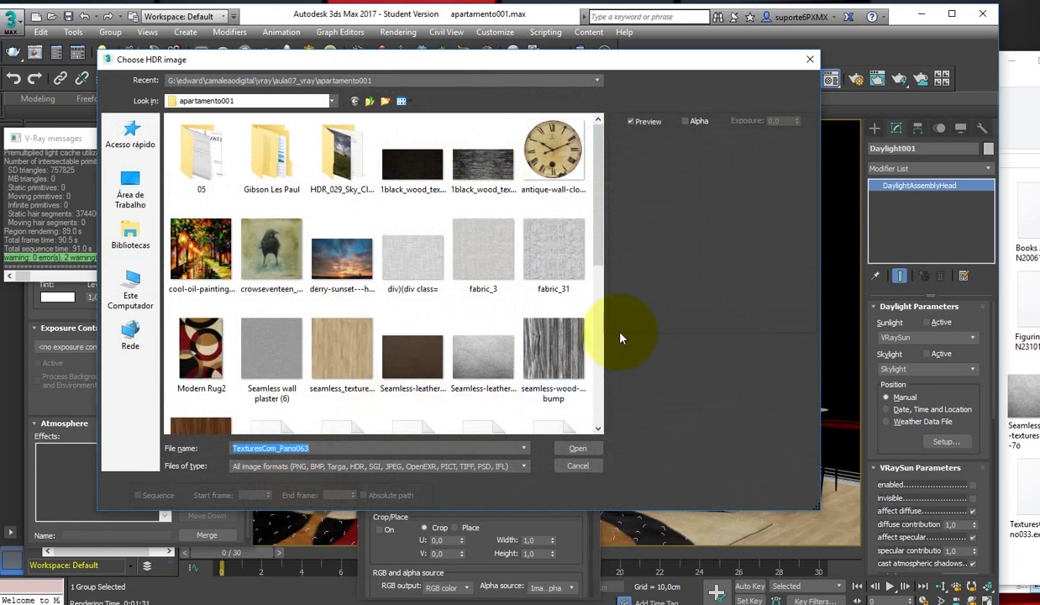
drag(599, 250, 597, 386)
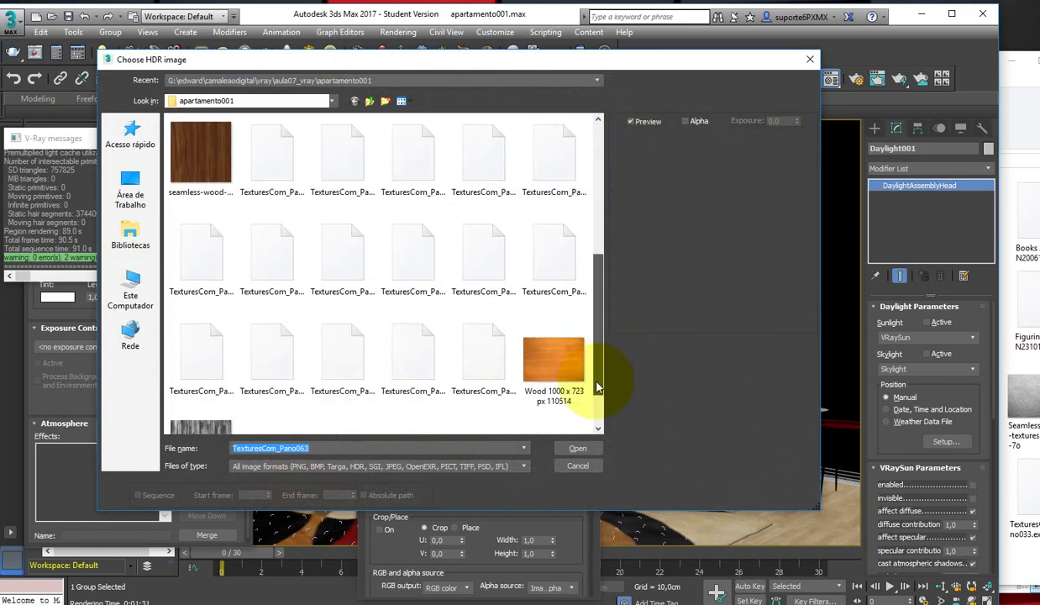
click(274, 353)
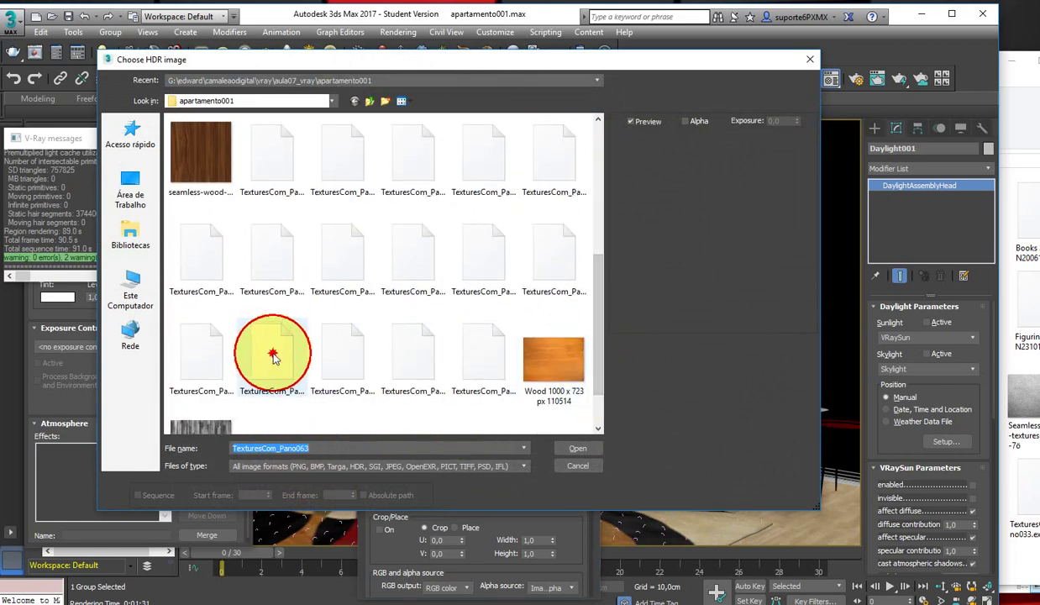
click(575, 447)
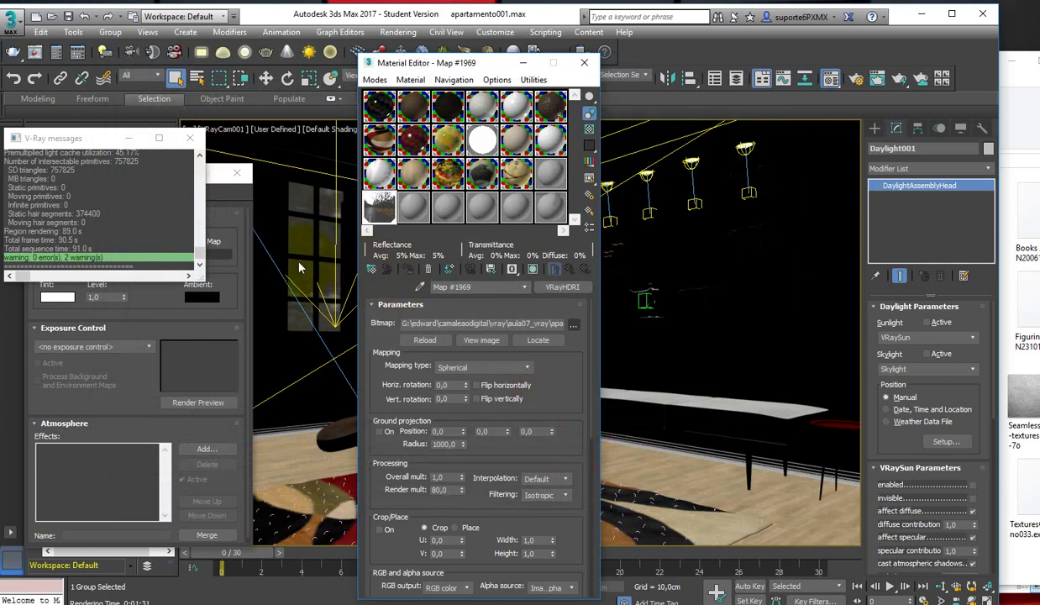
double_click(376, 210)
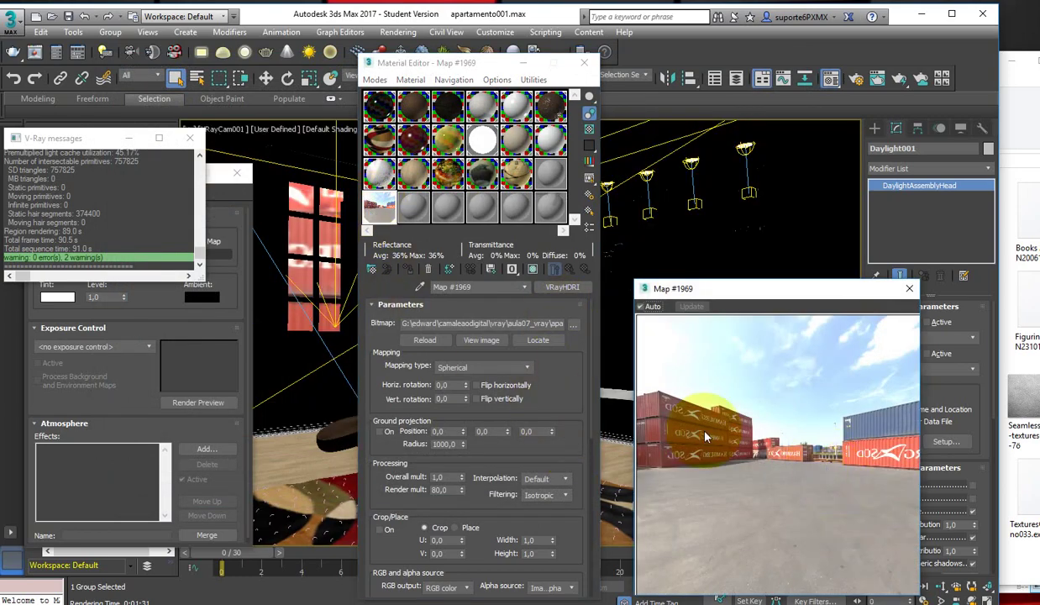
click(909, 288)
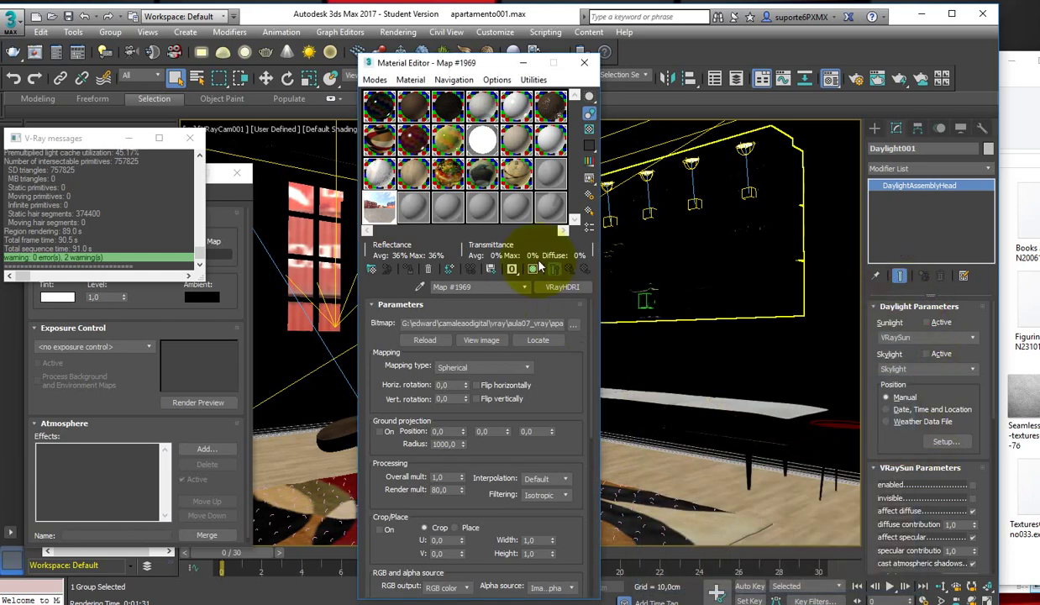
click(538, 267)
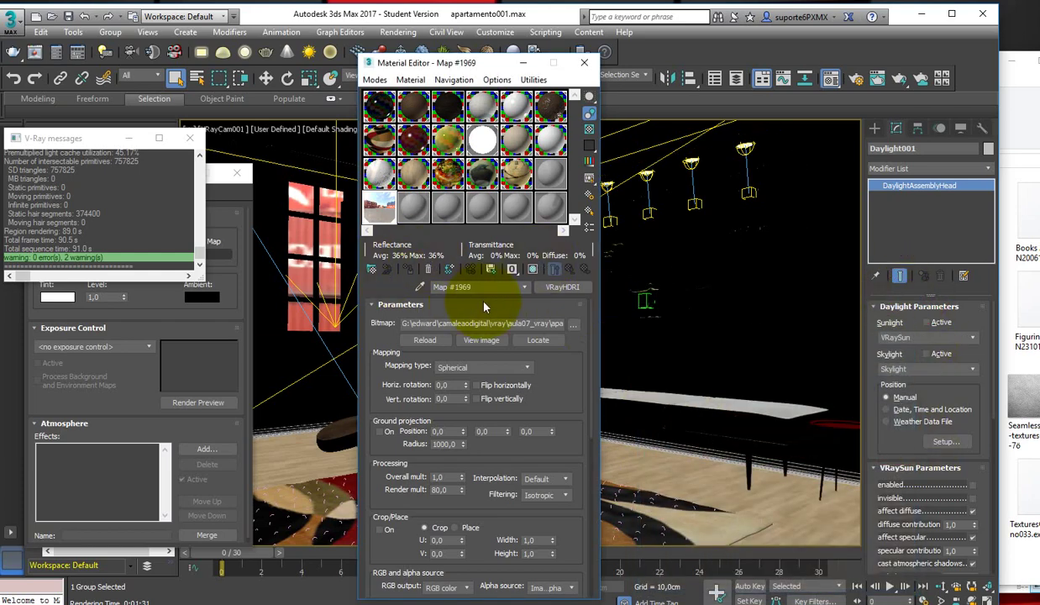
- Try another panorama file in Map #1969, toggling viewport display and previewing it
click(571, 325)
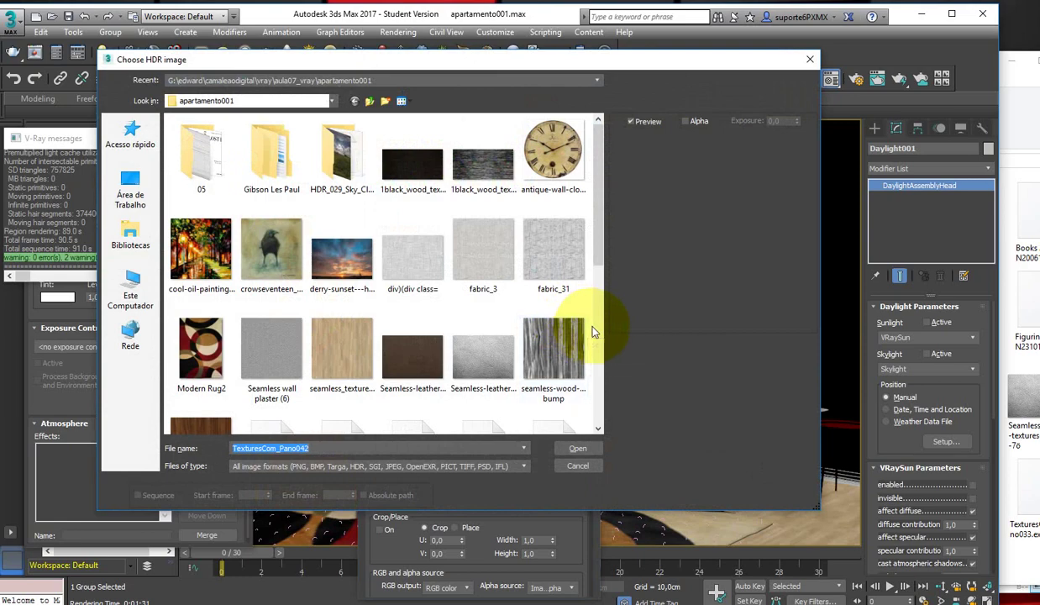
scroll(596, 328, down, 5)
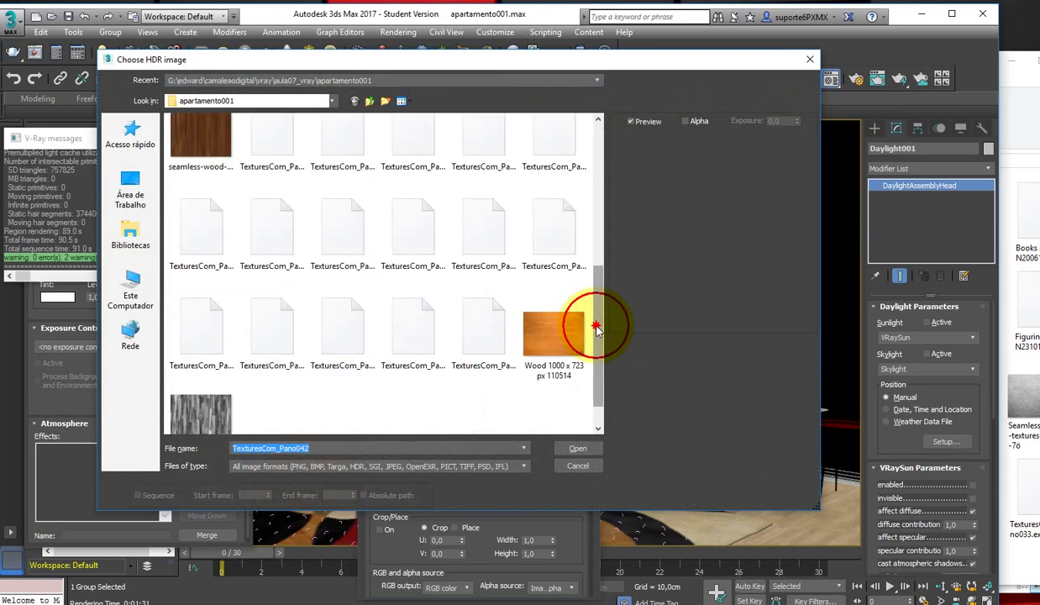
double_click(484, 239)
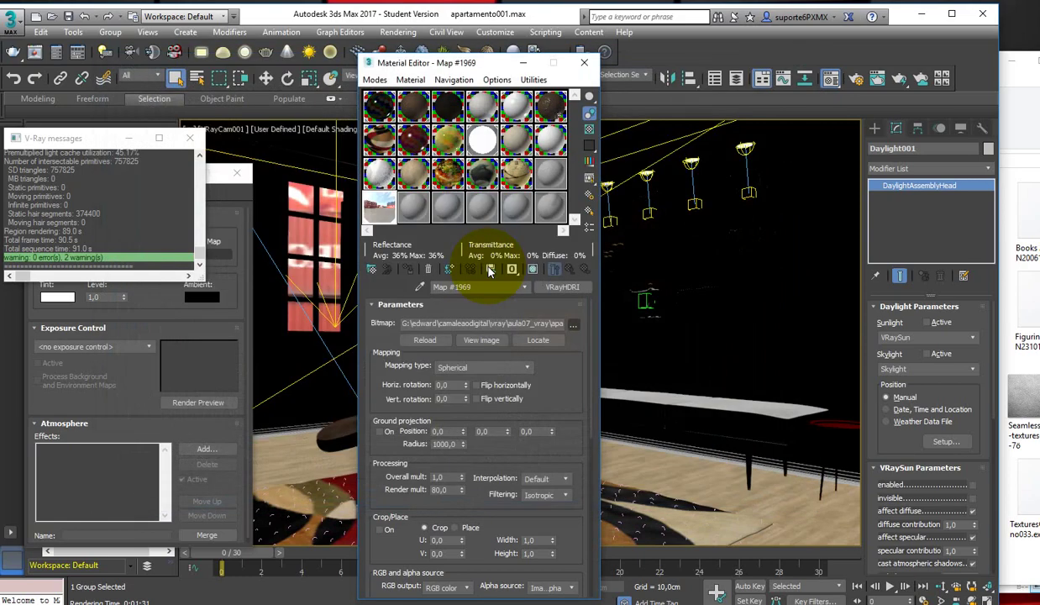
click(490, 269)
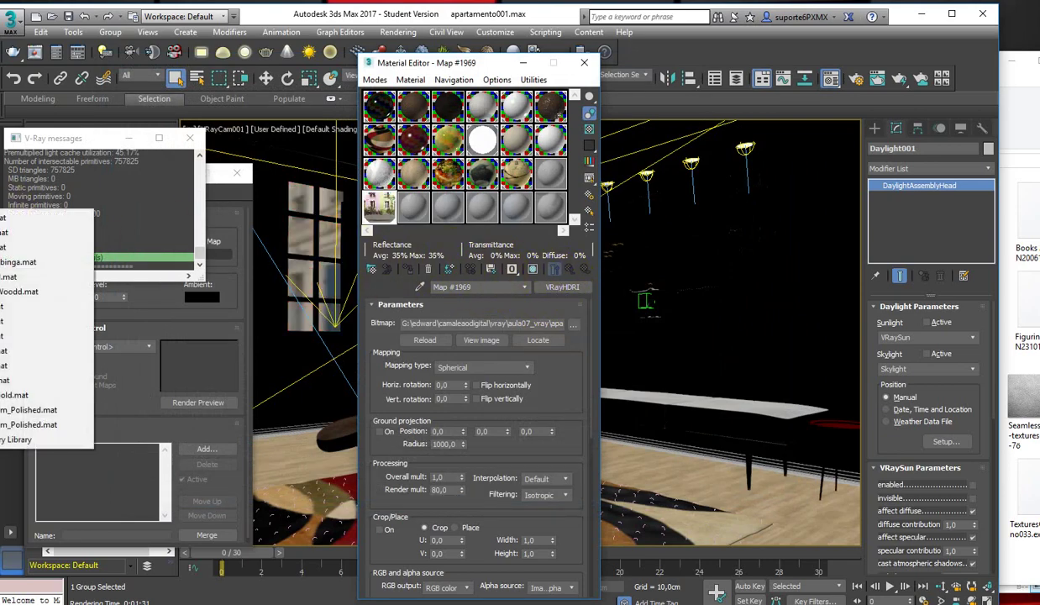
double_click(382, 210)
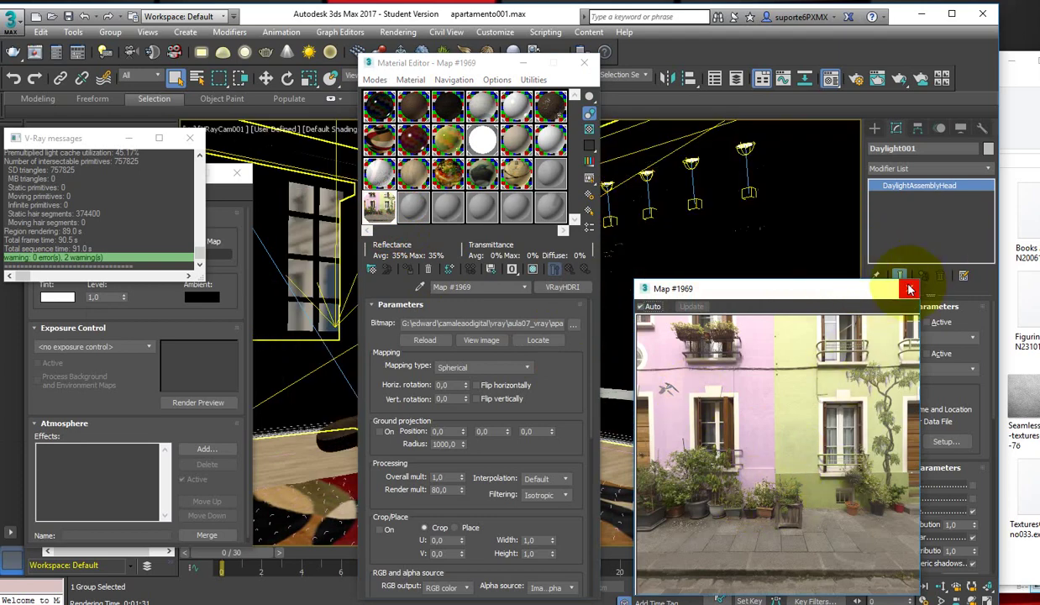
click(910, 289)
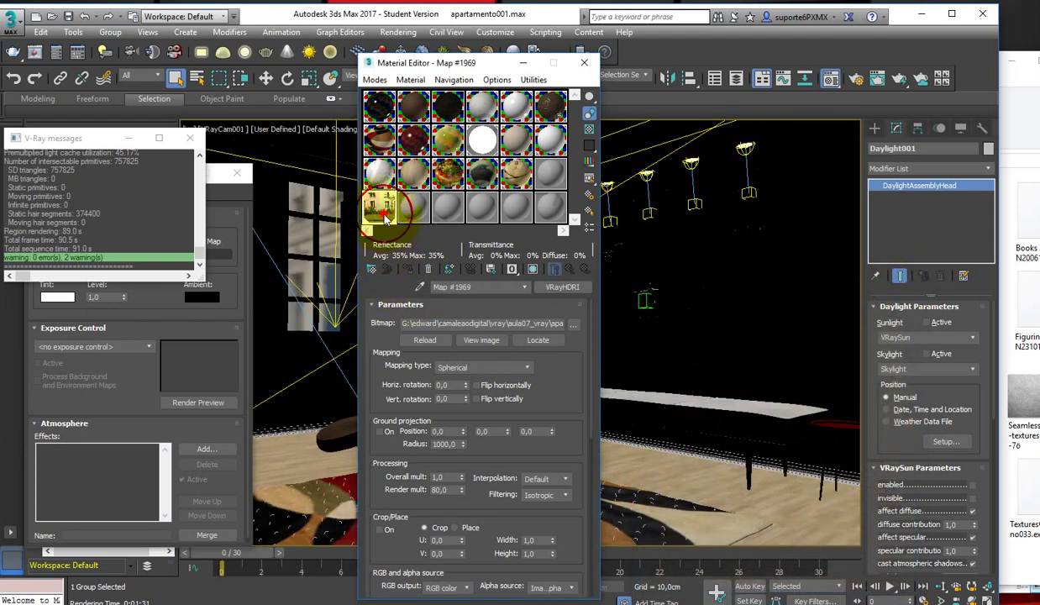
- Load the TexturesCom_Pano035 pink and green houses panorama into the VRayHDRI map
click(571, 328)
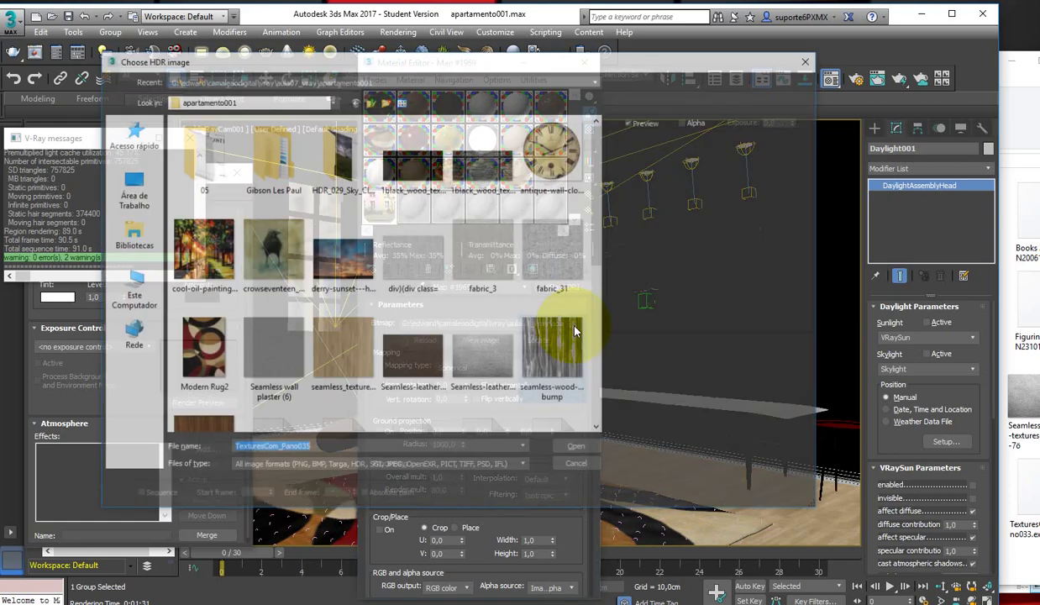
scroll(470, 336, down, 10)
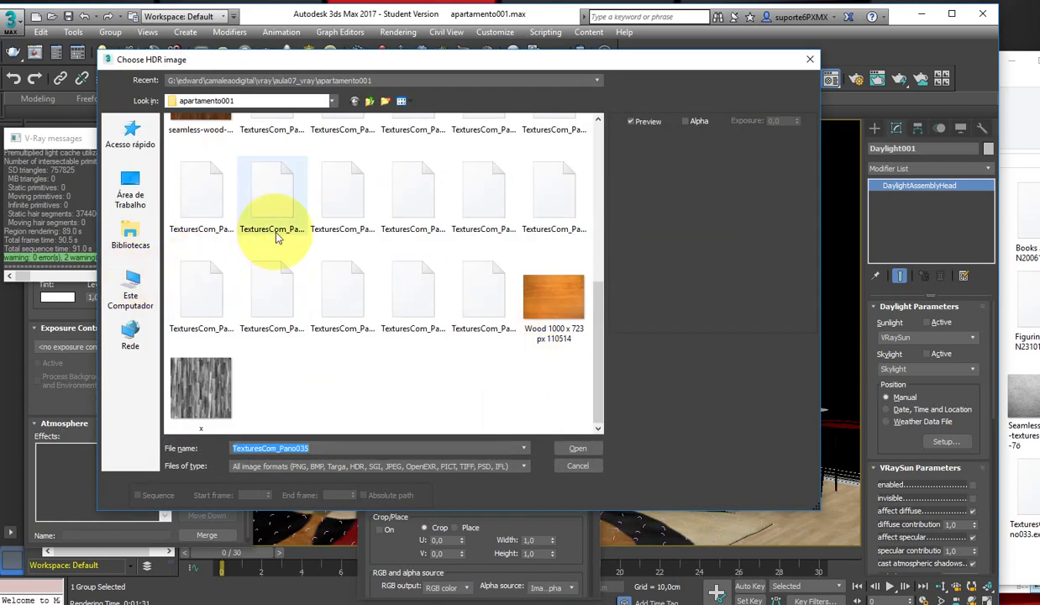
double_click(343, 198)
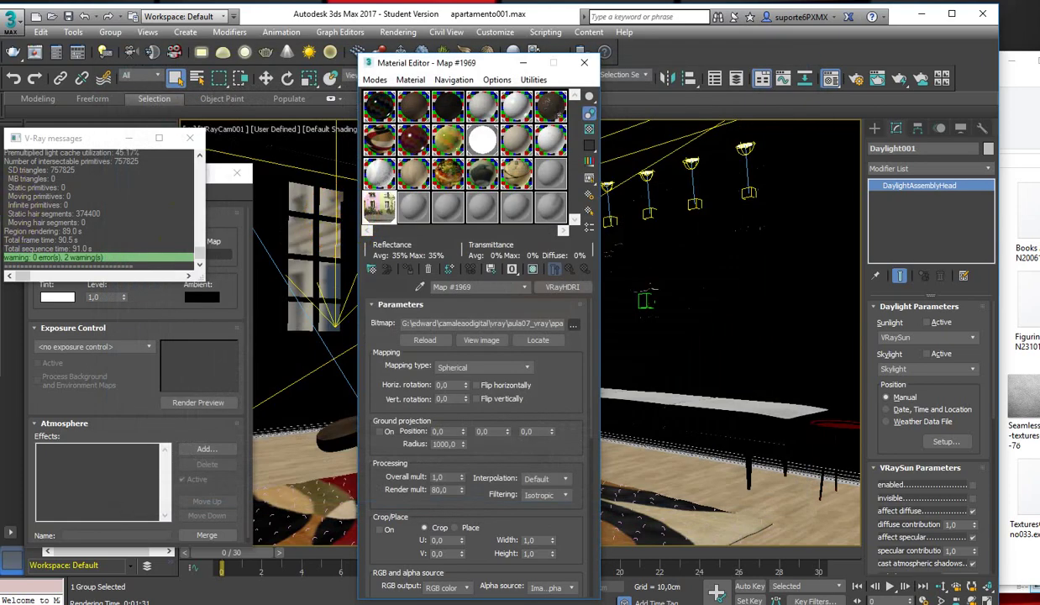
- Pick TexturesCom_Pano004, the tree-lined panorama, in the Choose HDR image browser
click(573, 323)
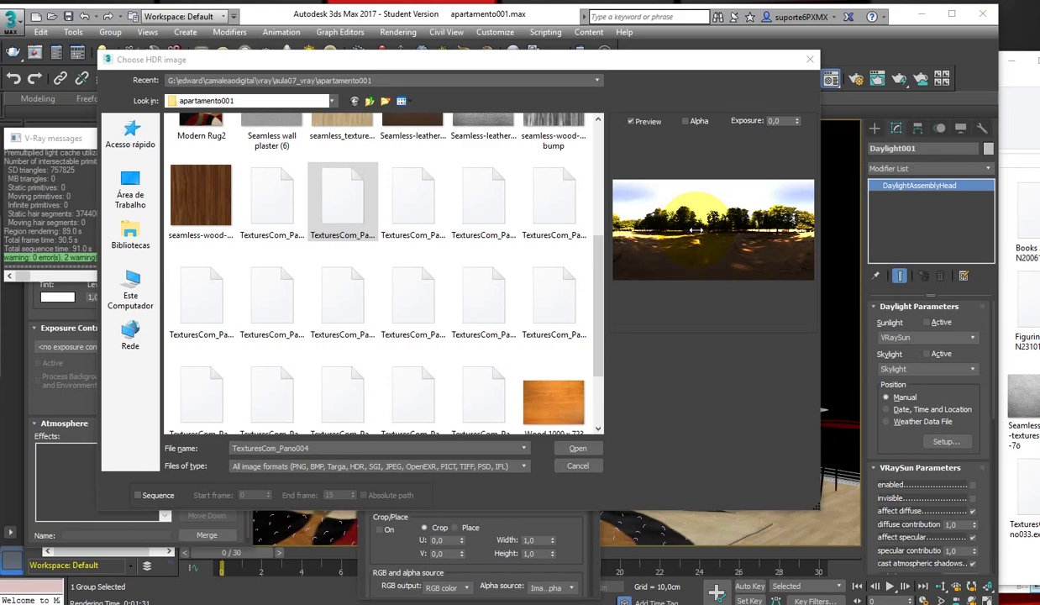
click(580, 465)
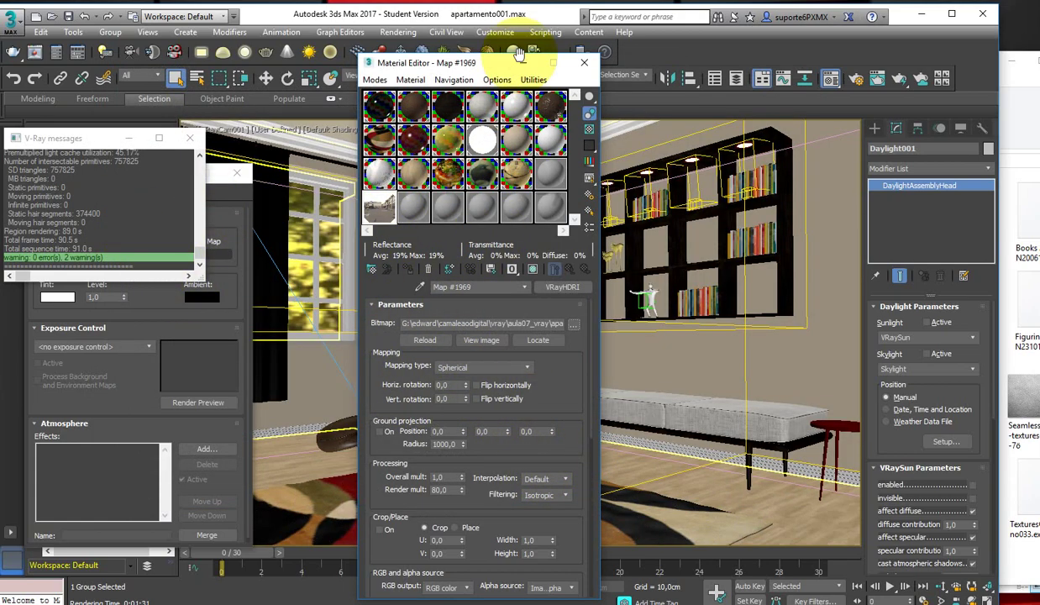
- Close the Material Editor, V-Ray messages and Environment and Effects windows
click(585, 63)
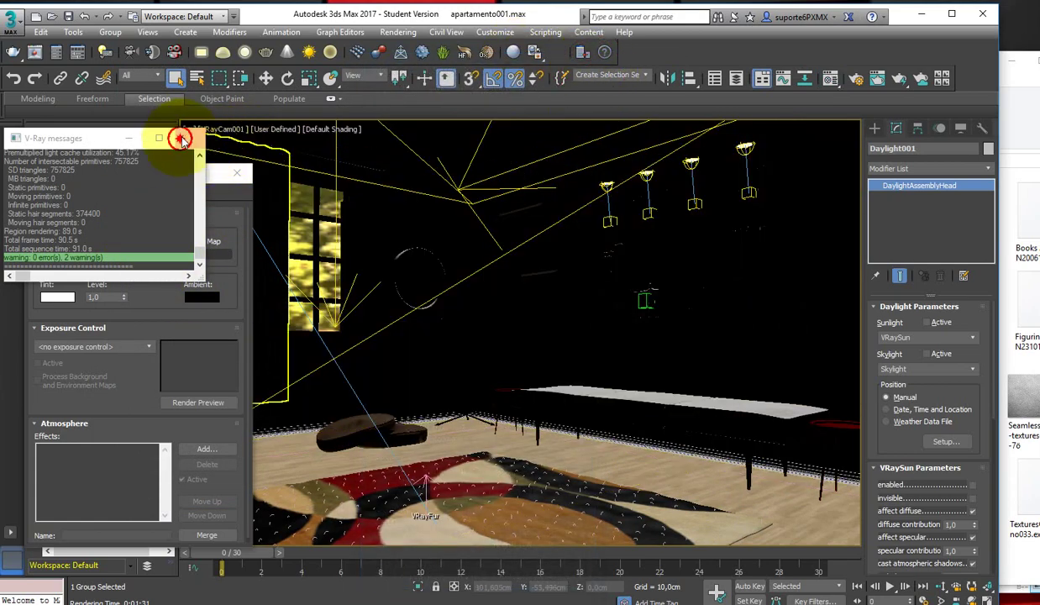
click(190, 137)
click(236, 173)
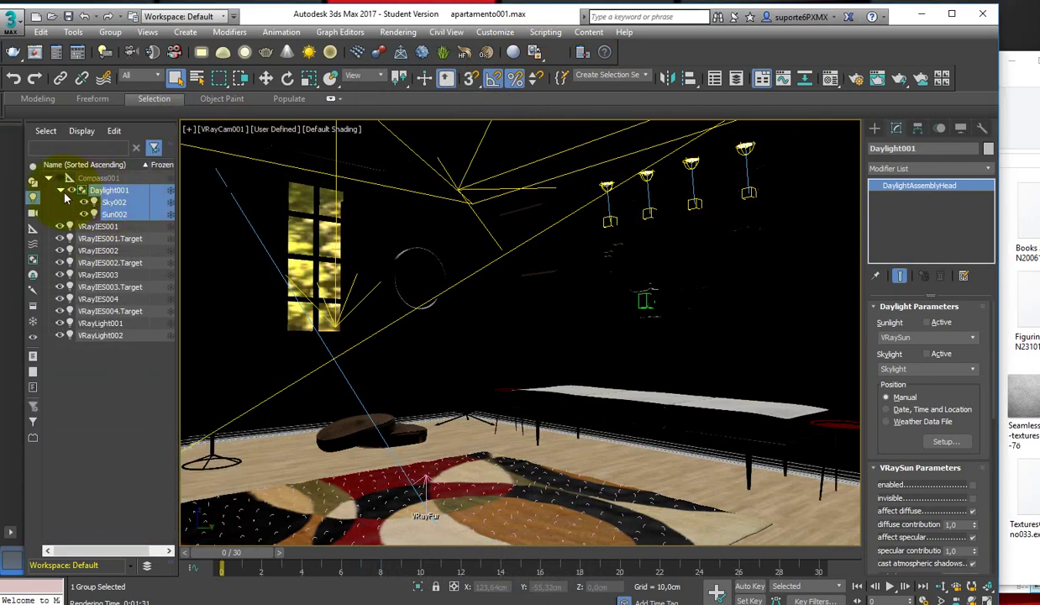
- Collapse Daylight001 in the Scene Explorer, restore the four-viewport layout, and deselect everything
click(61, 191)
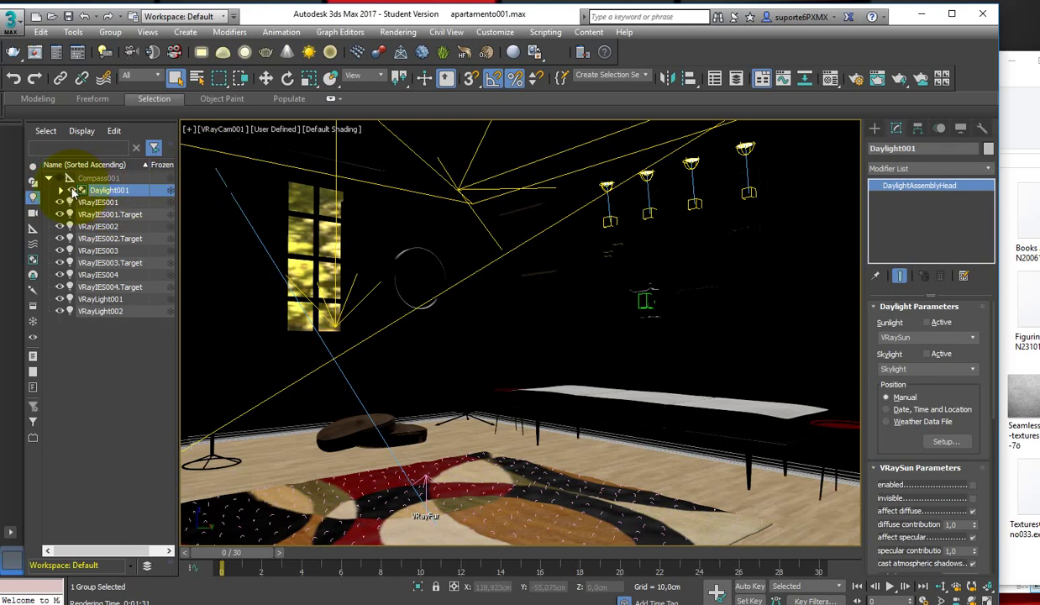
scroll(92, 205, down, 1)
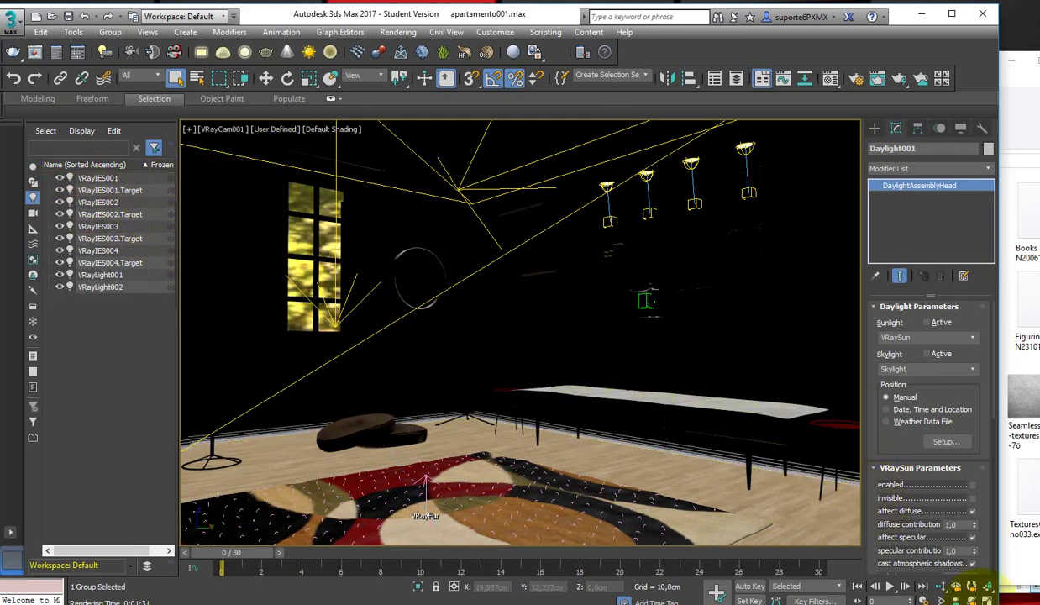
click(986, 600)
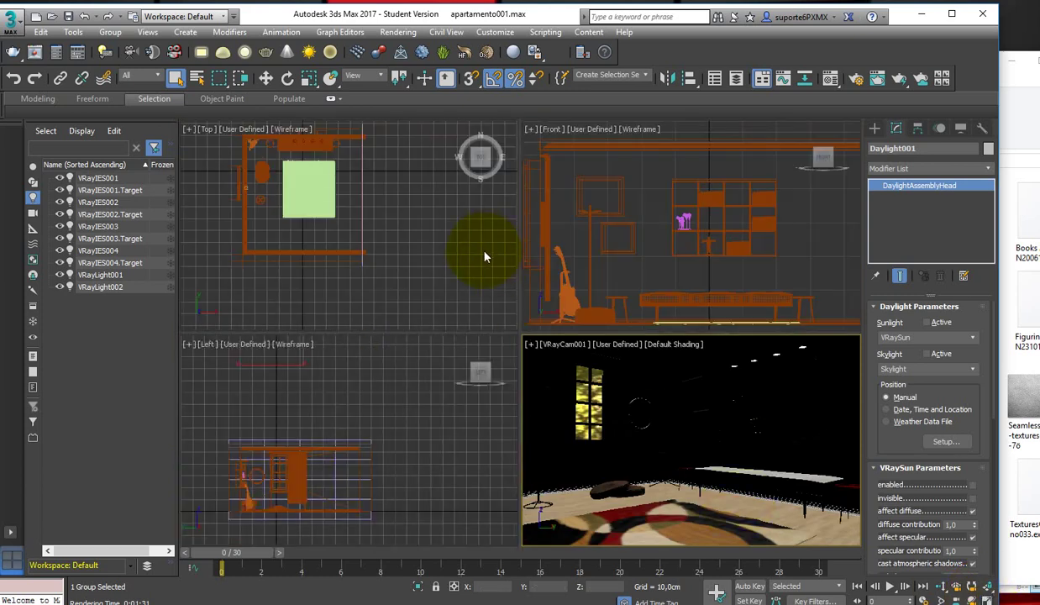
click(457, 285)
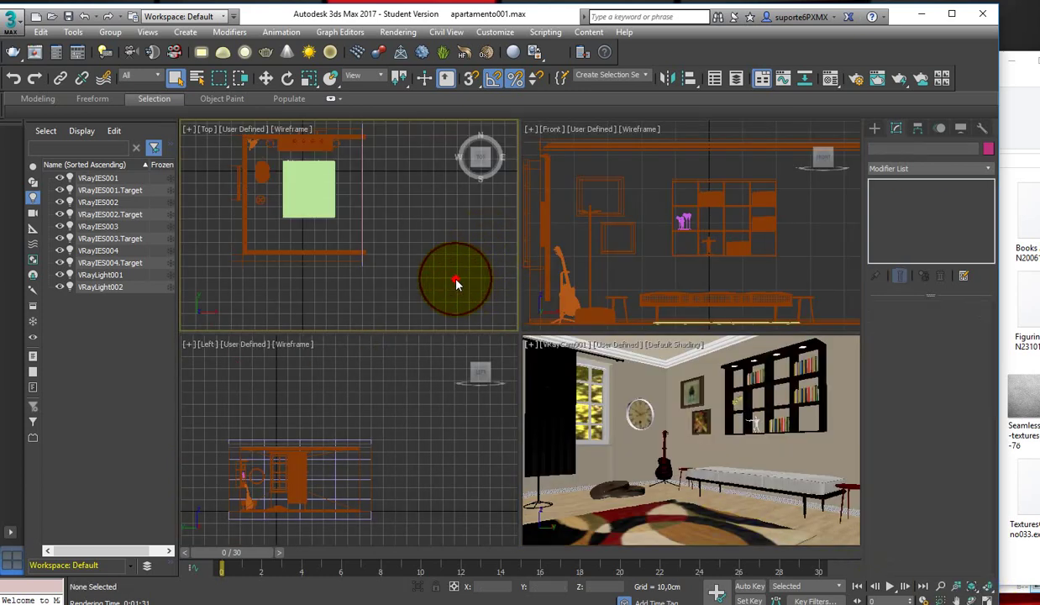
scroll(457, 286, down, 2)
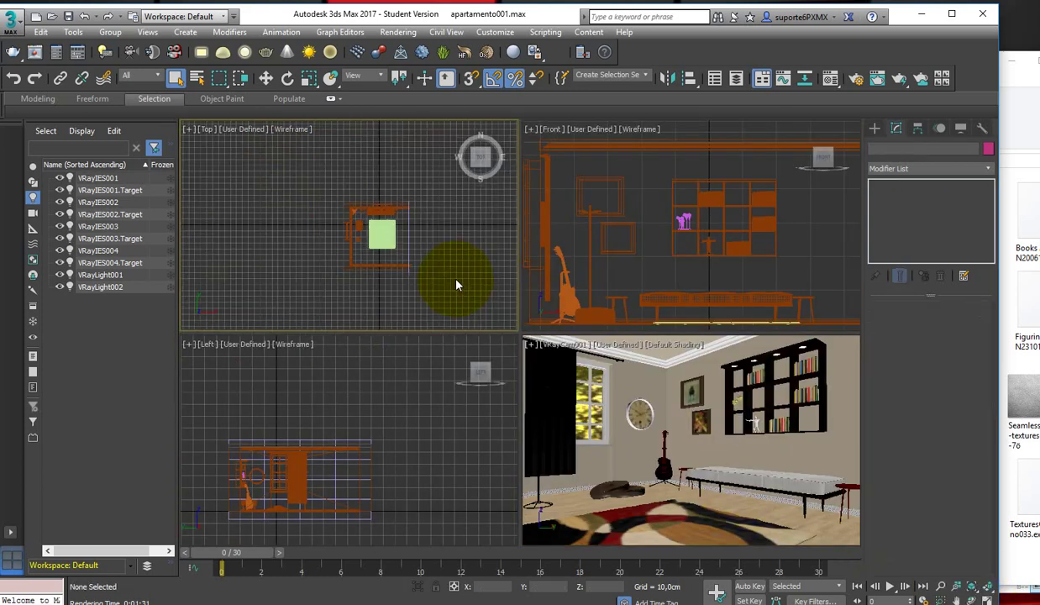
- Place VRaySun001 with its target in the Top viewport and accept the VRaySky environment replacement
click(309, 52)
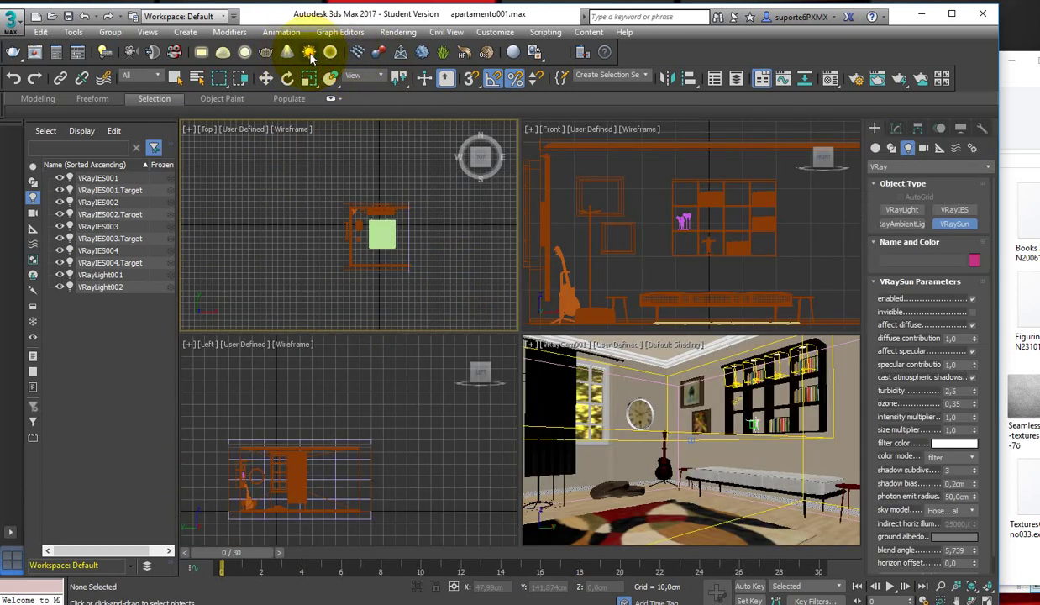
drag(367, 311, 405, 240)
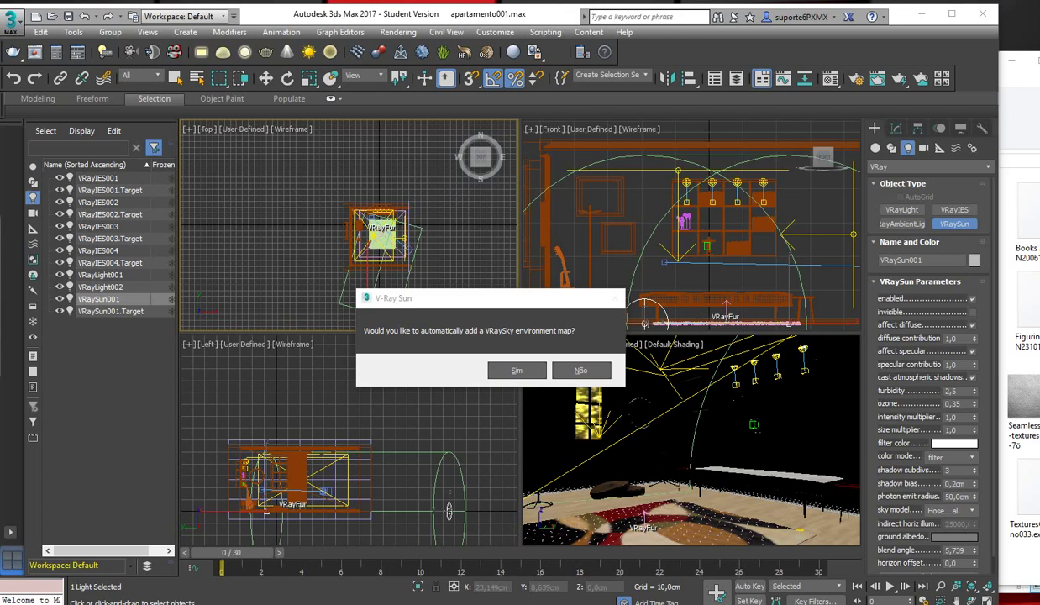
click(517, 371)
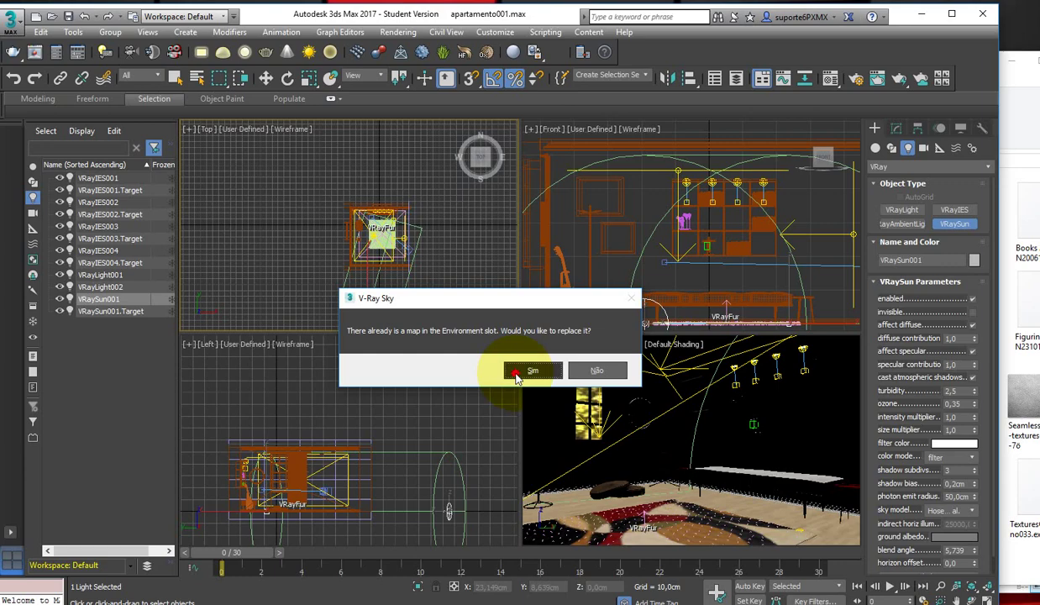
click(533, 370)
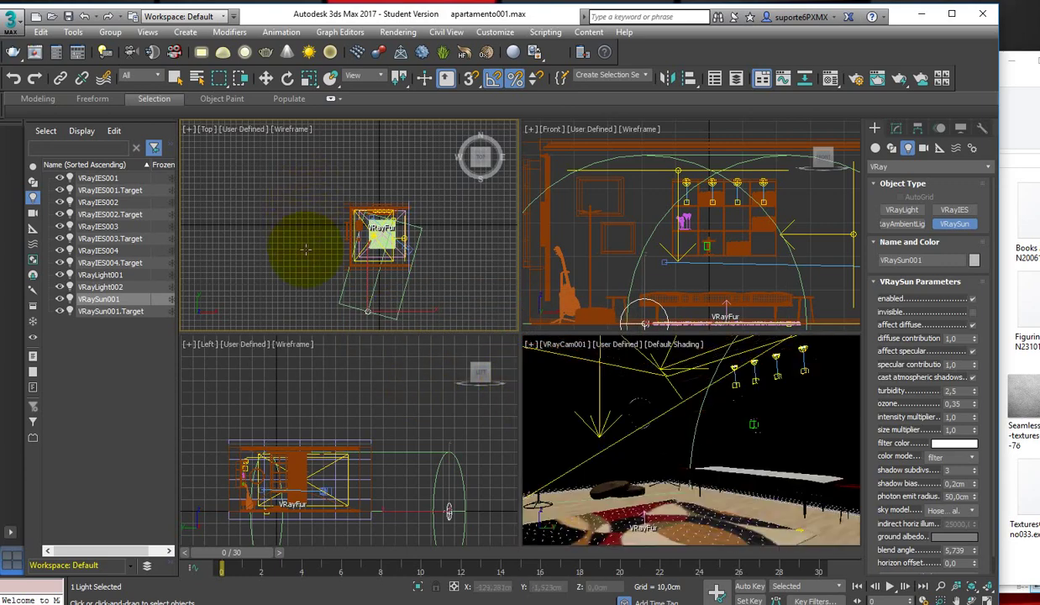
- Select VRaySun001, raise it to about 91 cm, and move it toward the plan's lower right
click(266, 78)
click(365, 308)
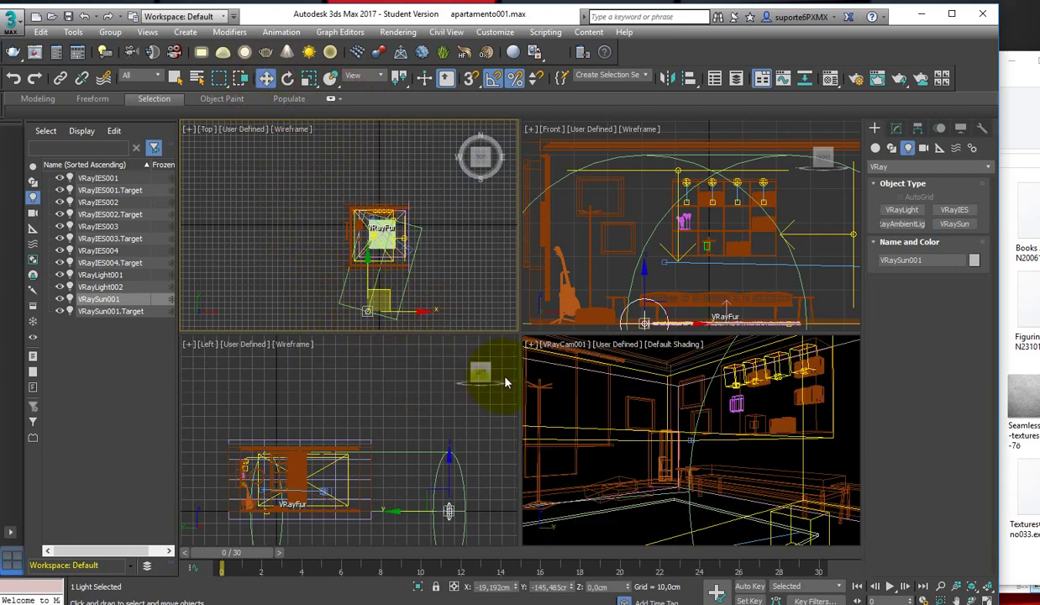
click(570, 356)
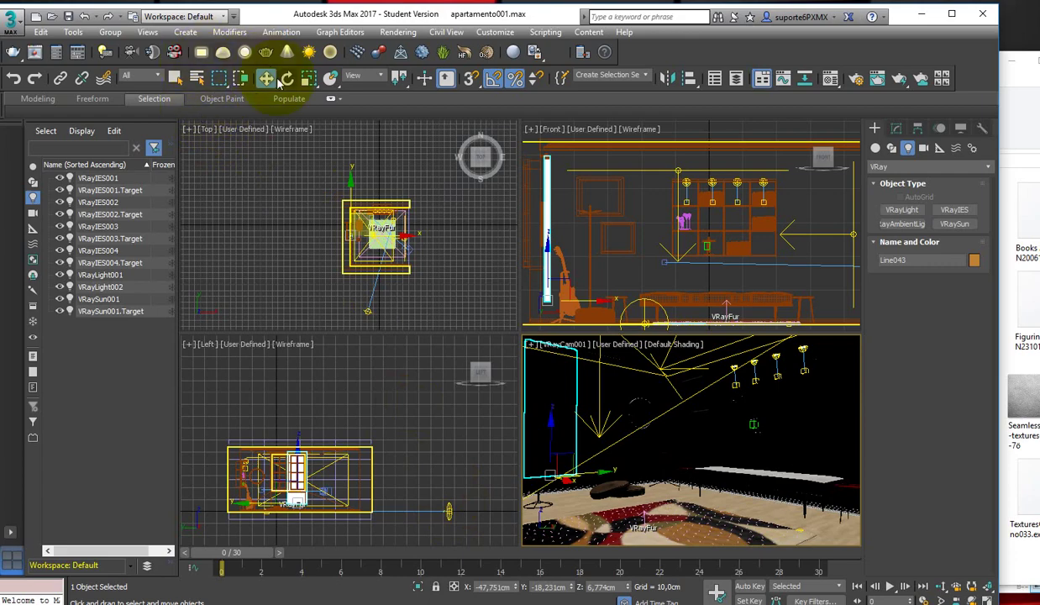
click(424, 471)
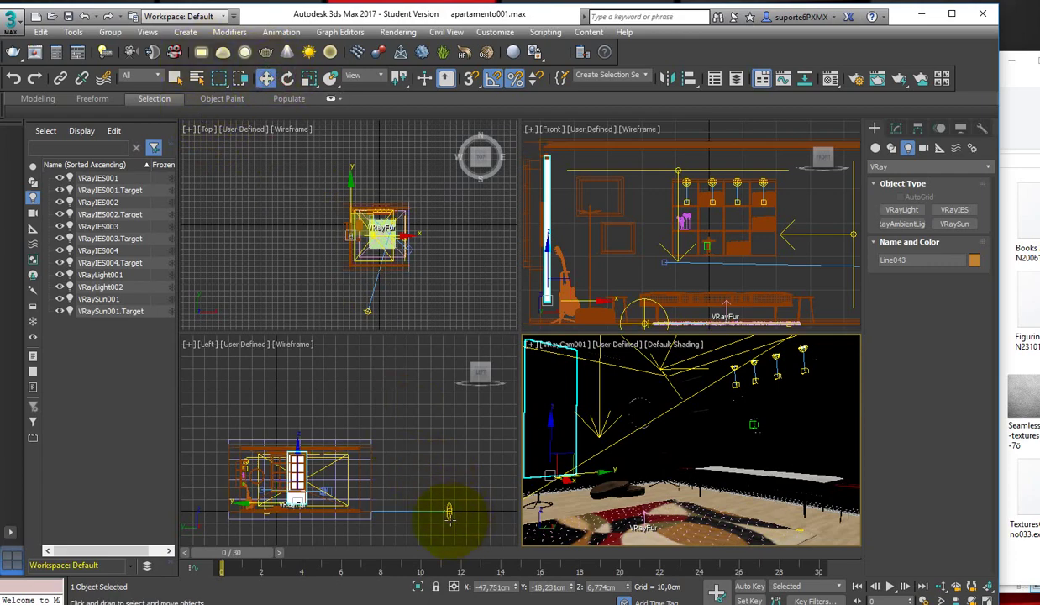
click(448, 506)
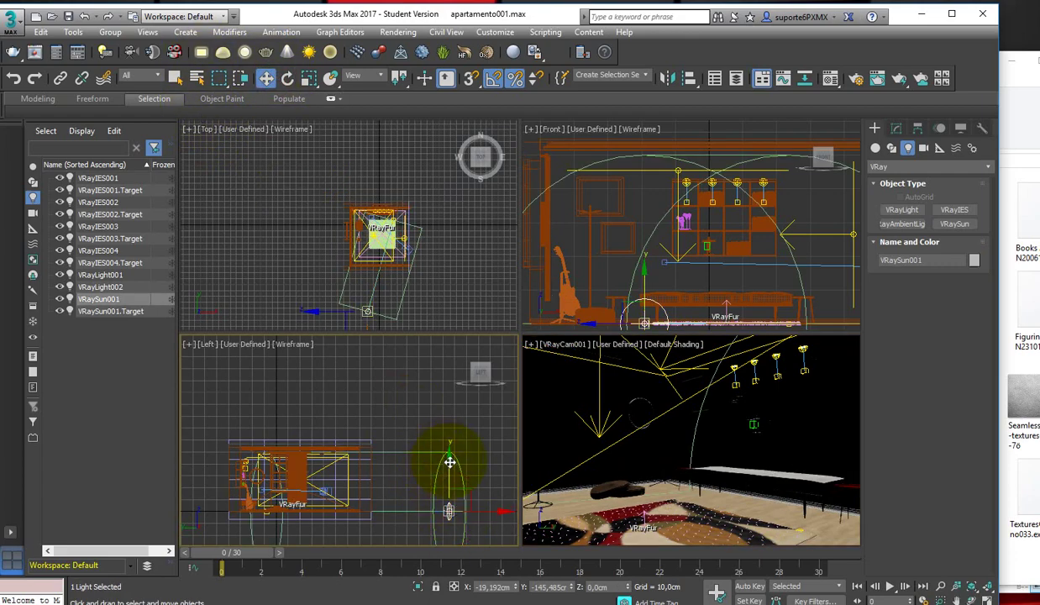
drag(448, 461, 438, 354)
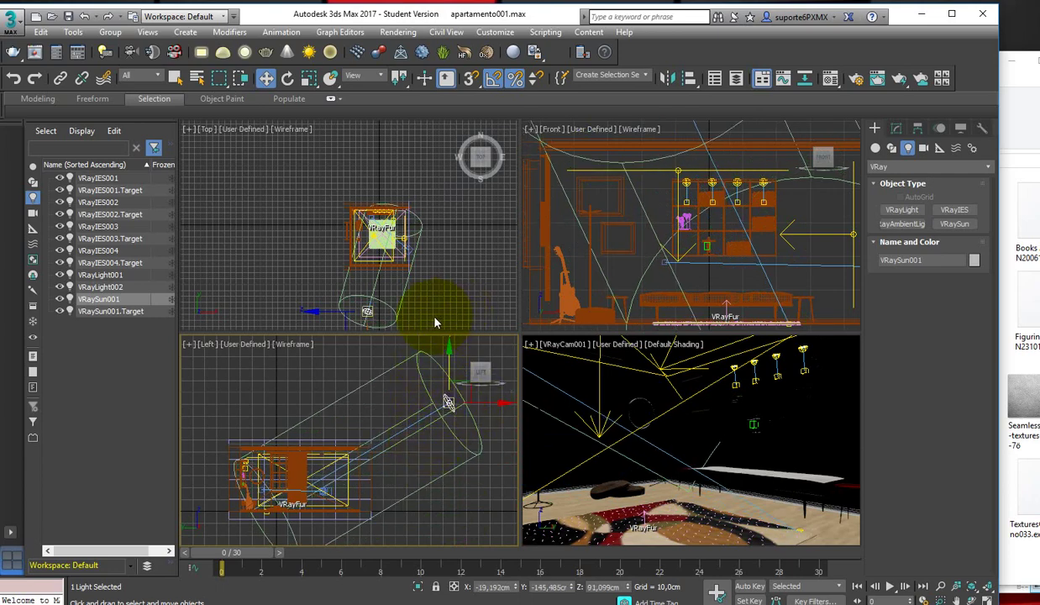
mouse_move(370, 298)
mouse_down()
mouse_move(549, 325)
mouse_move(503, 308)
mouse_up()
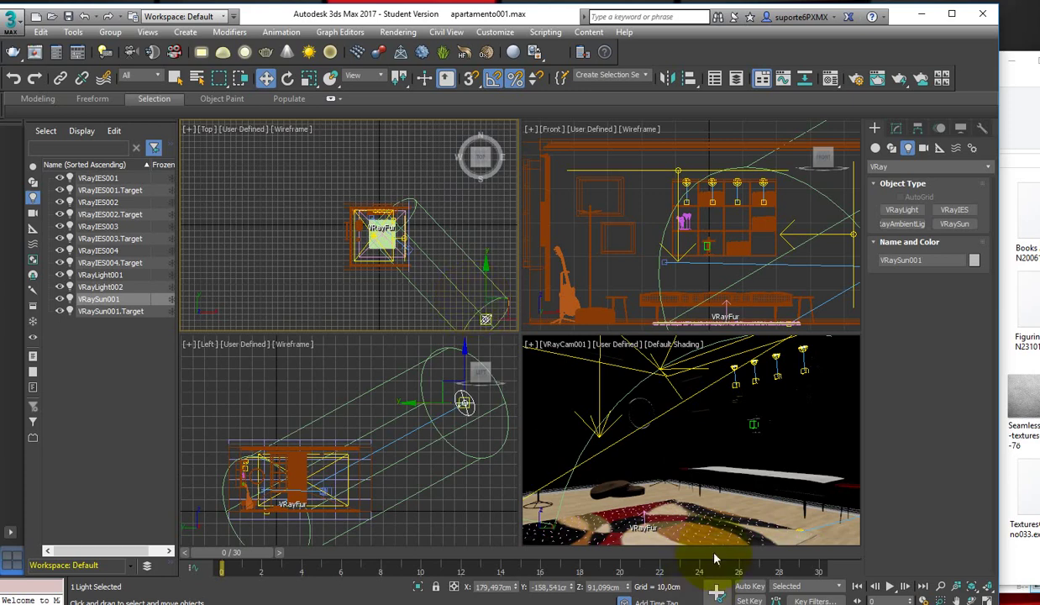
- Drag VRaySun001 to the upper left of the plan in the Top view
click(266, 78)
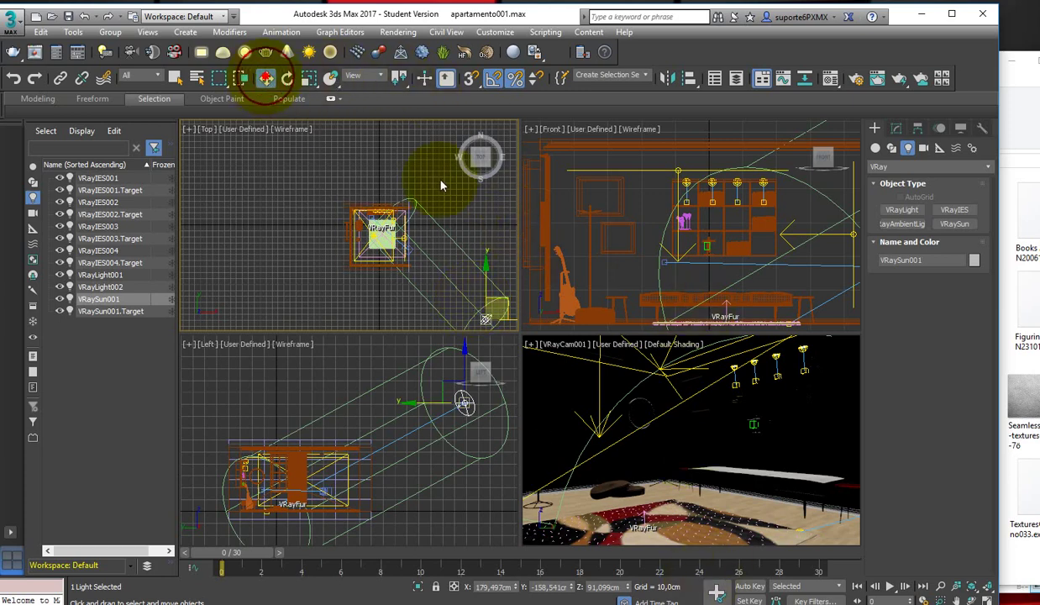
click(407, 206)
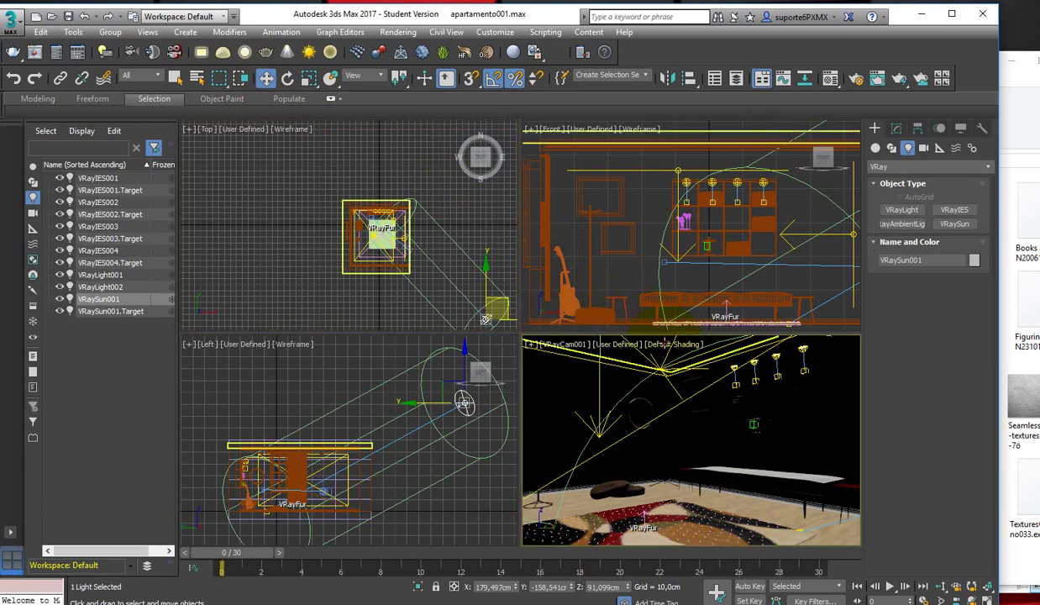
click(395, 34)
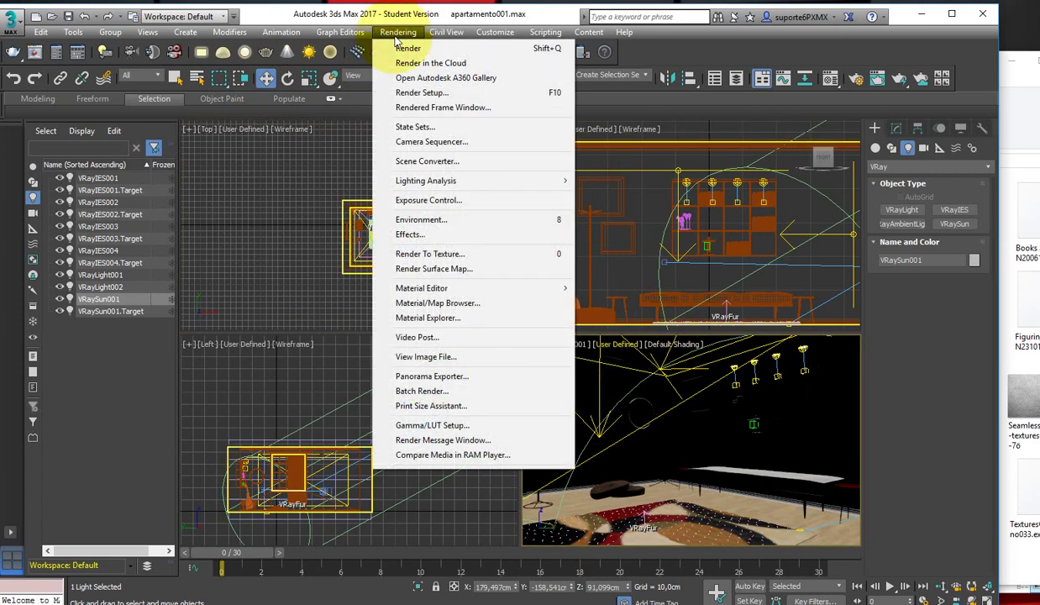
click(460, 94)
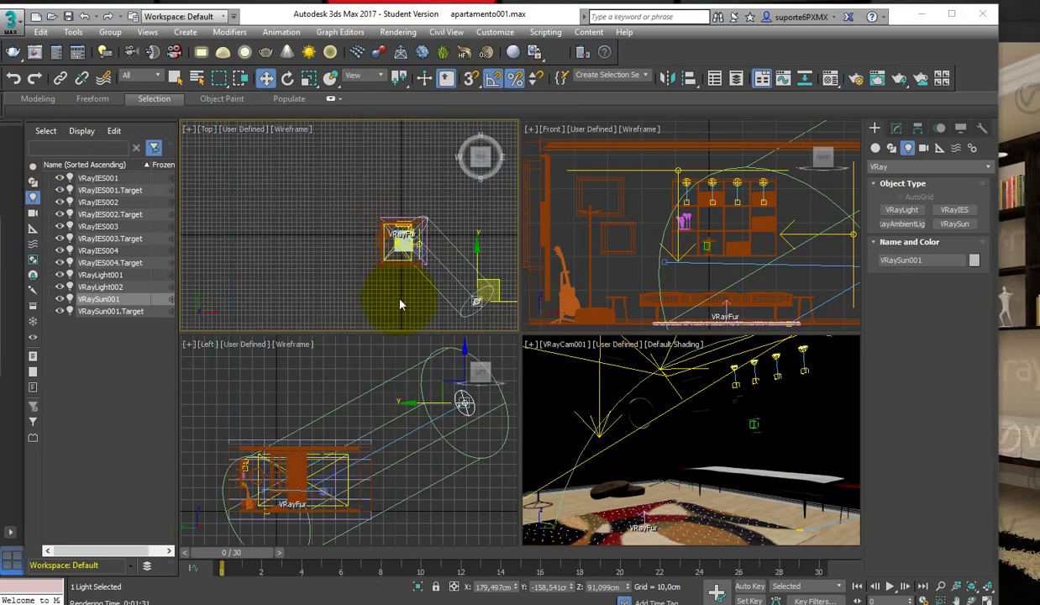
drag(477, 298, 264, 155)
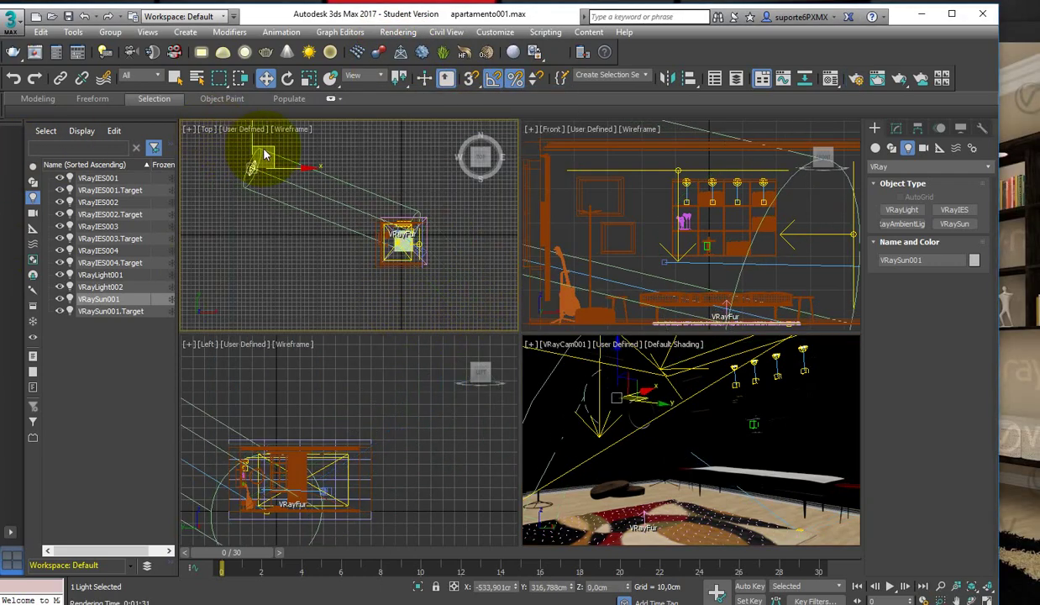
- Make the Left view active and pan and zoom it to frame the room
scroll(325, 434, down, 4)
click(292, 478)
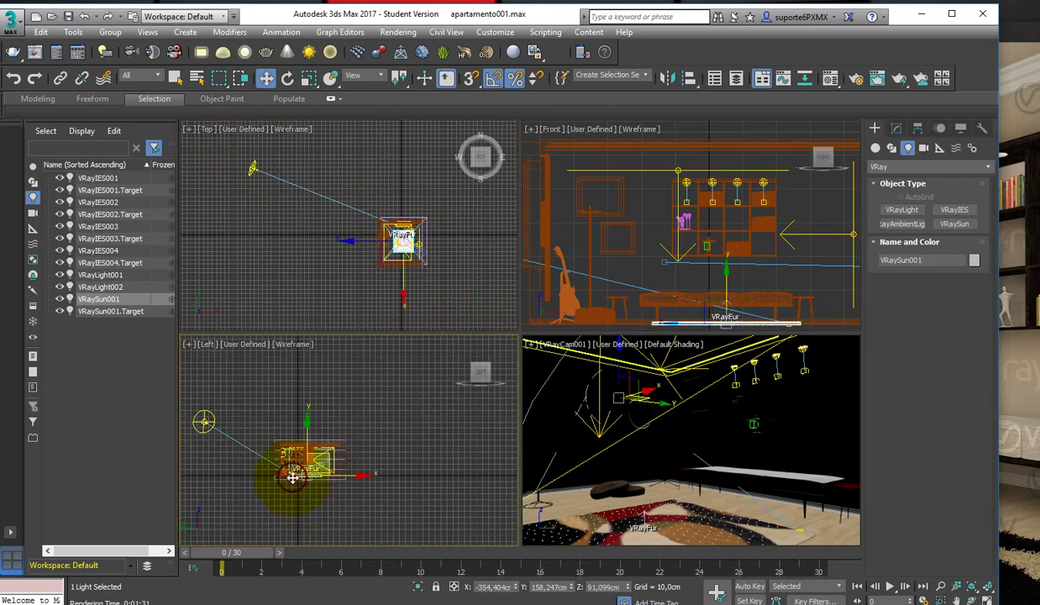
click(293, 477)
scroll(298, 506, up, 3)
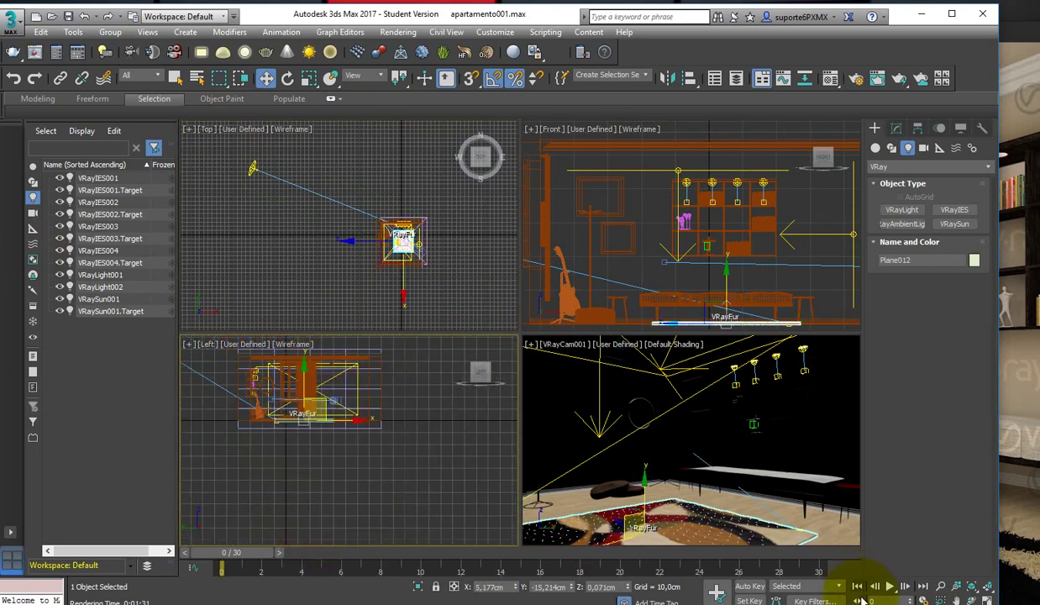
click(956, 600)
drag(263, 416, 347, 491)
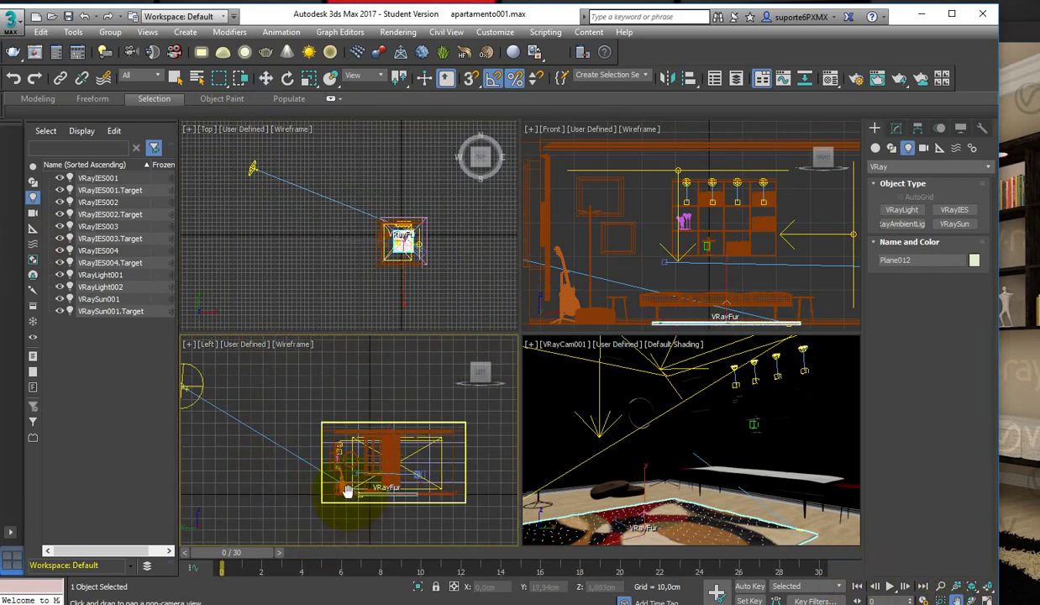
scroll(348, 491, up, 2)
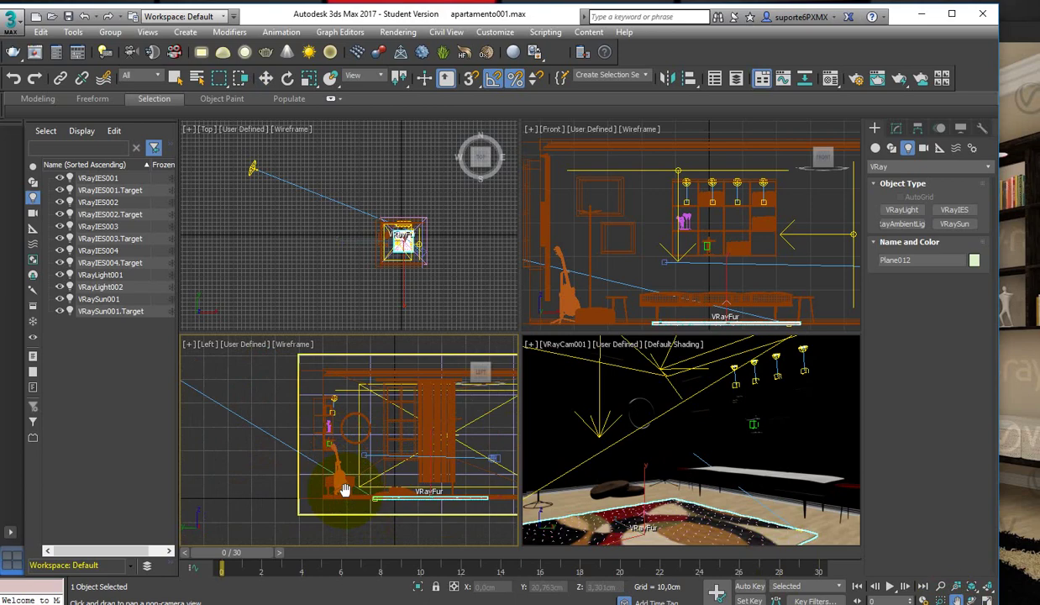
- Zoom the Left view in and out with the Move tool active, then select VRaySun001
click(265, 78)
click(393, 496)
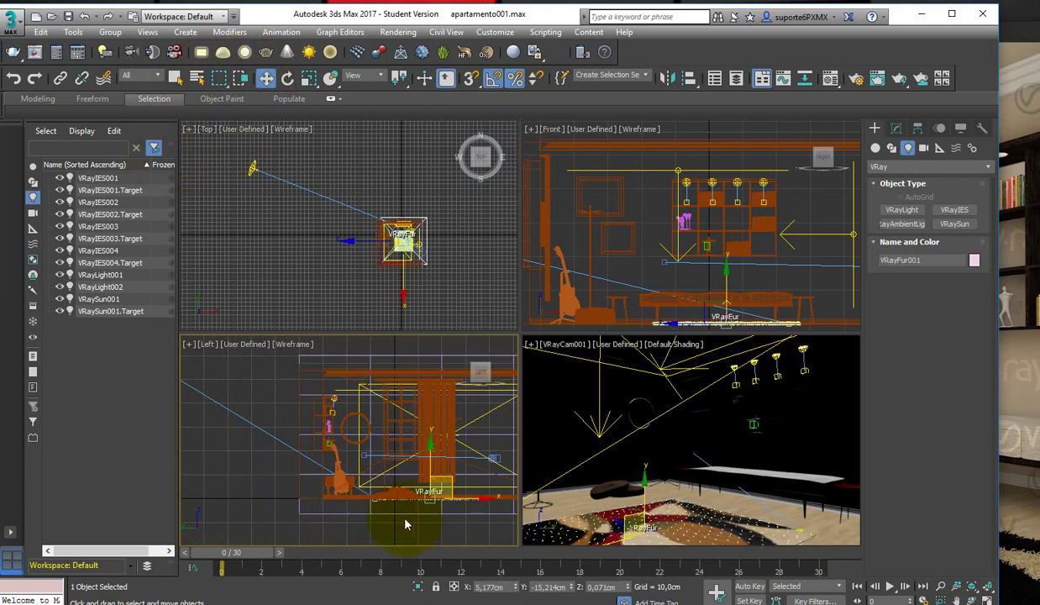
scroll(371, 500, up, 2)
scroll(372, 497, up, 2)
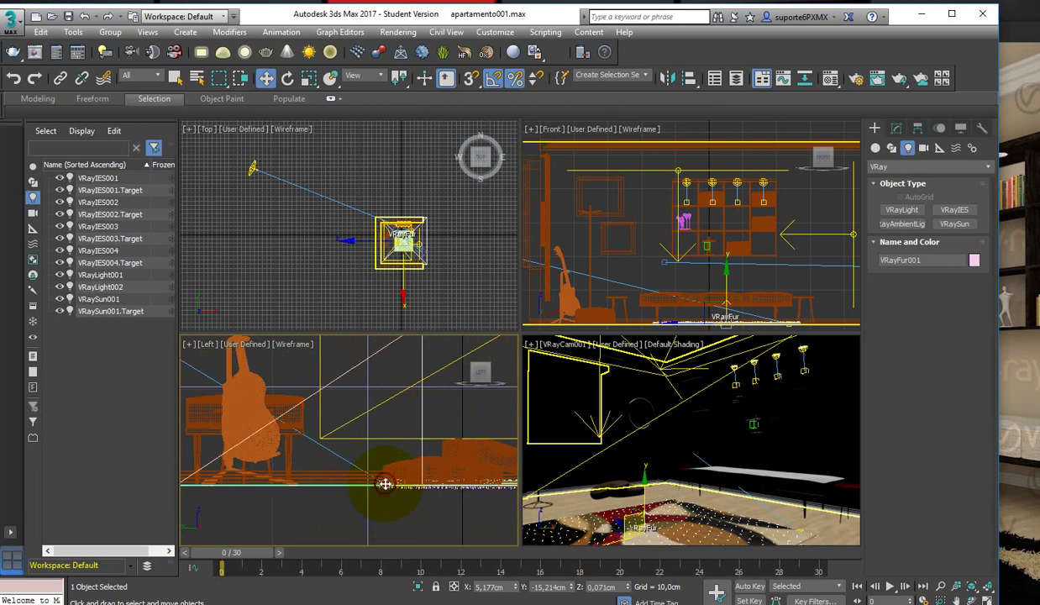
click(385, 484)
scroll(372, 492, down, 2)
scroll(365, 501, down, 3)
scroll(353, 481, down, 2)
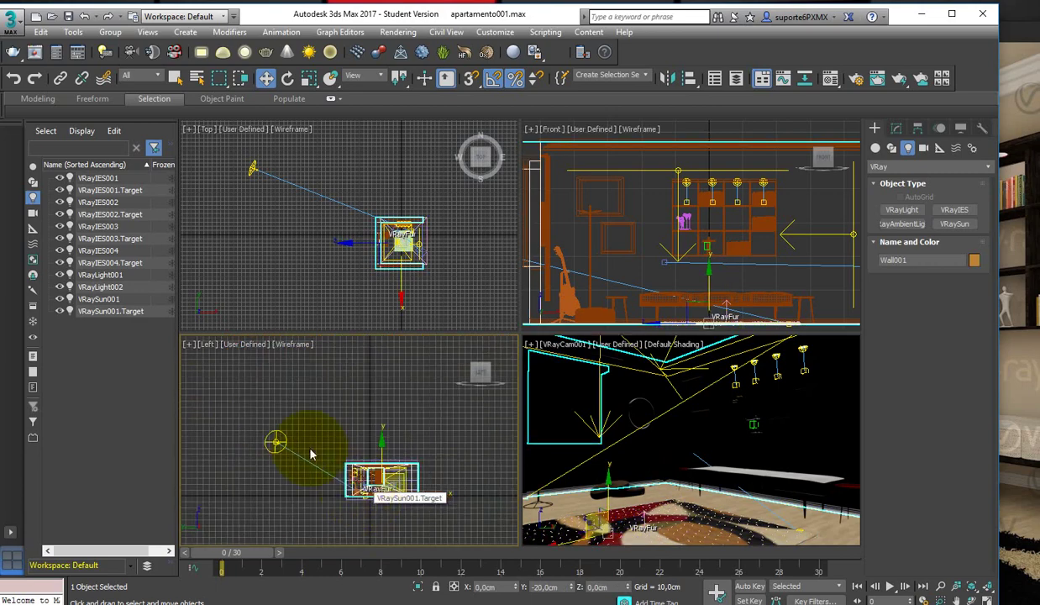
click(275, 441)
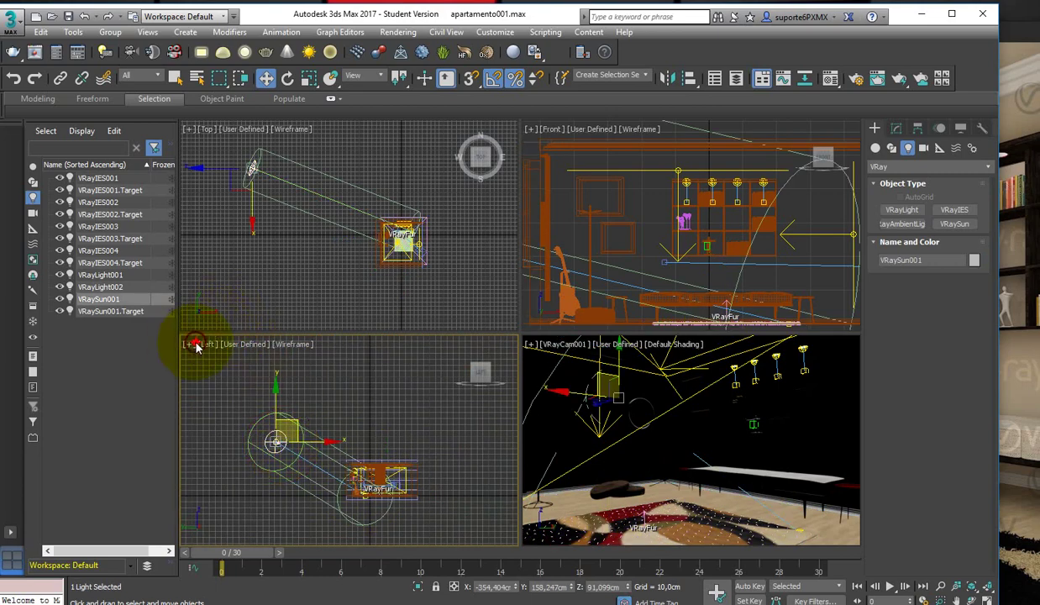
- Hide the Left view's grid and maximize it to fill the workspace
click(195, 346)
click(186, 344)
click(286, 401)
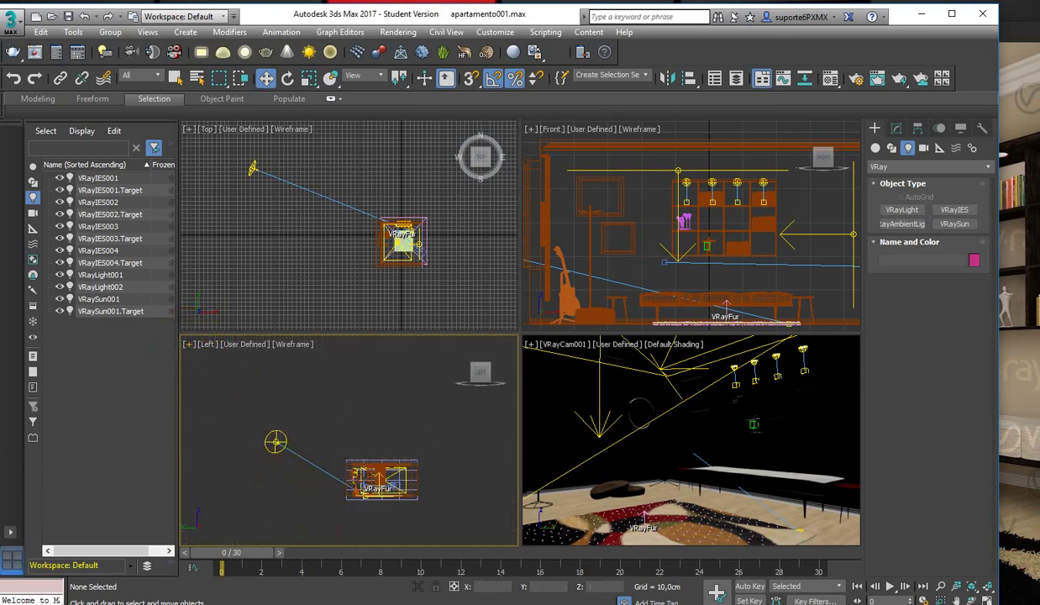
click(988, 600)
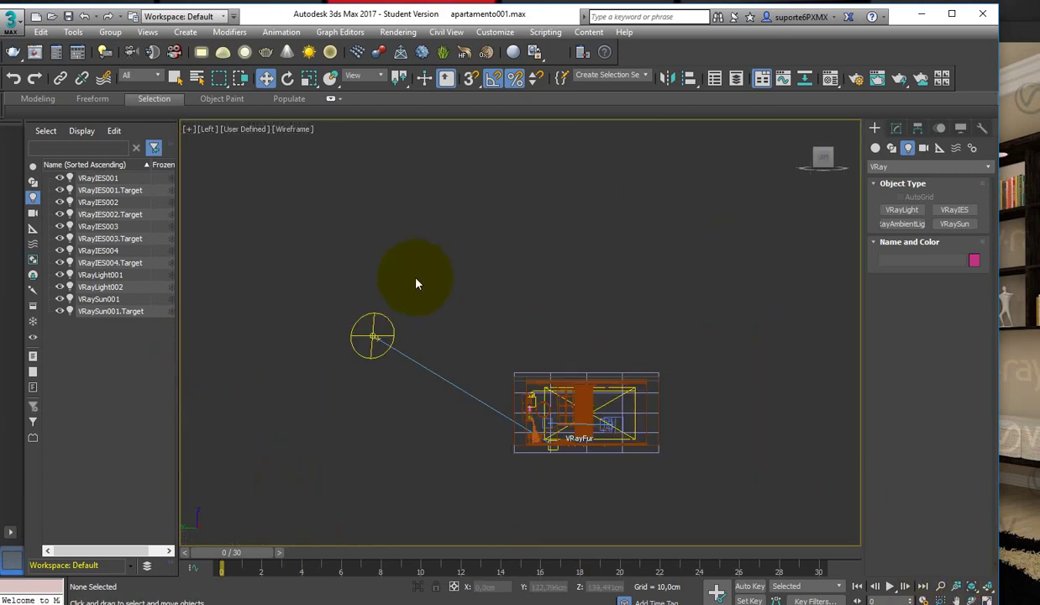
- Shift the VRaySun001 target slightly upward, then reselect the sun light
click(373, 333)
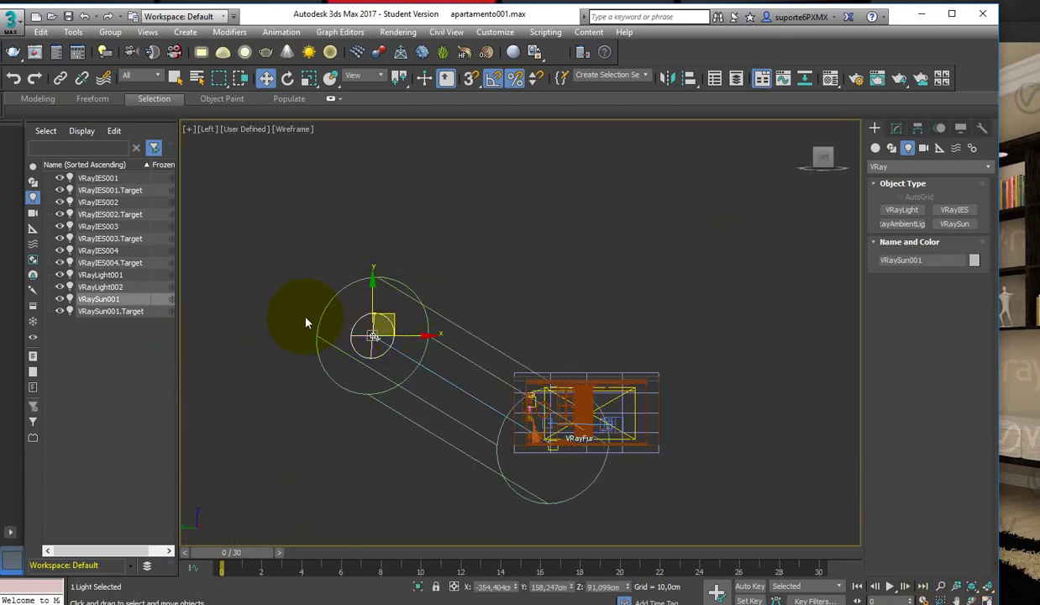
click(97, 311)
drag(559, 425, 550, 391)
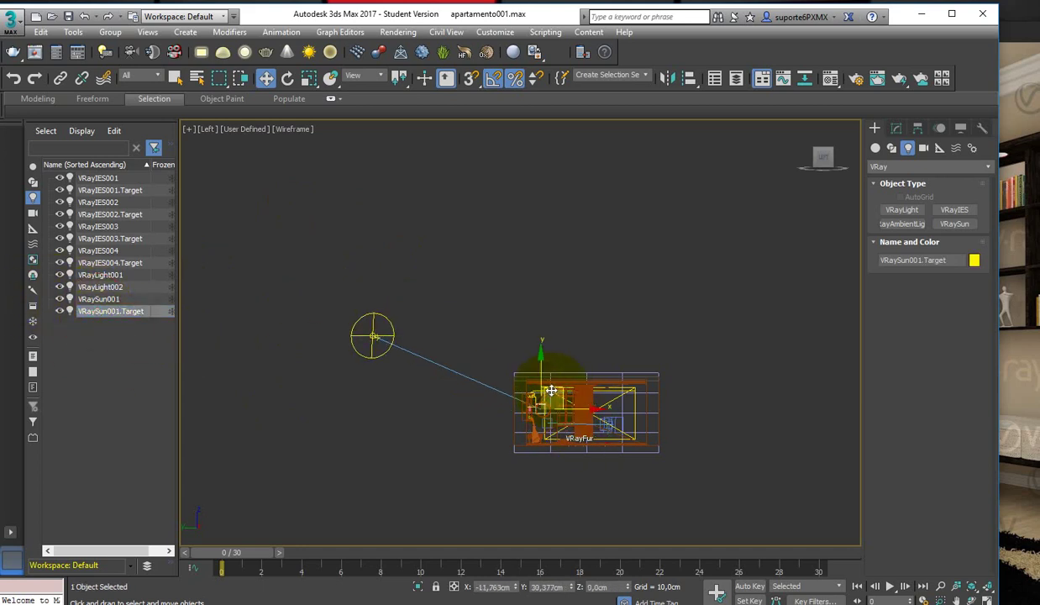
click(375, 335)
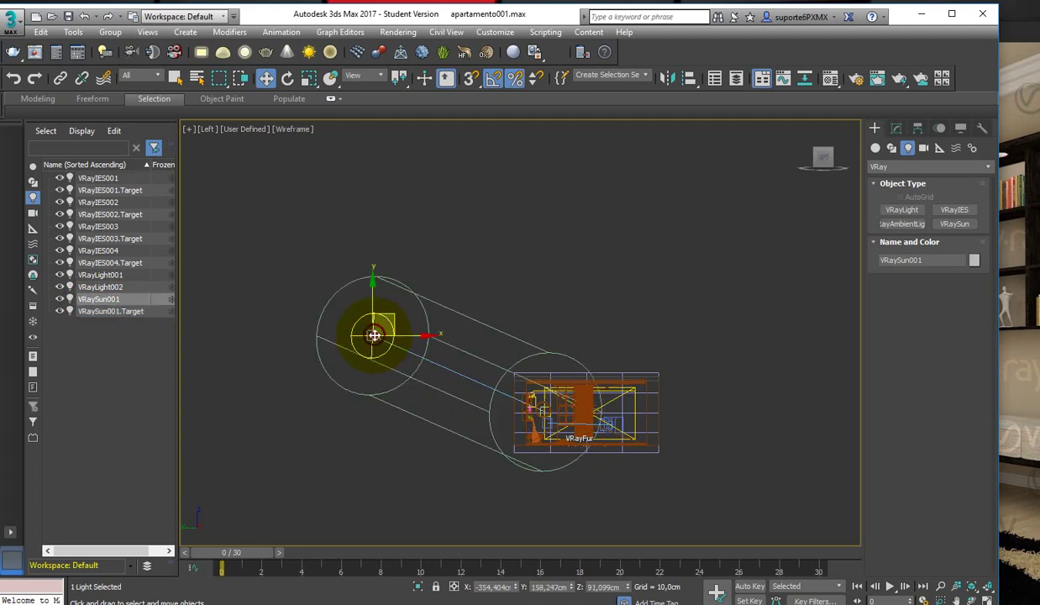
- Set the sun's diffuse contribution to 1,2, uncheck Affect Diffuse, and restore four viewports
click(897, 128)
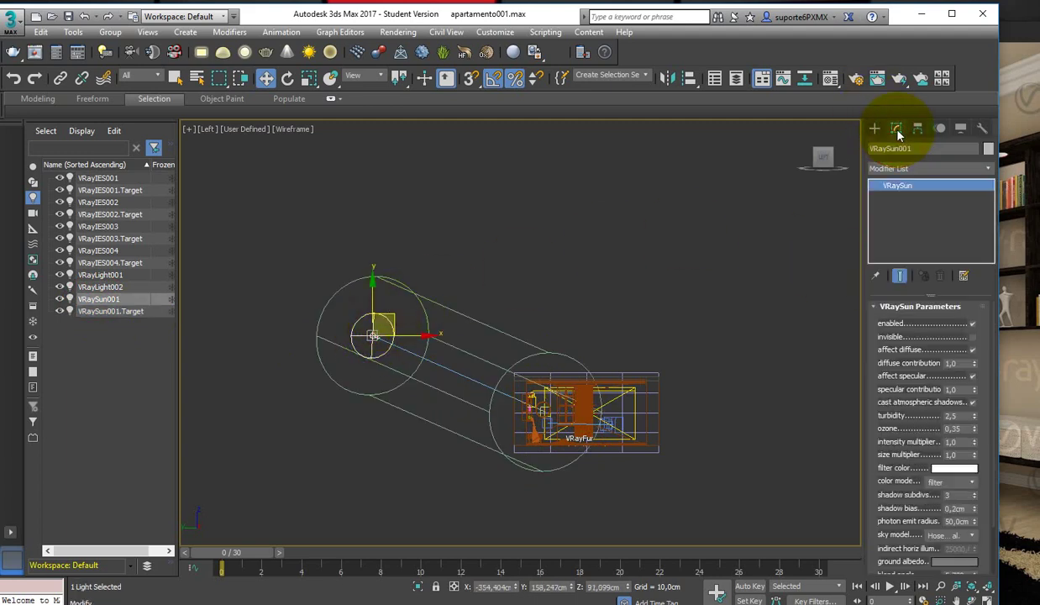
click(973, 325)
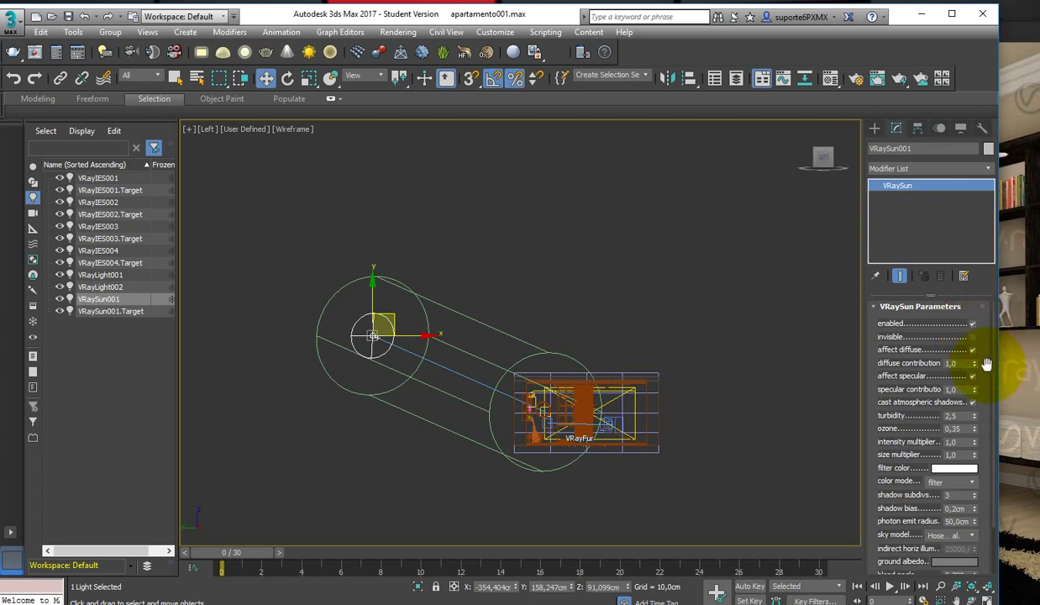
click(975, 359)
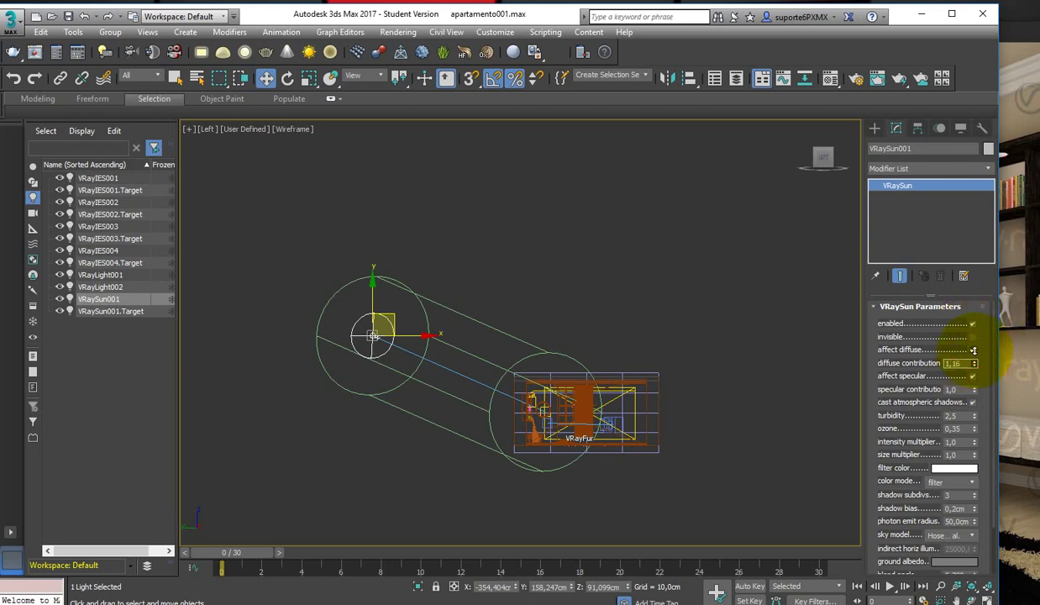
click(974, 348)
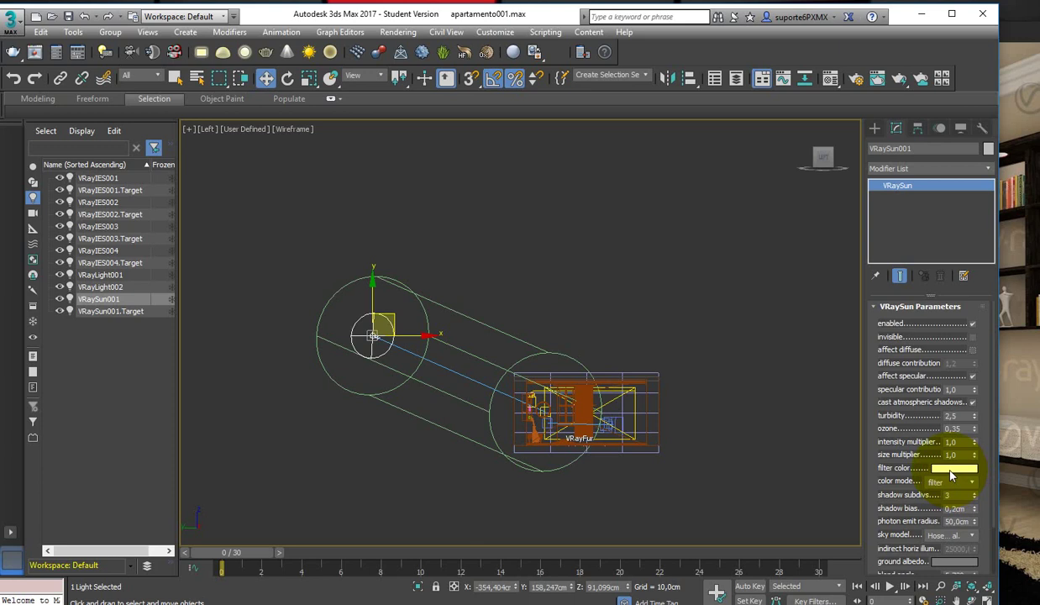
double_click(955, 508)
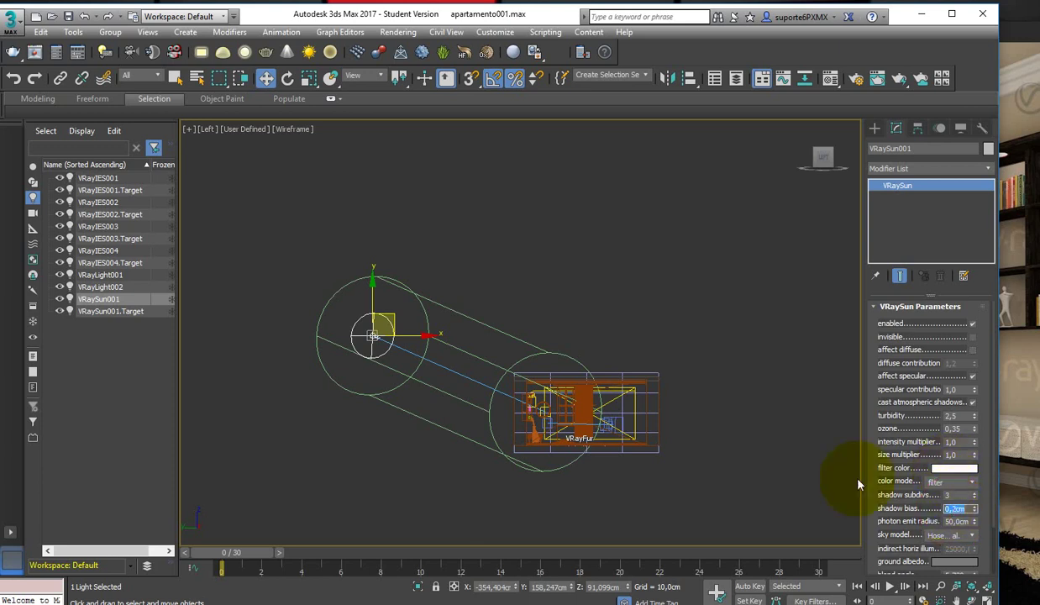
click(989, 597)
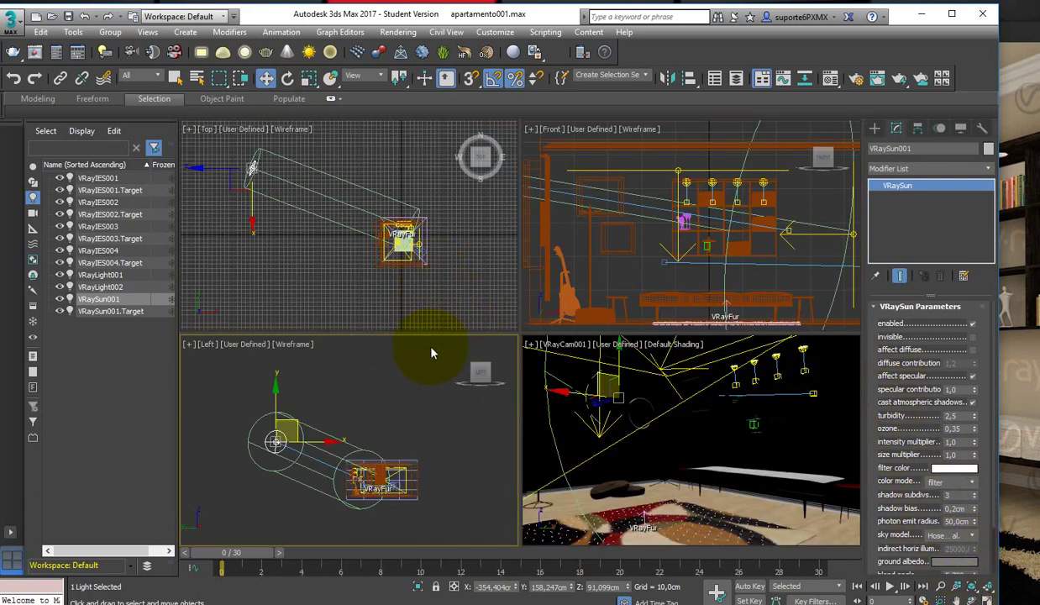
- Select VRayLight002, VRayLight001 and the wall Wall001 to inspect them
click(126, 284)
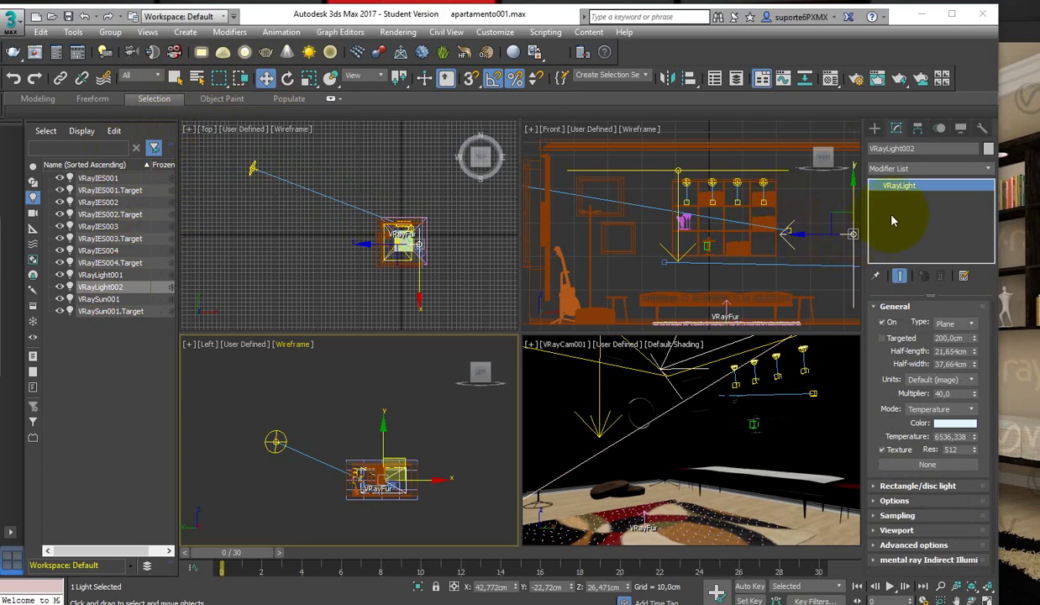
click(678, 170)
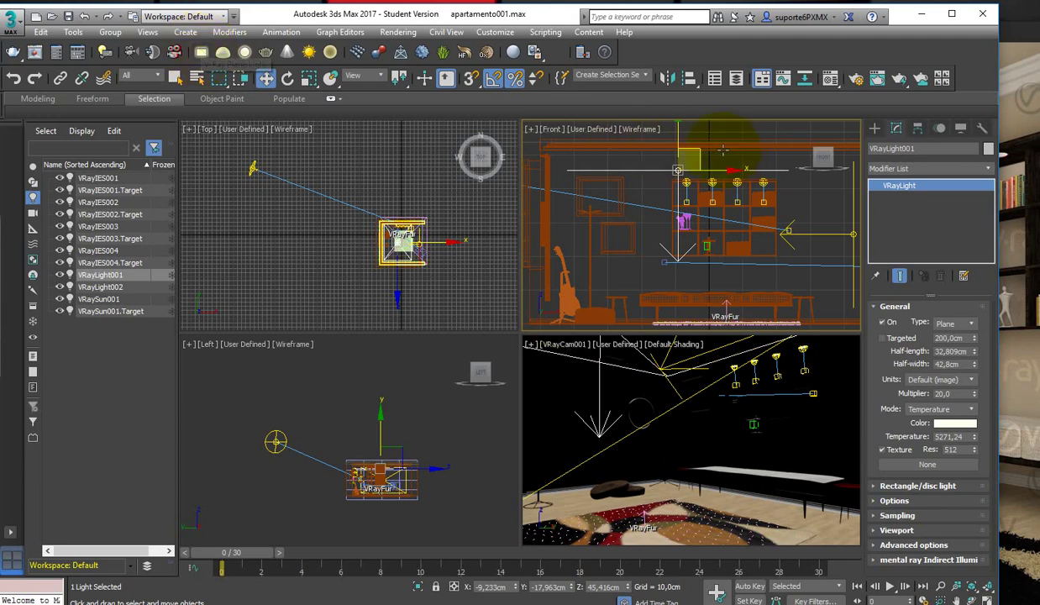
click(697, 155)
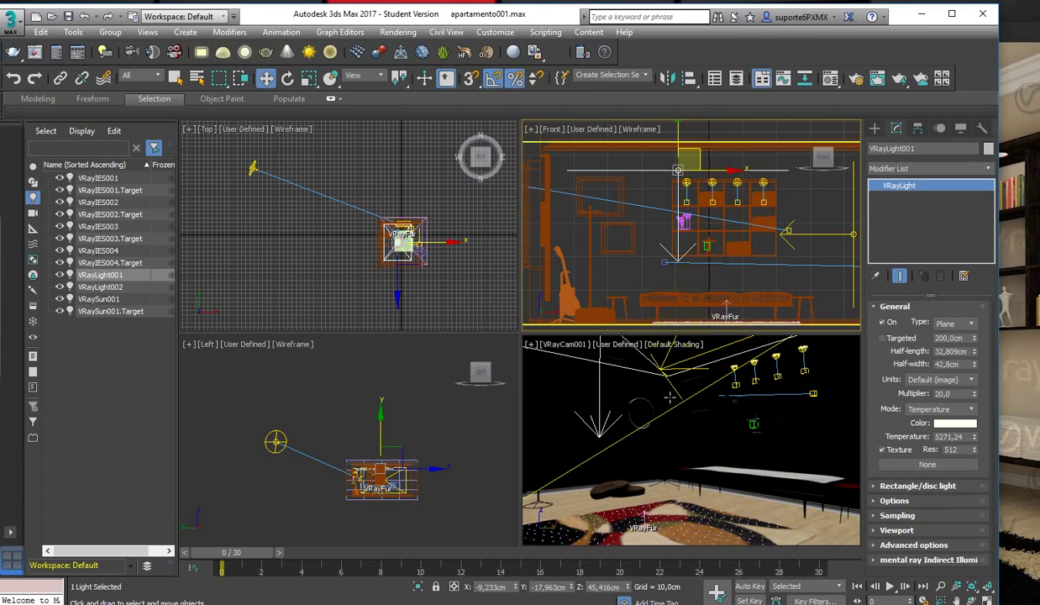
click(670, 398)
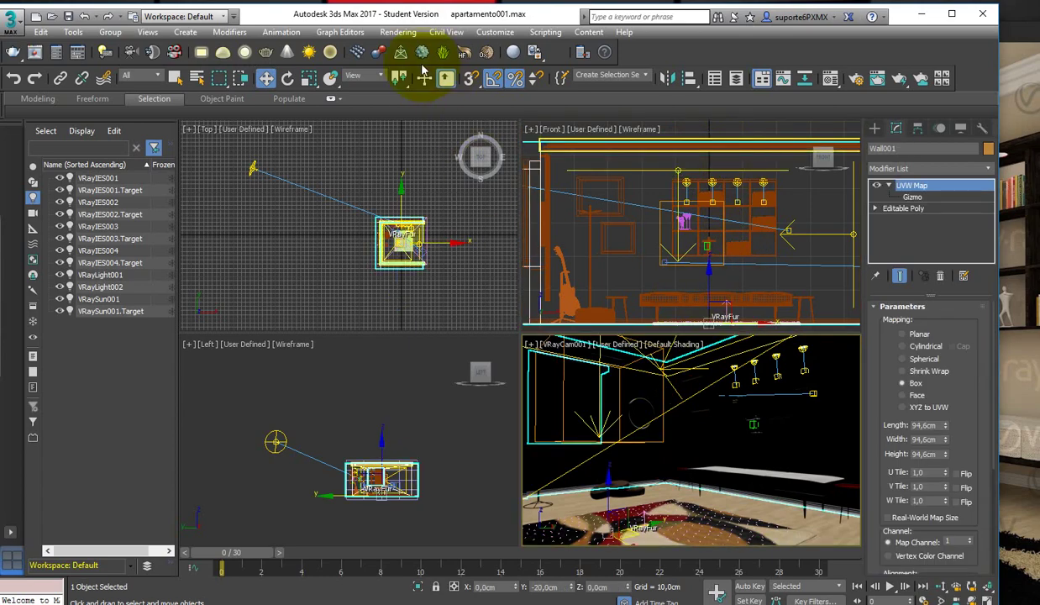
- Open Render Setup from the Rendering menu and move the dialog aside
click(398, 32)
click(423, 93)
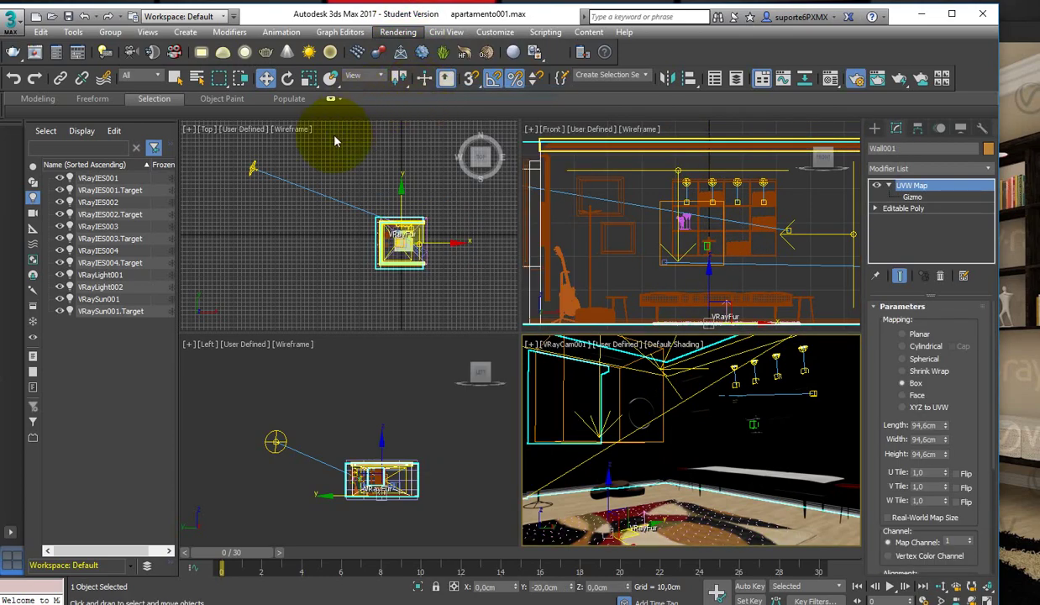
drag(278, 107, 332, 161)
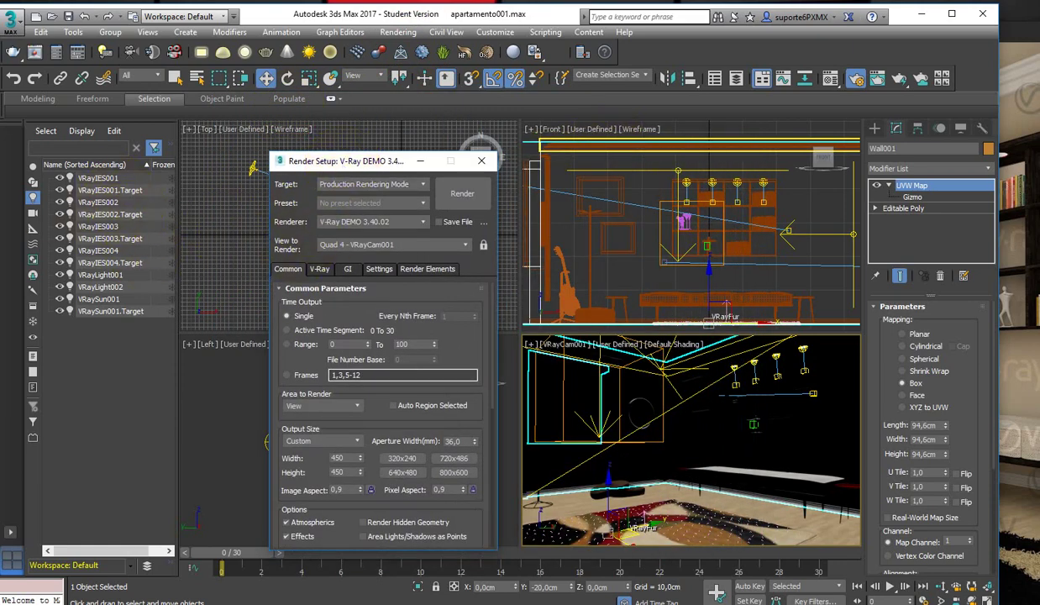
- Render the VRayCam001 view with V-Ray from the Render Setup dialog
click(458, 206)
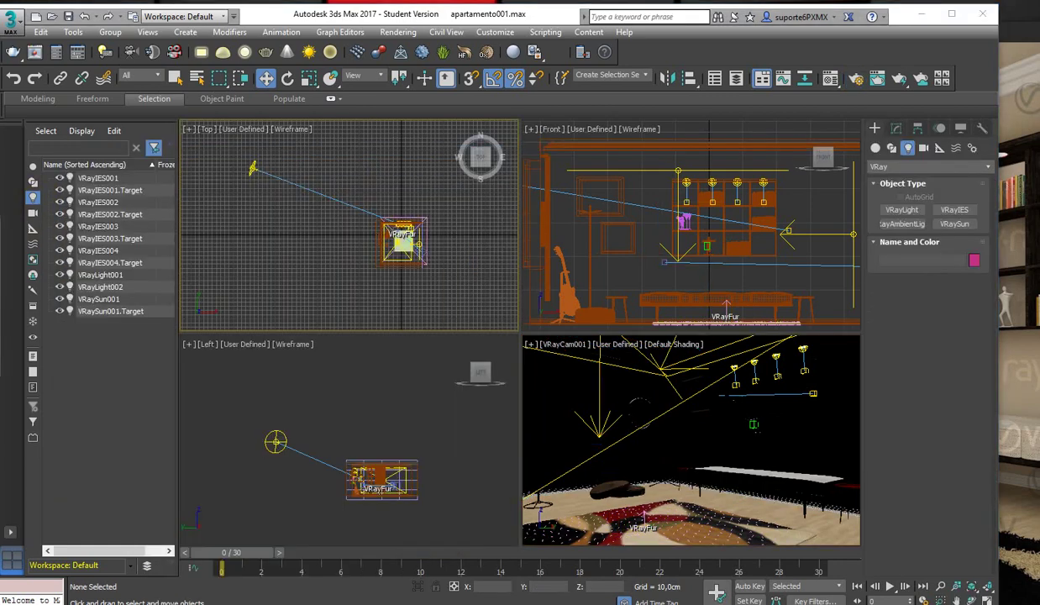
- Create a VRayAmbientLight in the Top view and move it over the room, raised slightly
click(330, 52)
click(404, 198)
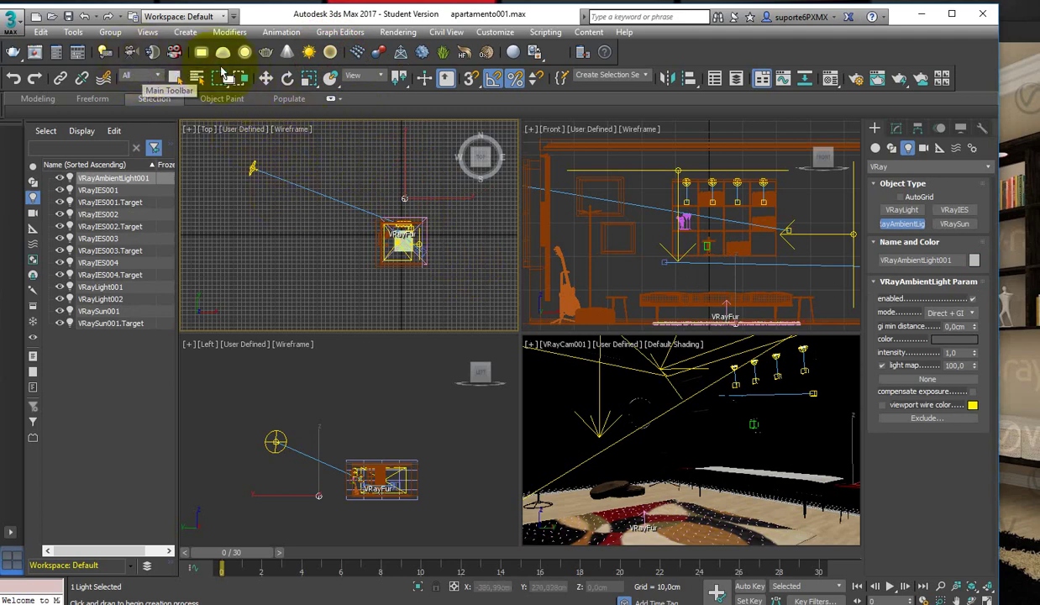
click(265, 78)
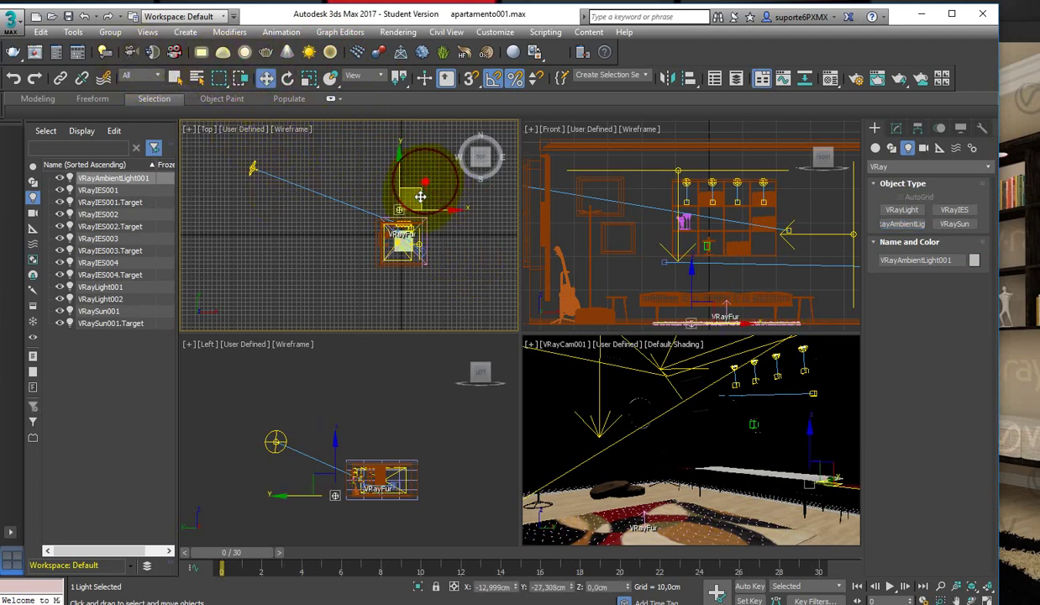
drag(421, 196, 395, 216)
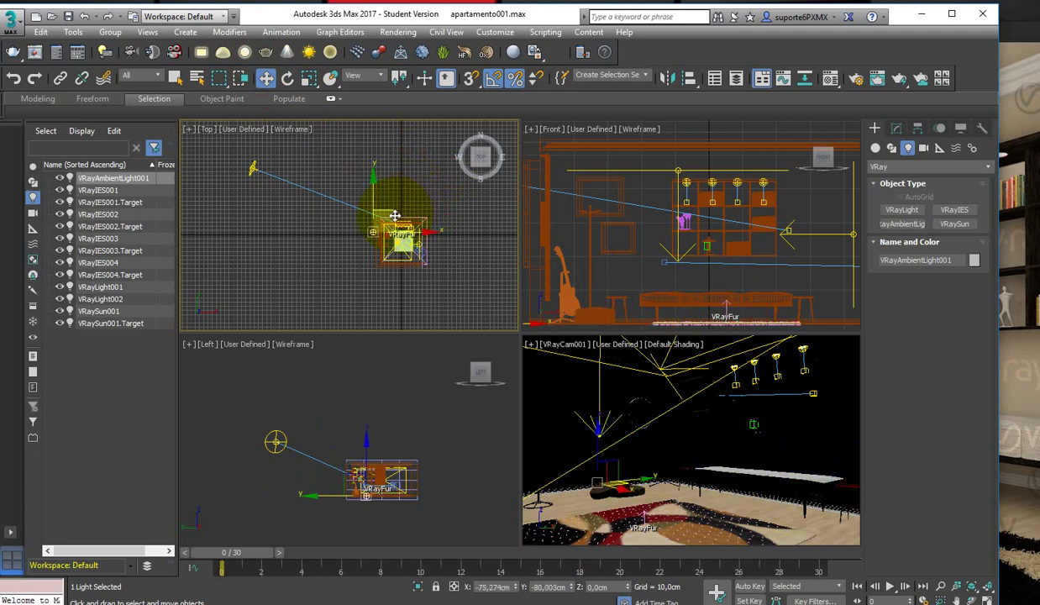
drag(361, 430, 366, 428)
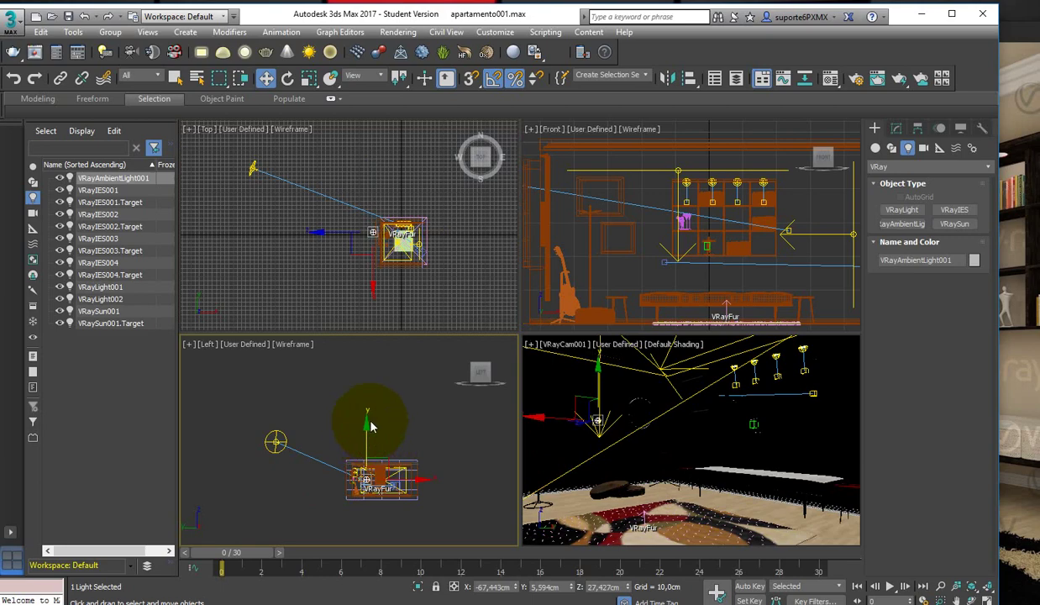
- Maximize the camera view and set its shading to Facets
click(568, 360)
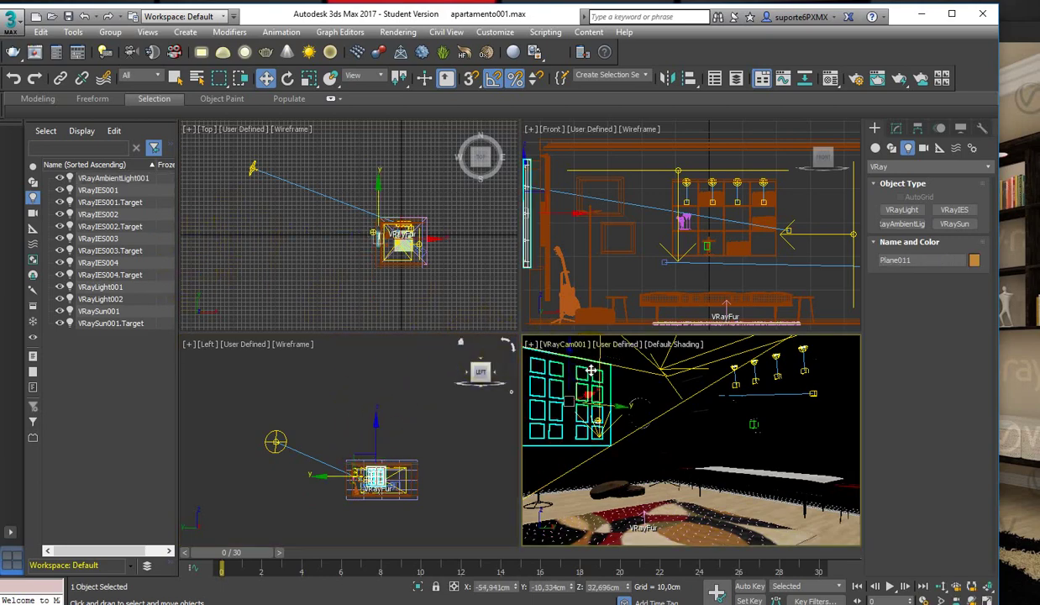
click(987, 599)
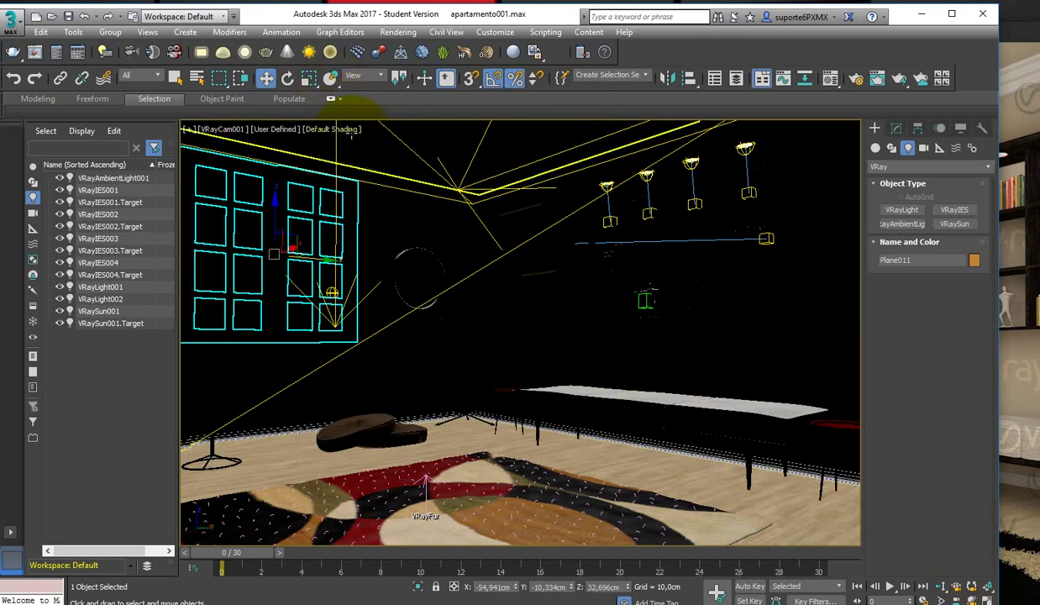
click(336, 129)
click(376, 158)
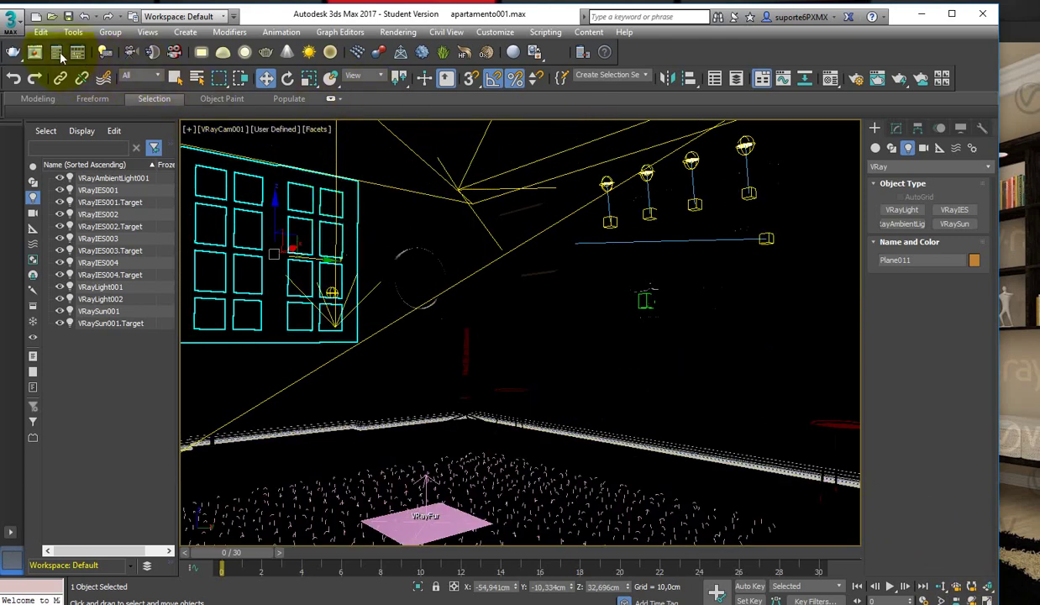
- Save the scene, compare the 450x450 render against the reference photo, then close the render window
click(68, 16)
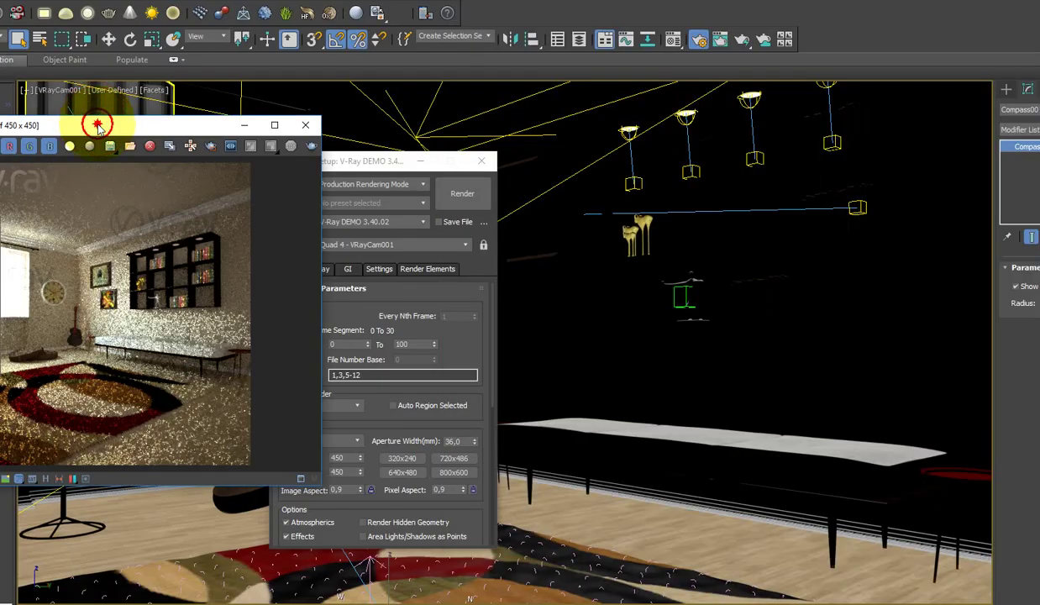
drag(95, 121, 215, 132)
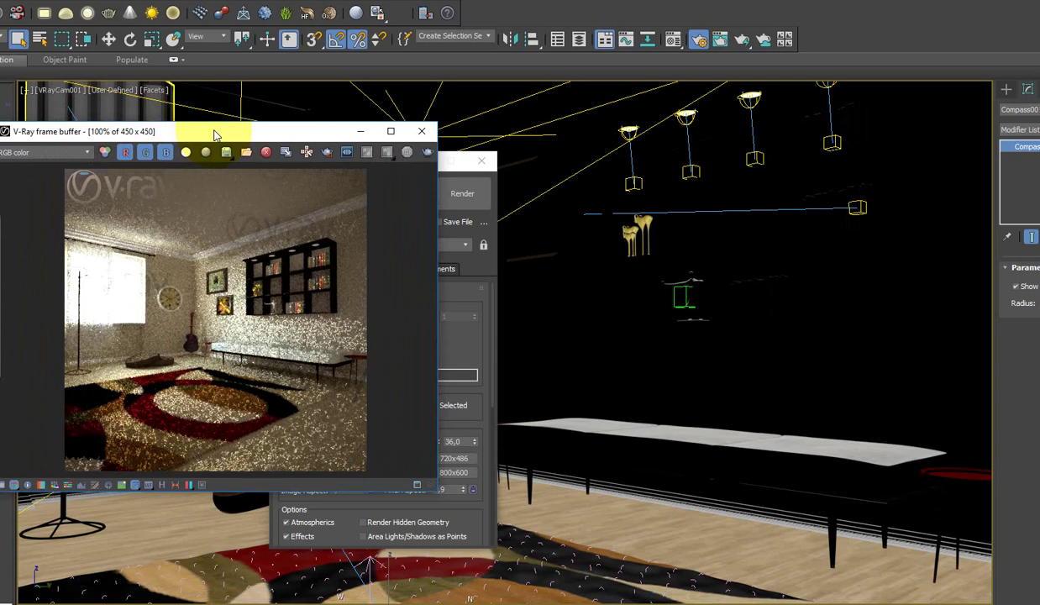
key(alt+Tab)
key(alt+Tab)
key(alt+Tab)
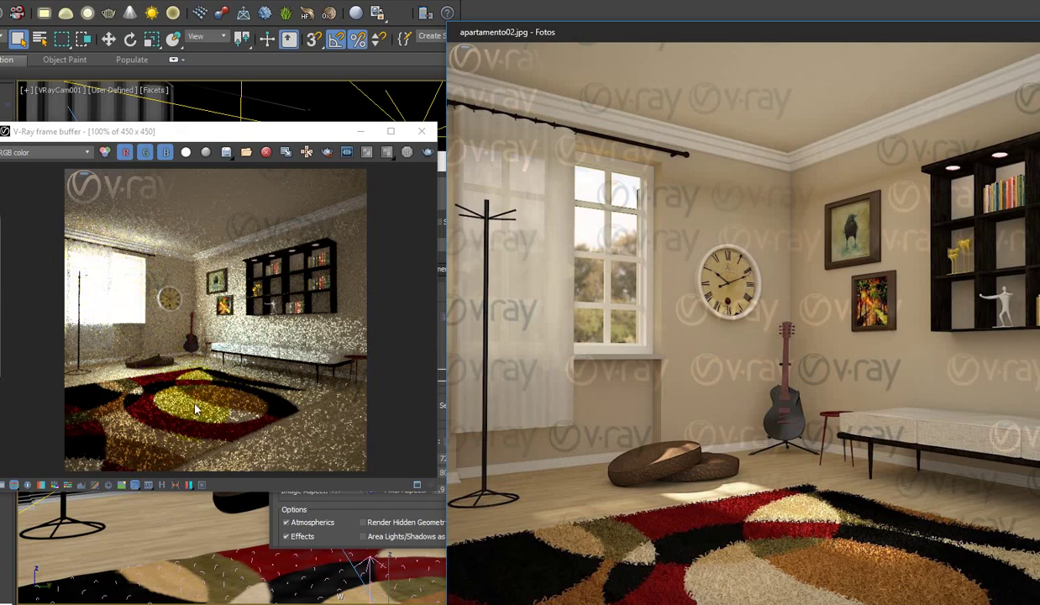
click(284, 343)
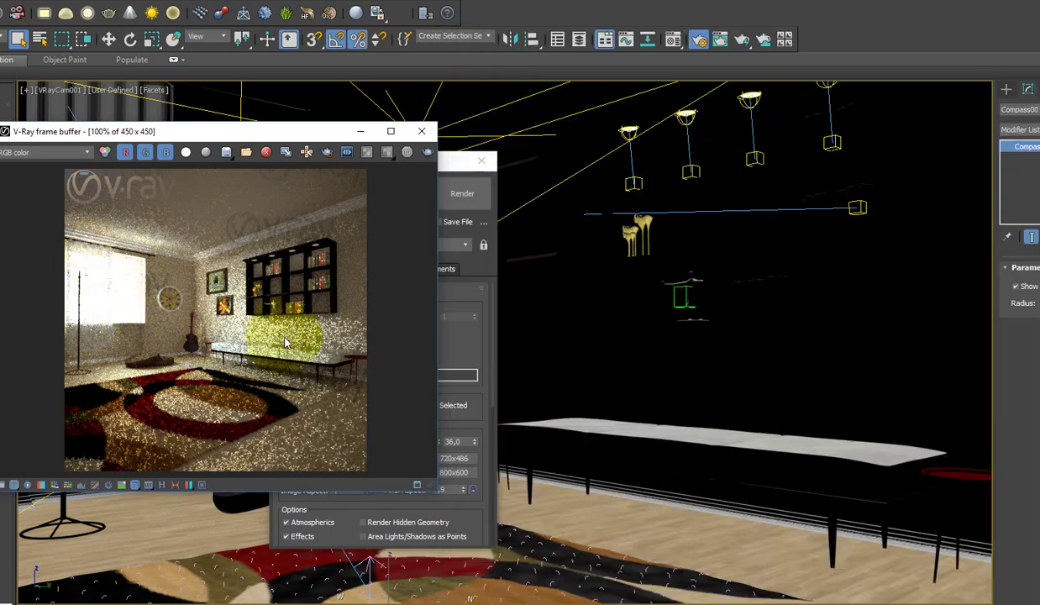
key(alt+Tab)
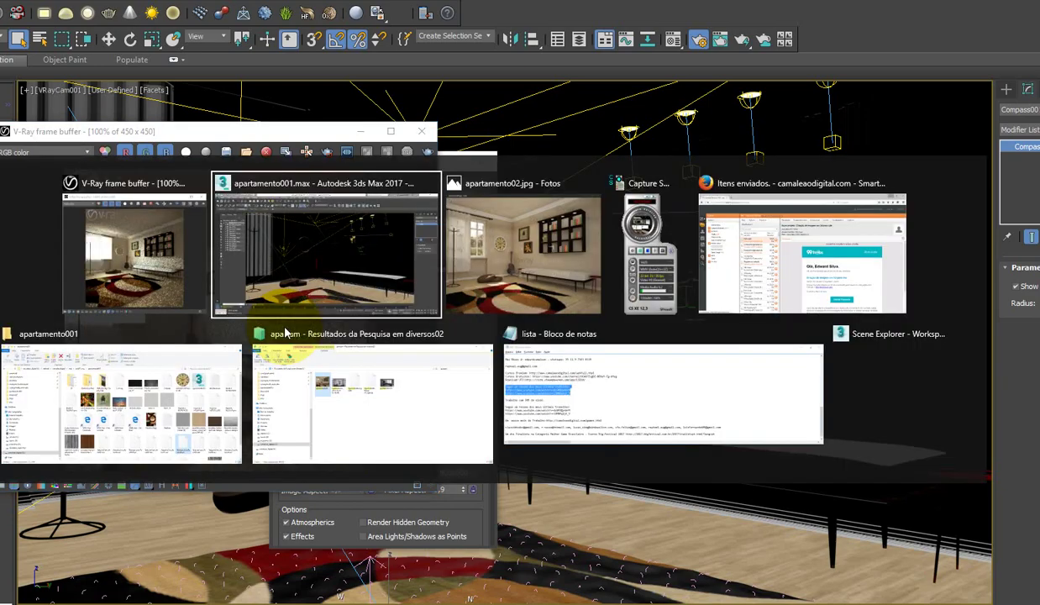
key(alt+Tab)
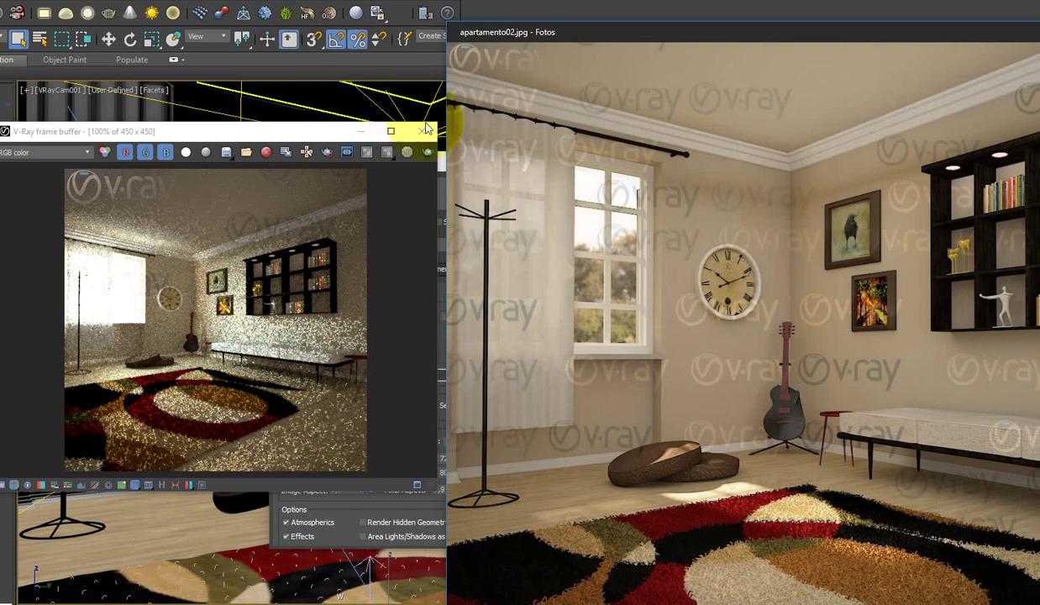
click(422, 132)
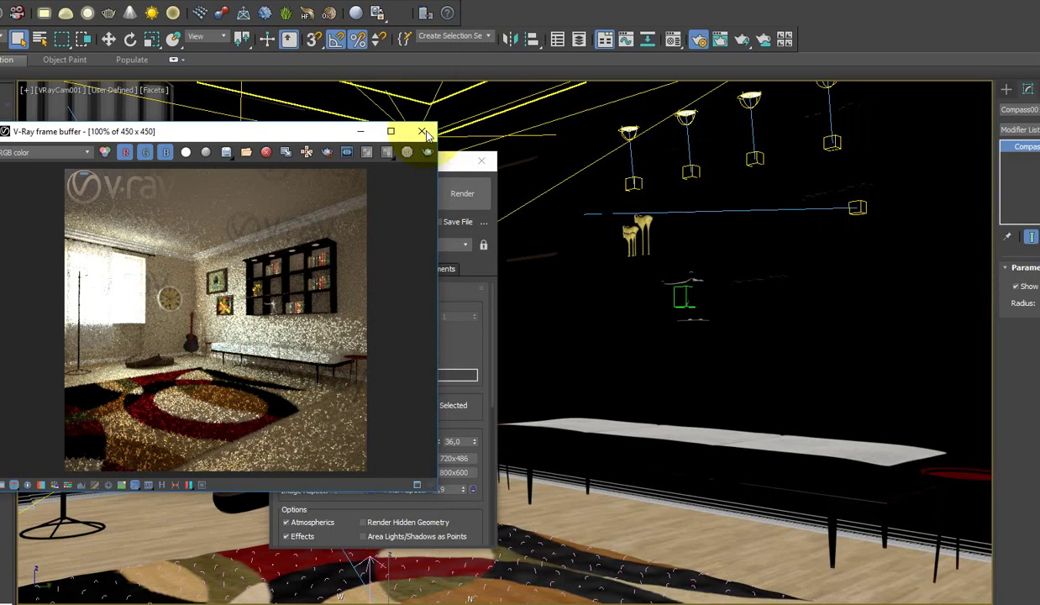
click(423, 132)
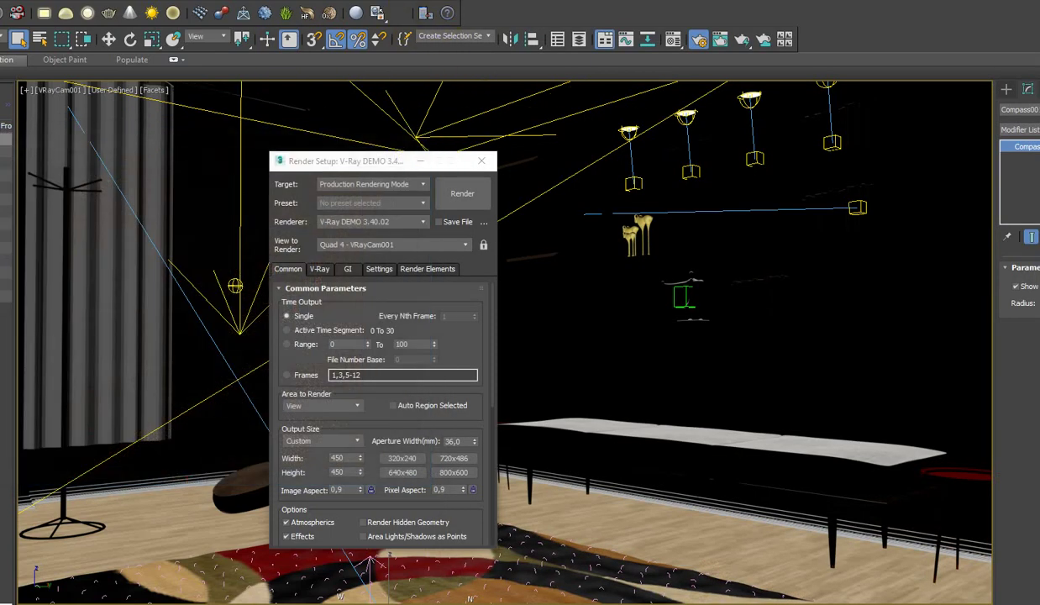
- Close Render Setup, expand Compass001, and inspect Daylight001, toggling its sunlight on and back off
click(480, 160)
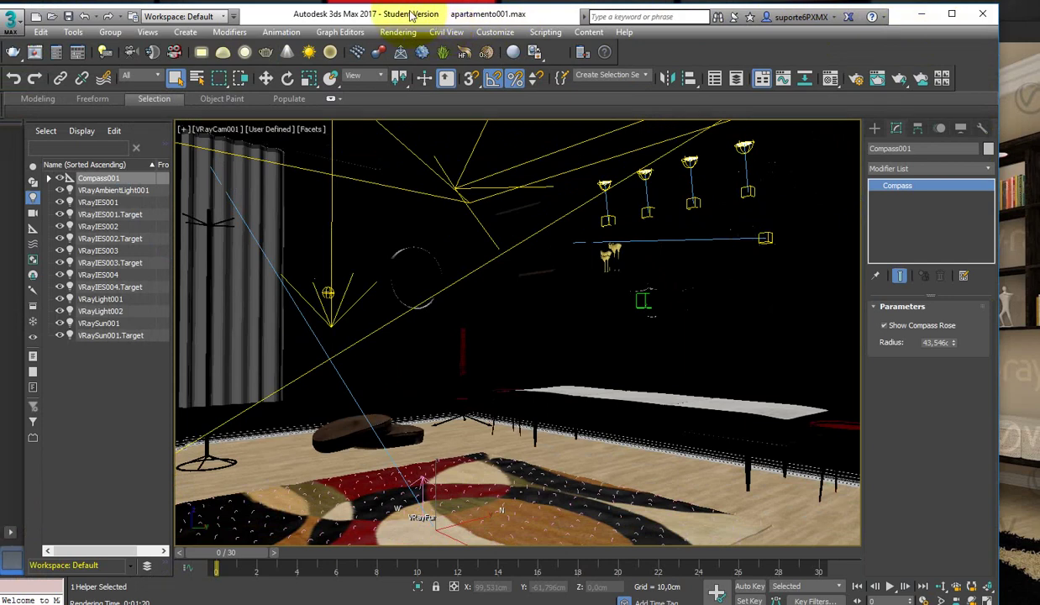
click(49, 179)
click(113, 190)
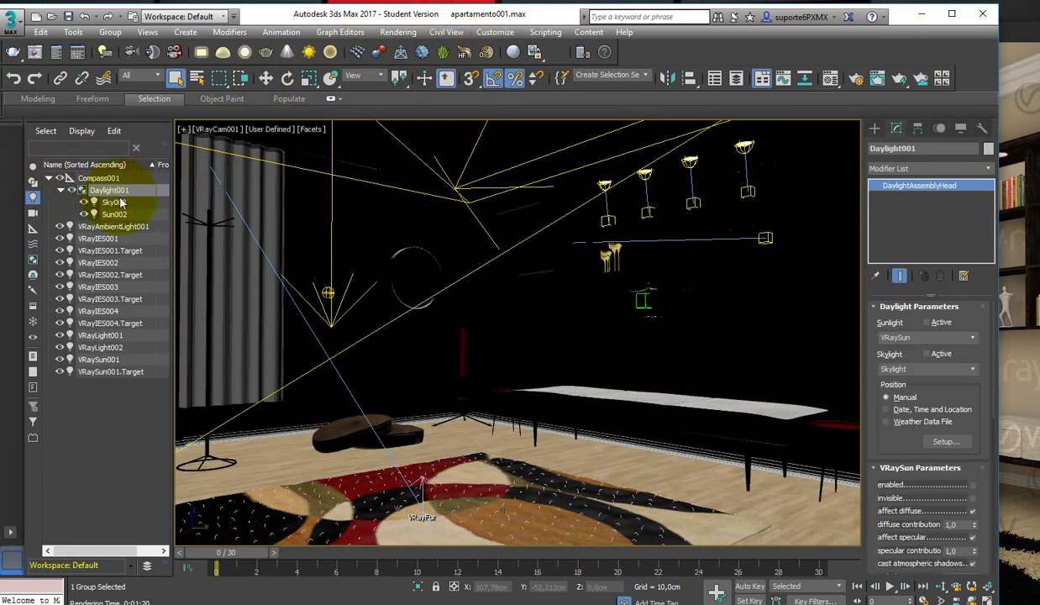
click(119, 202)
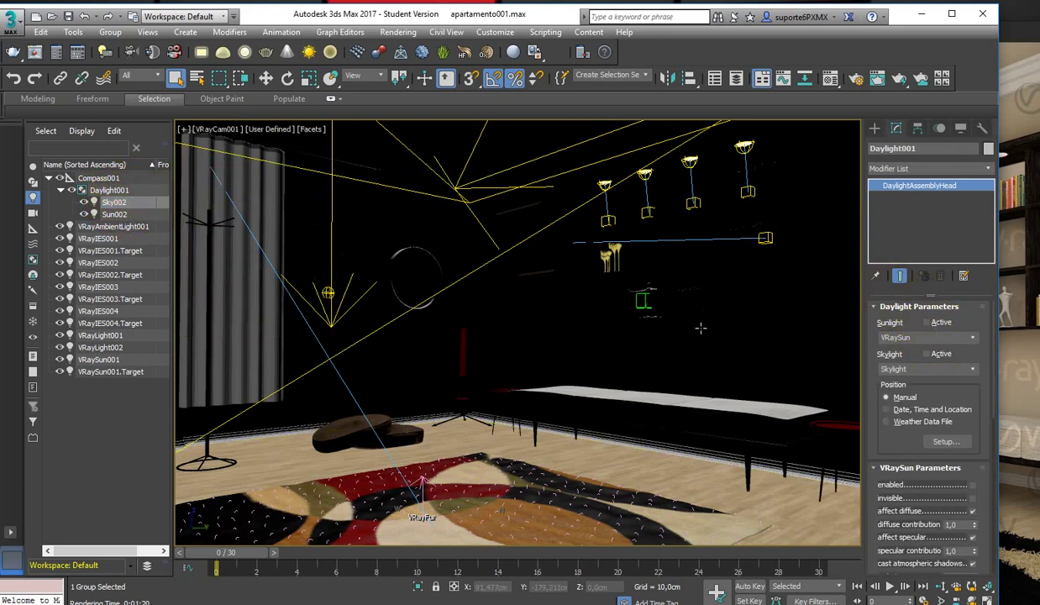
click(136, 205)
click(130, 206)
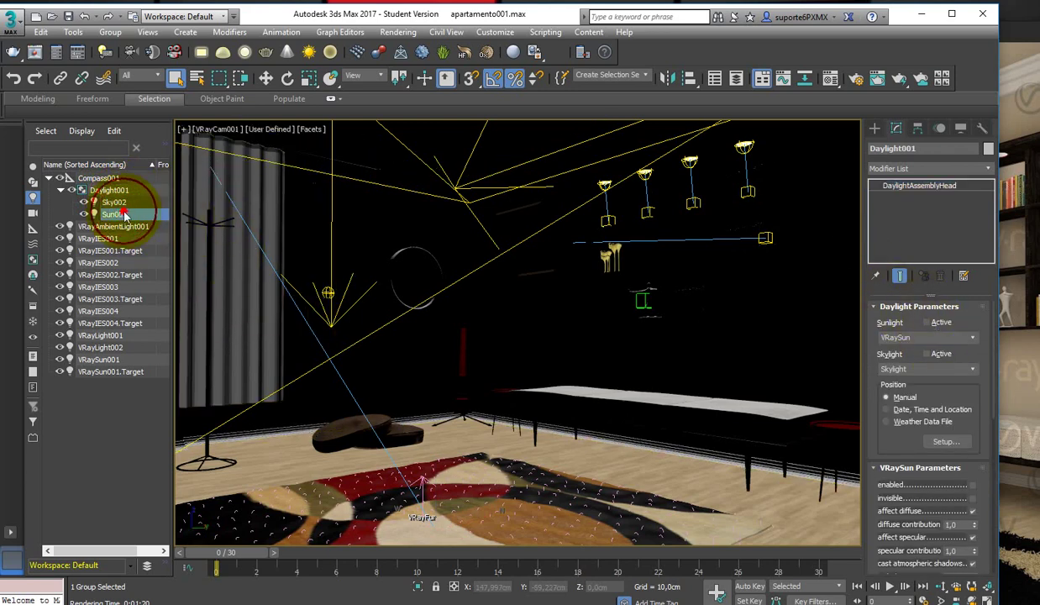
click(928, 322)
click(966, 328)
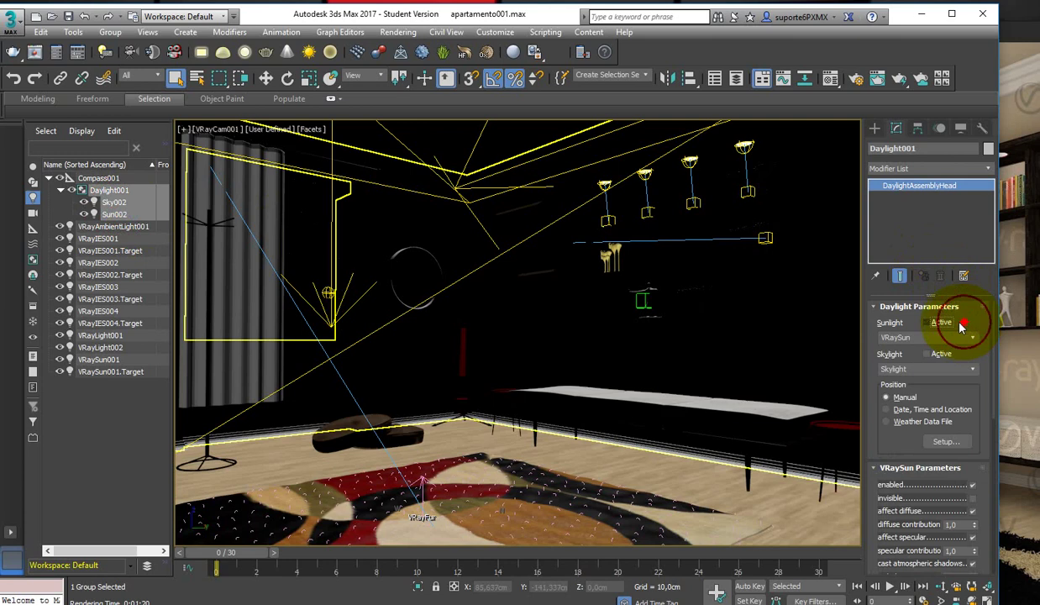
- Select VRaySun001, its target, then VRayLight002 to check their settings
click(107, 361)
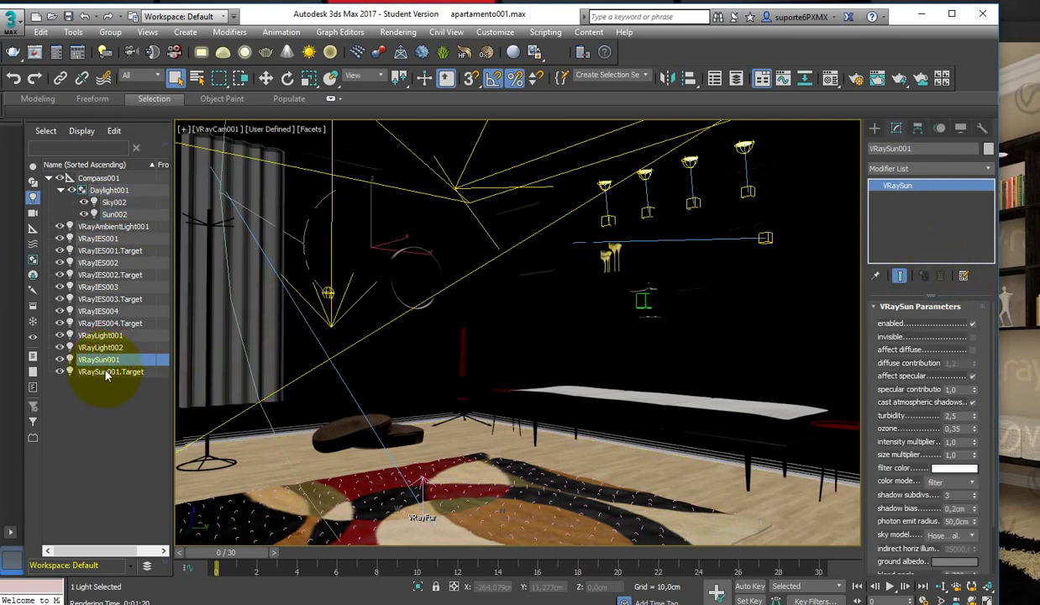
click(107, 372)
click(103, 360)
click(102, 348)
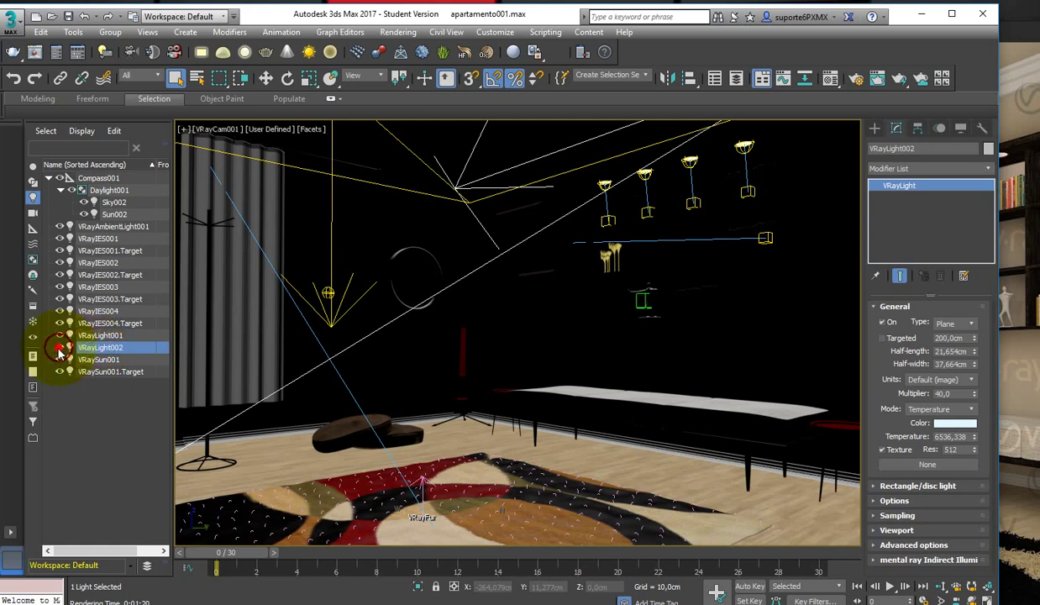
- Delete VRayLight002, undo to restore it, and bring up the camera view's shading menu
key(Delete)
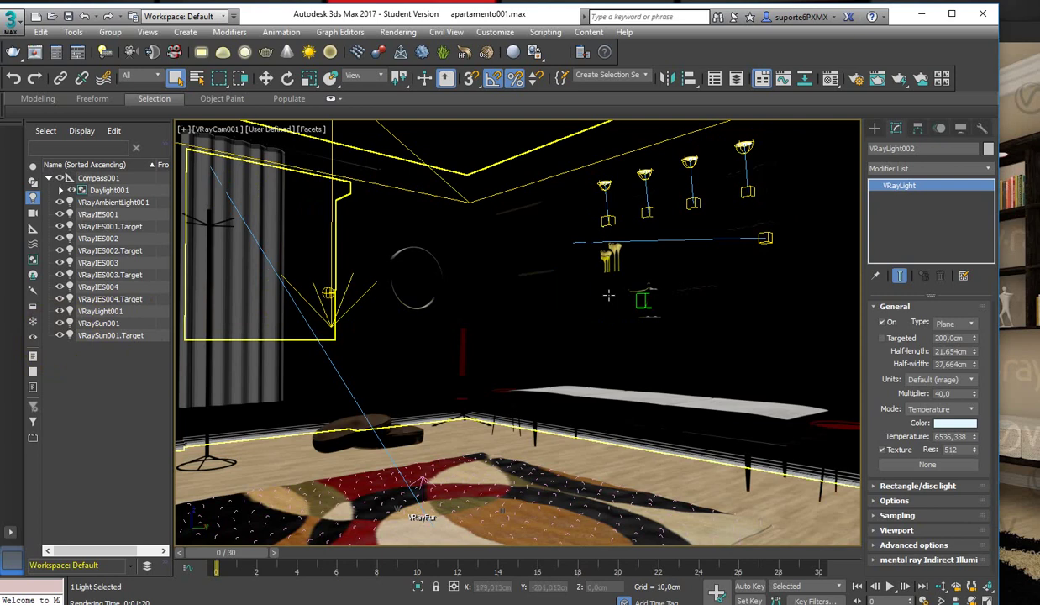
key(ctrl+z)
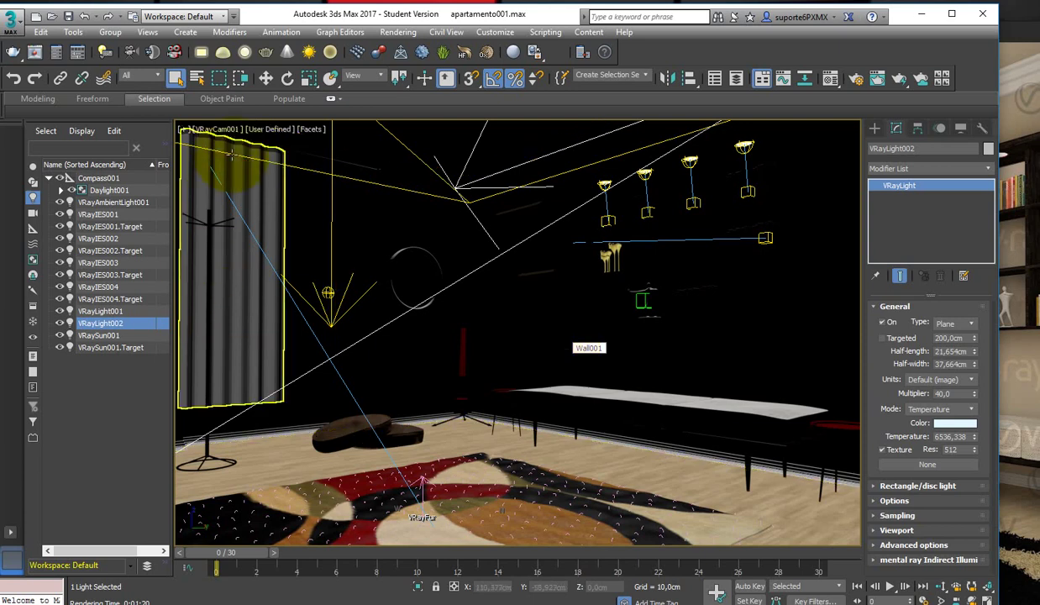
click(314, 133)
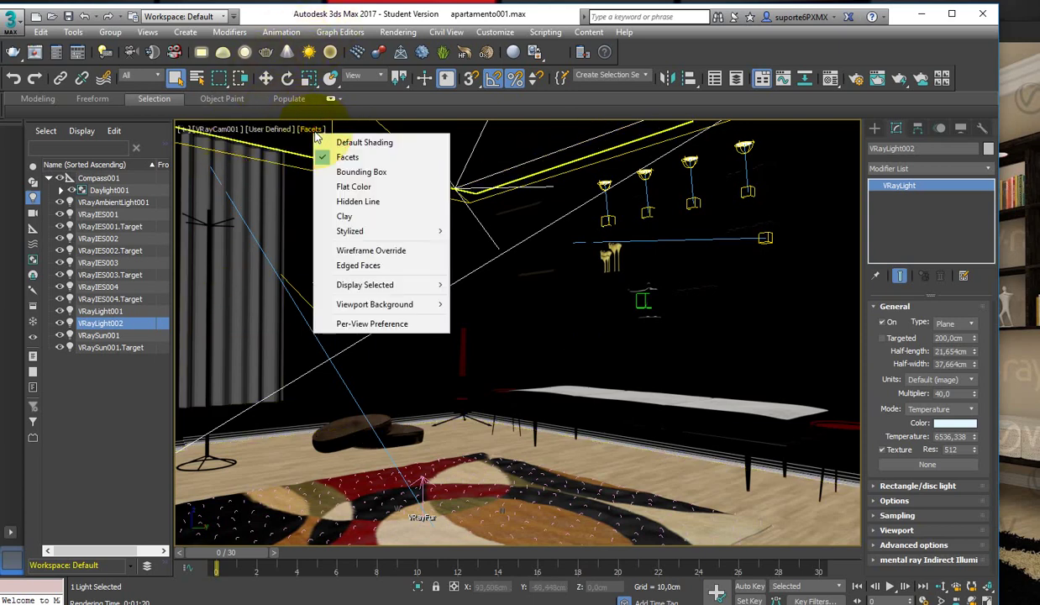
- Shade the camera view in Flat Color, select VRaySun001, and restore the four-view layout
click(354, 187)
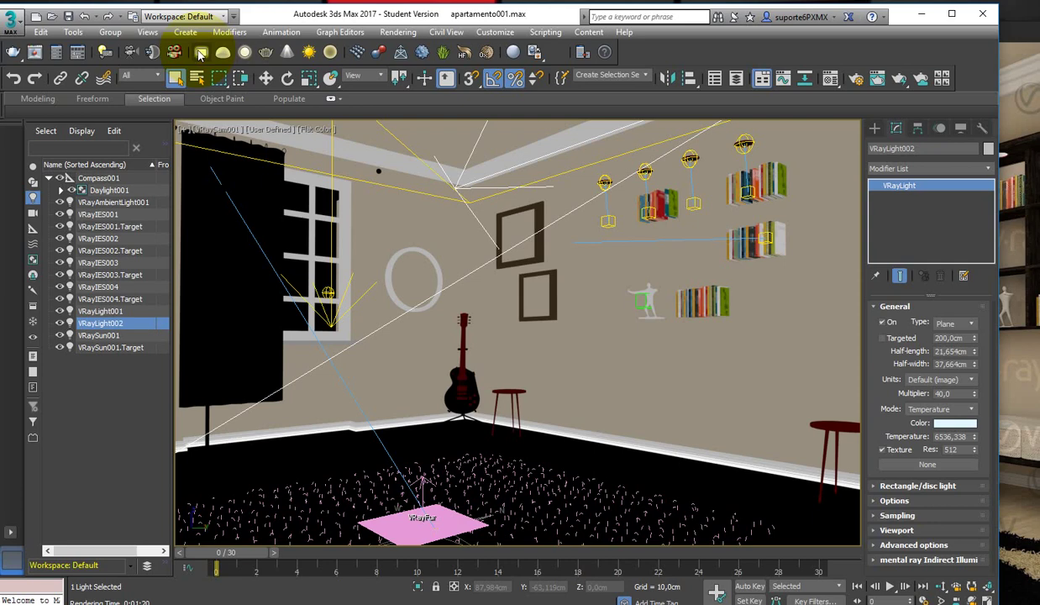
click(99, 336)
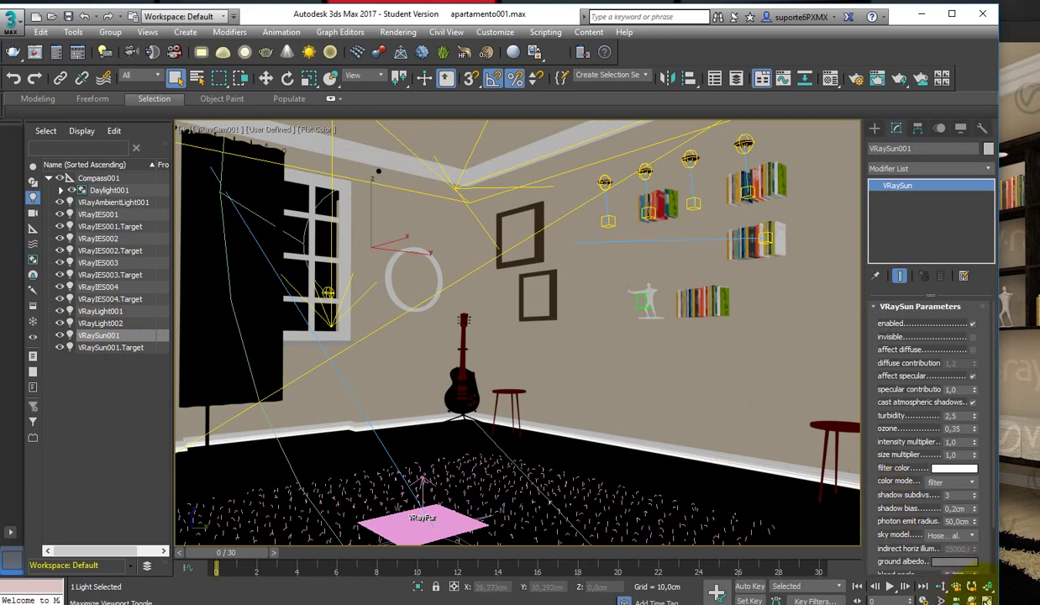
click(987, 588)
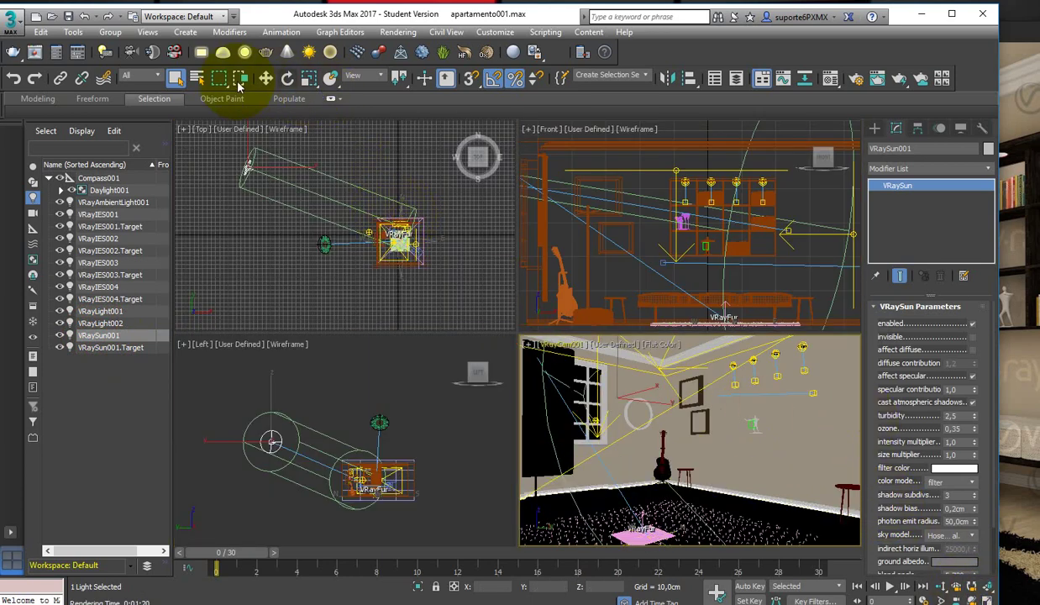
- Pan the Top view slightly and maximize it to fill the viewport area
click(265, 78)
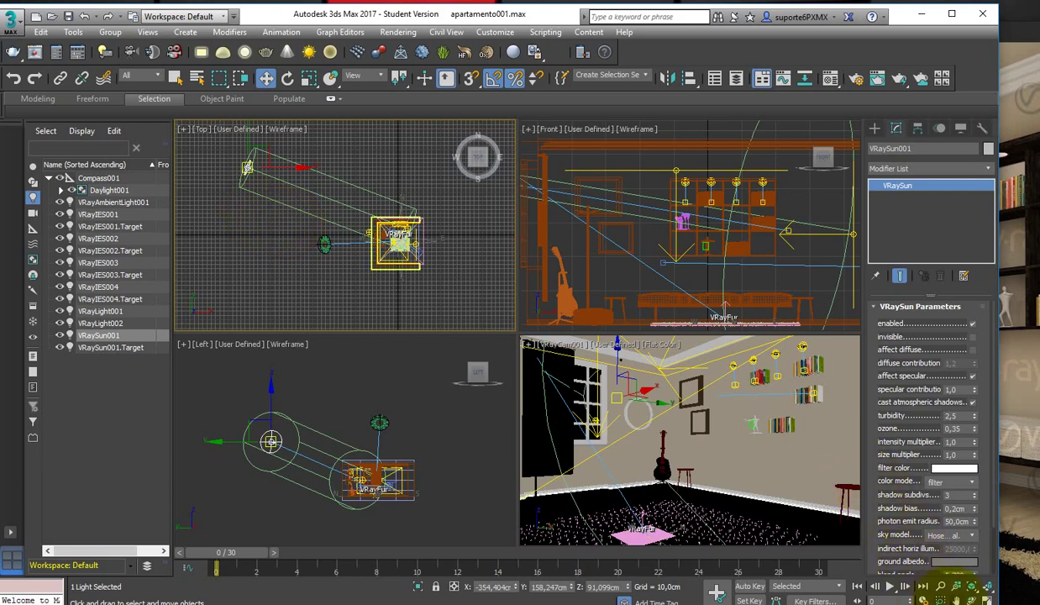
click(956, 600)
drag(406, 254, 397, 263)
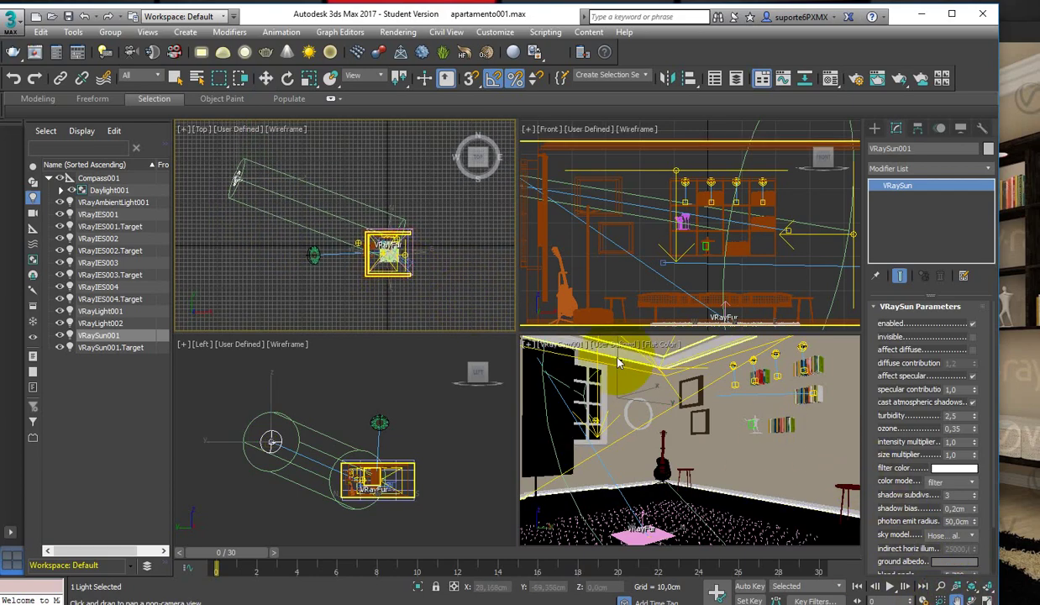
click(988, 594)
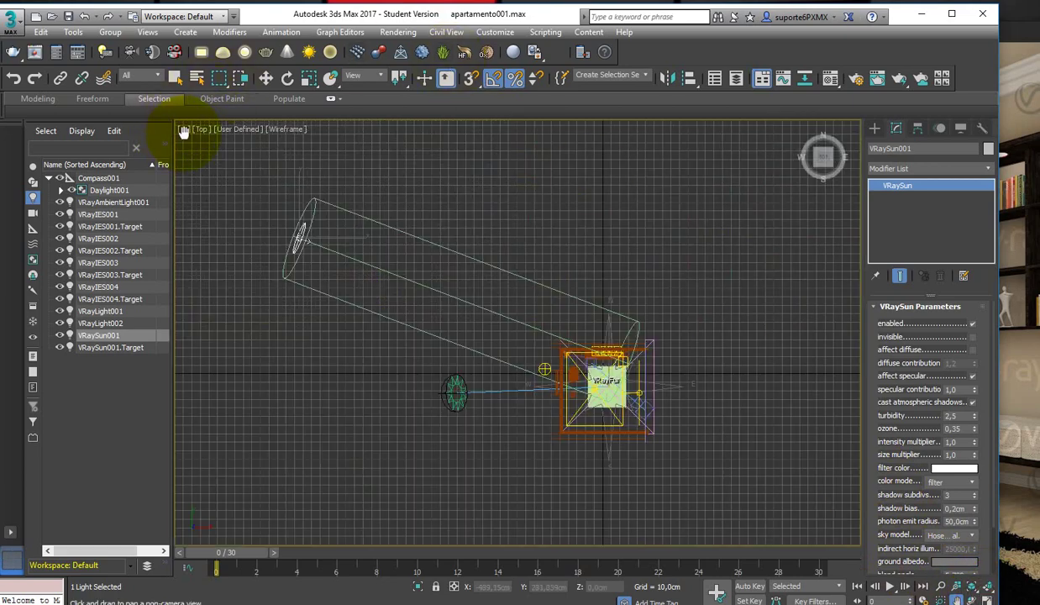
- Hide the Top view's grid and select the Daylight001 group
click(184, 131)
click(319, 195)
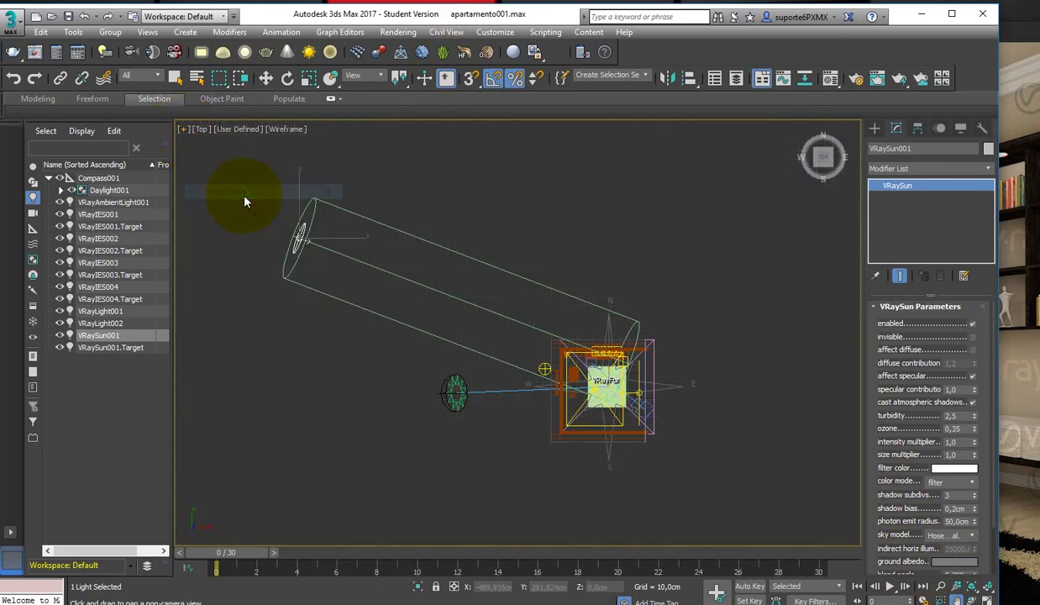
click(265, 78)
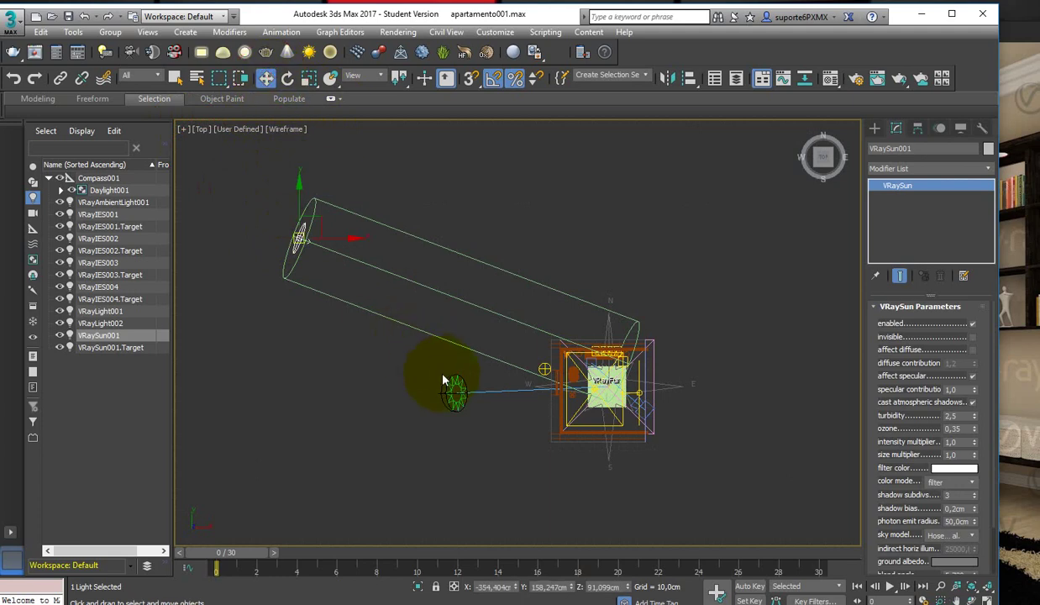
click(452, 387)
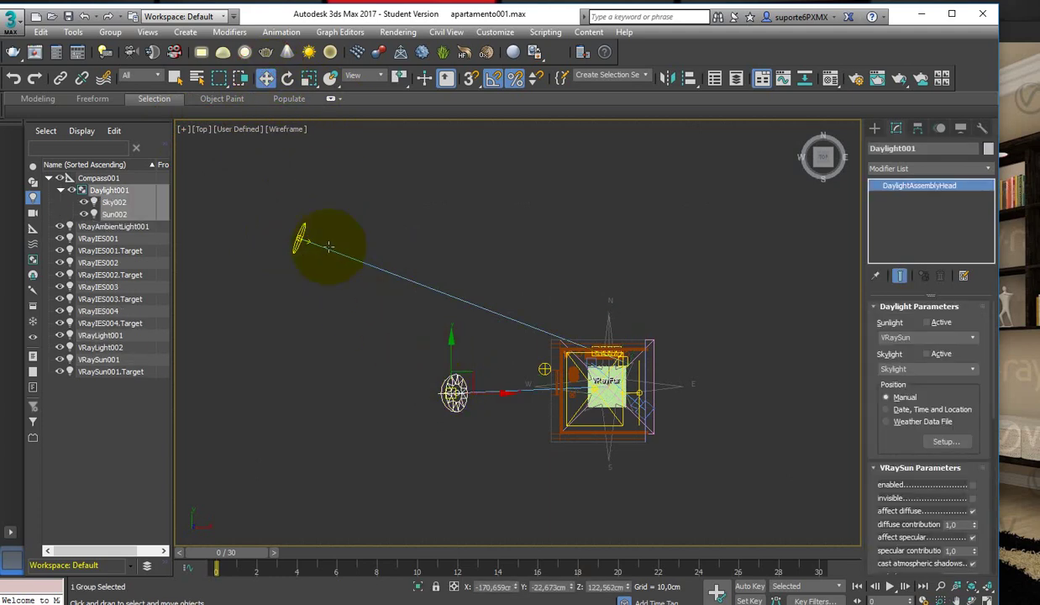
- Dim the VRaySun001 light by dropping its intensity multiplier from 1.0 to 0.55
click(300, 237)
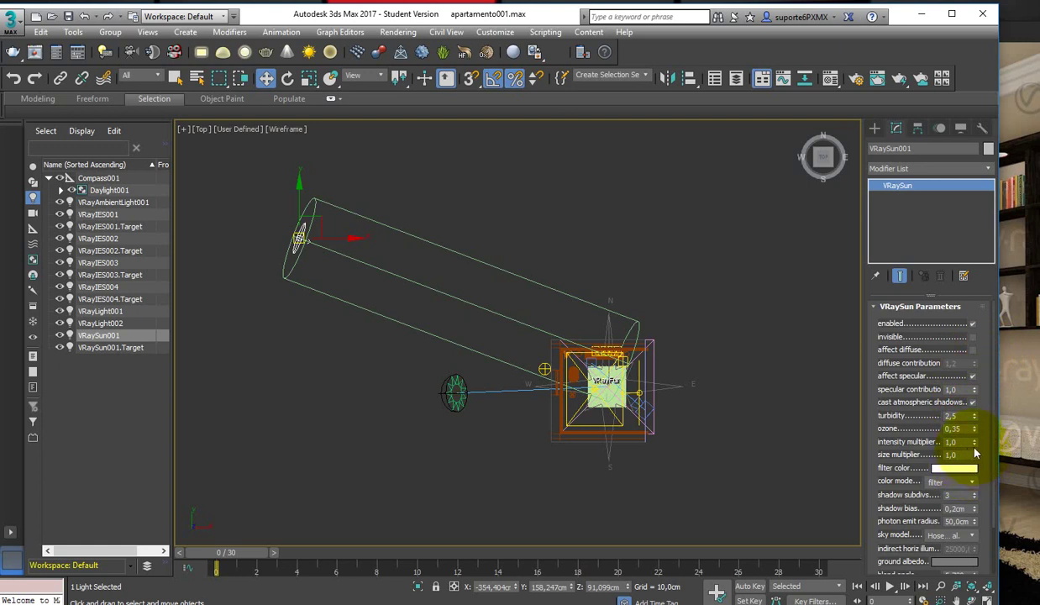
drag(974, 443, 977, 466)
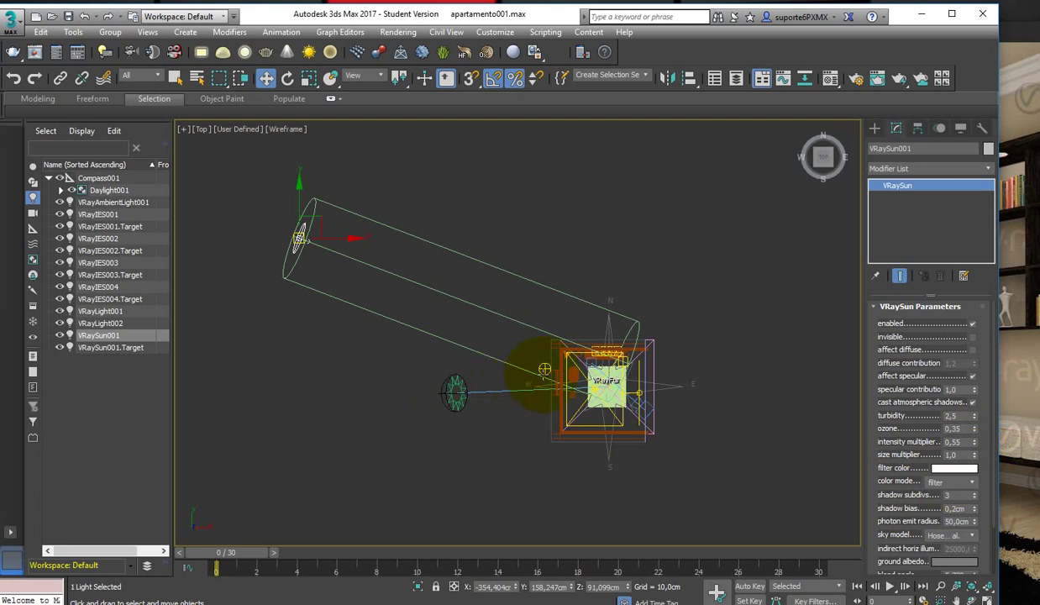
click(454, 395)
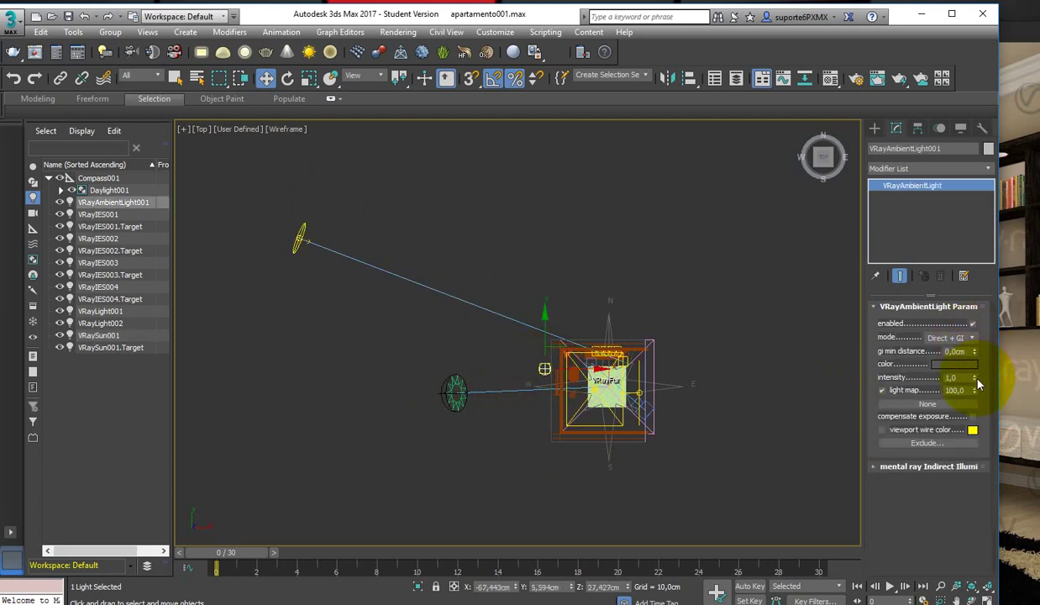
- Set VRayAmbientLight001 intensity to 0.3 and light map to 46, restoring the four-view layout
drag(977, 384, 975, 438)
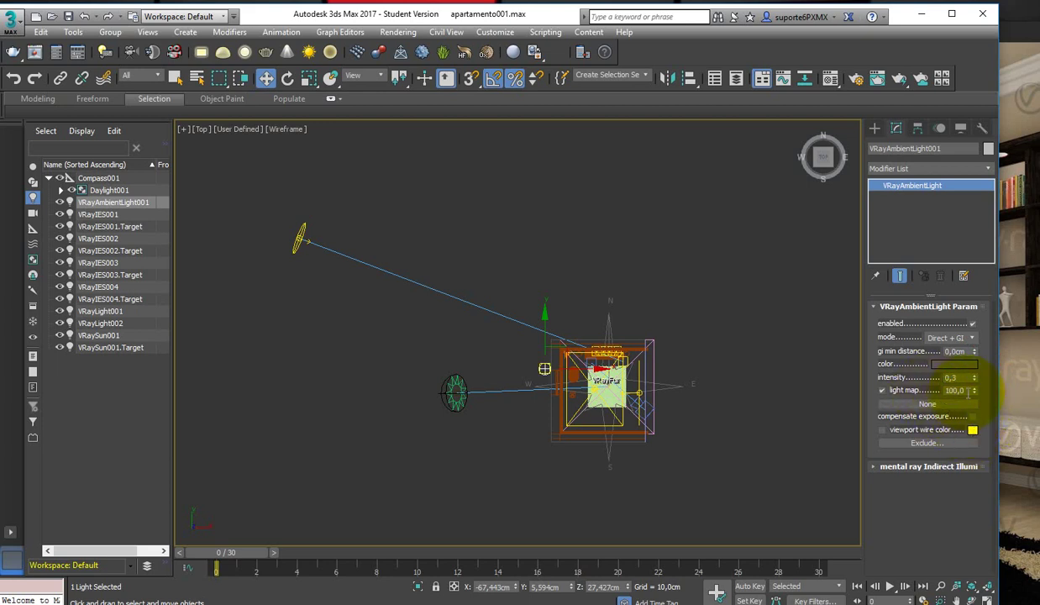
drag(975, 390, 973, 430)
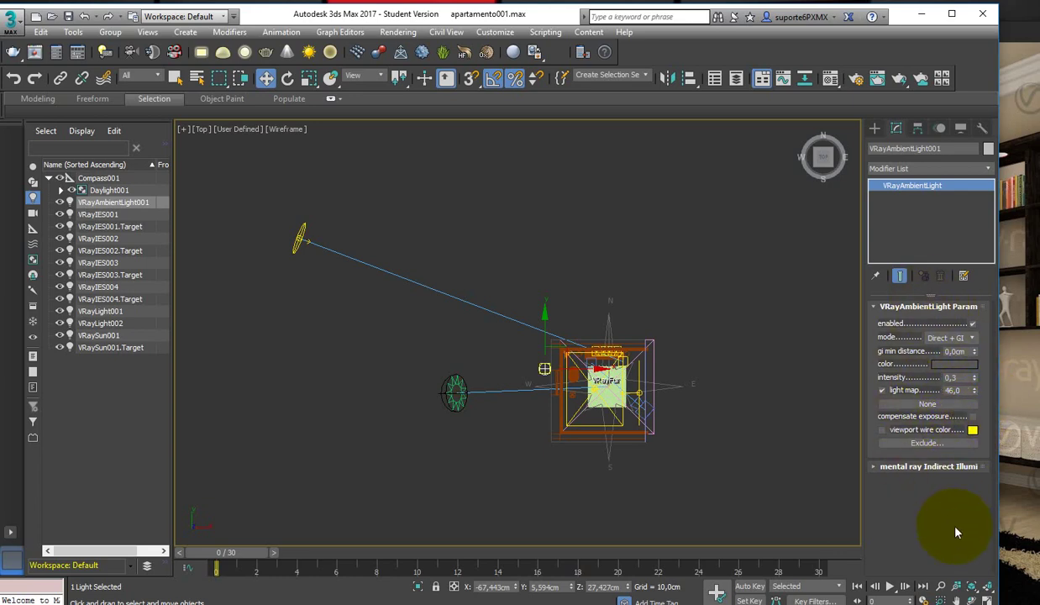
click(987, 601)
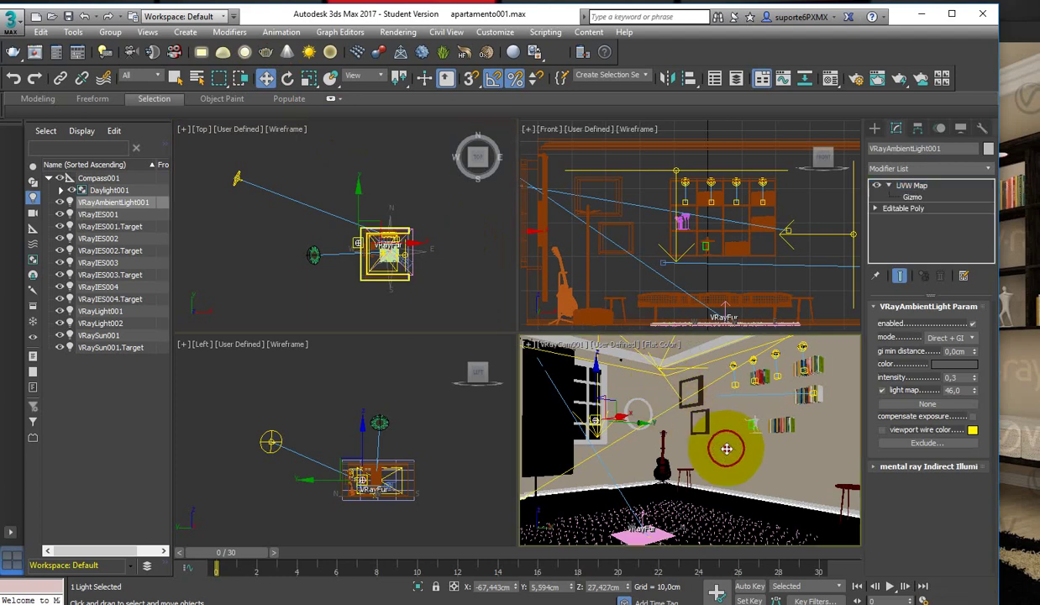
- Render the VRayCam001 view at 450x450 through Render Setup and view it in the V-Ray frame buffer
click(726, 445)
click(397, 32)
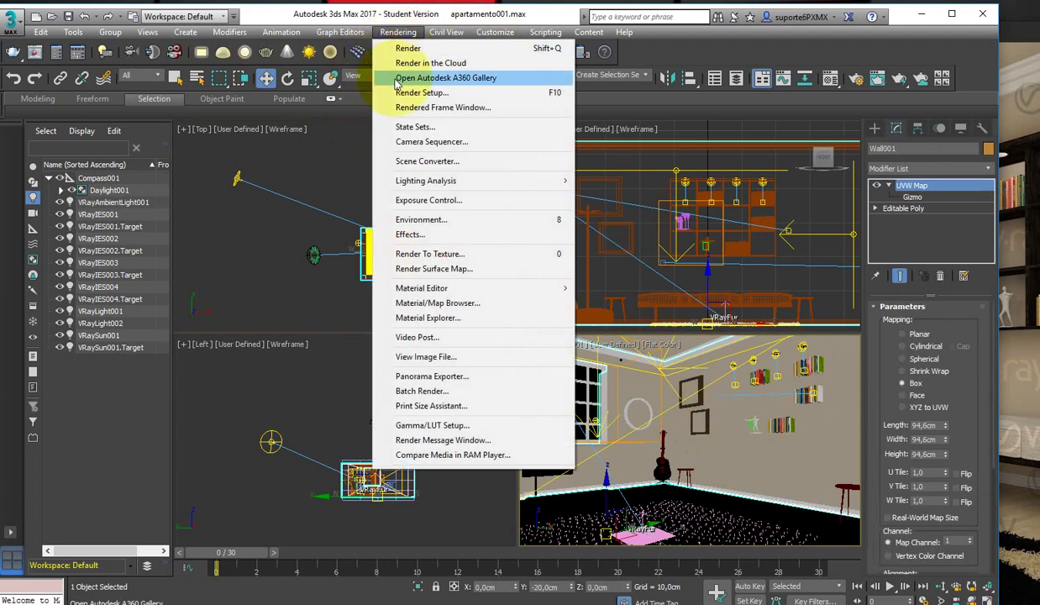
click(391, 91)
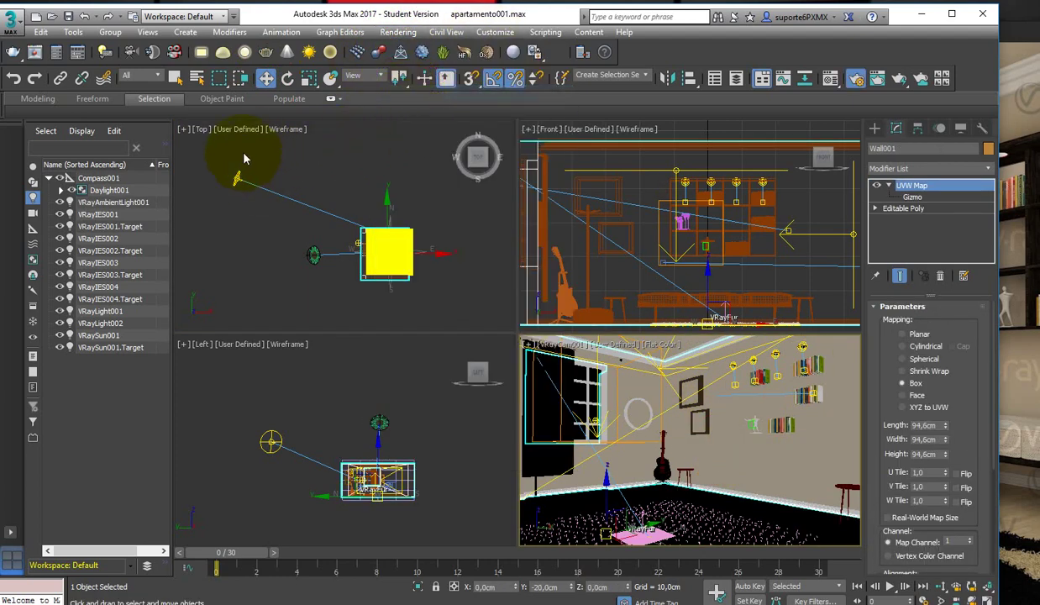
click(458, 194)
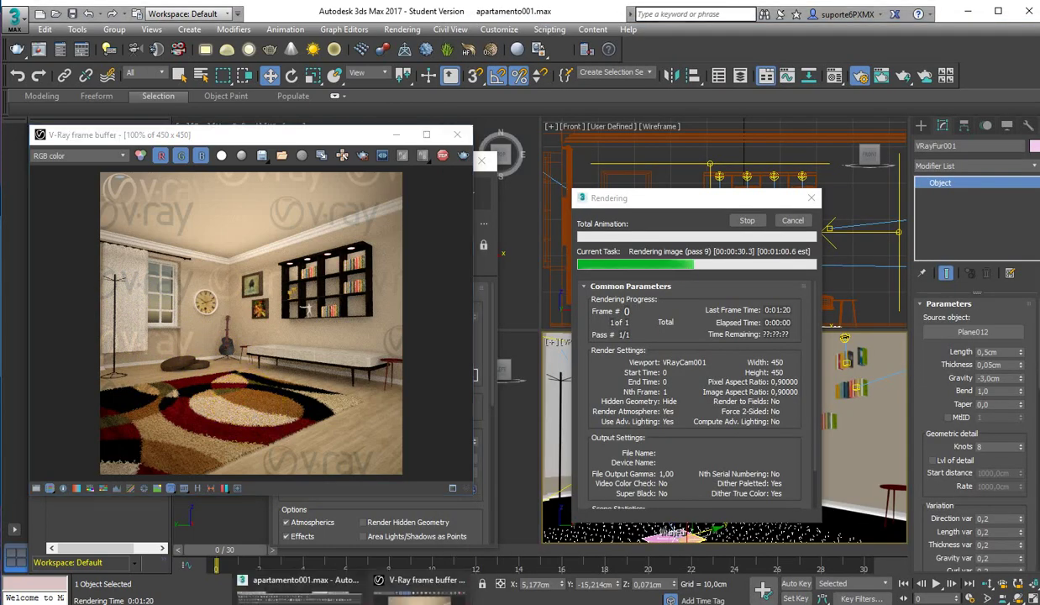
click(412, 589)
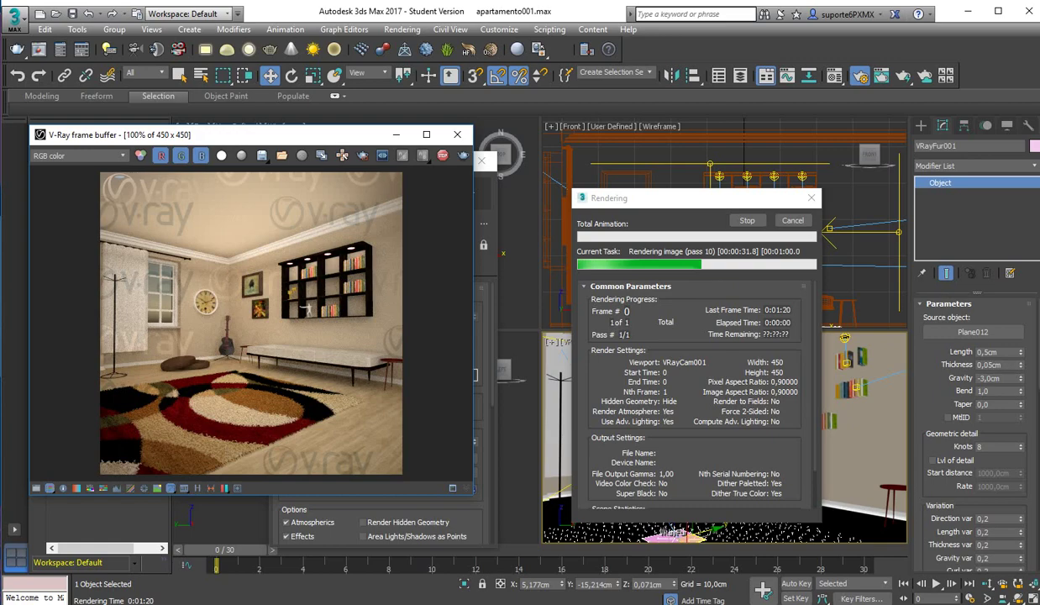